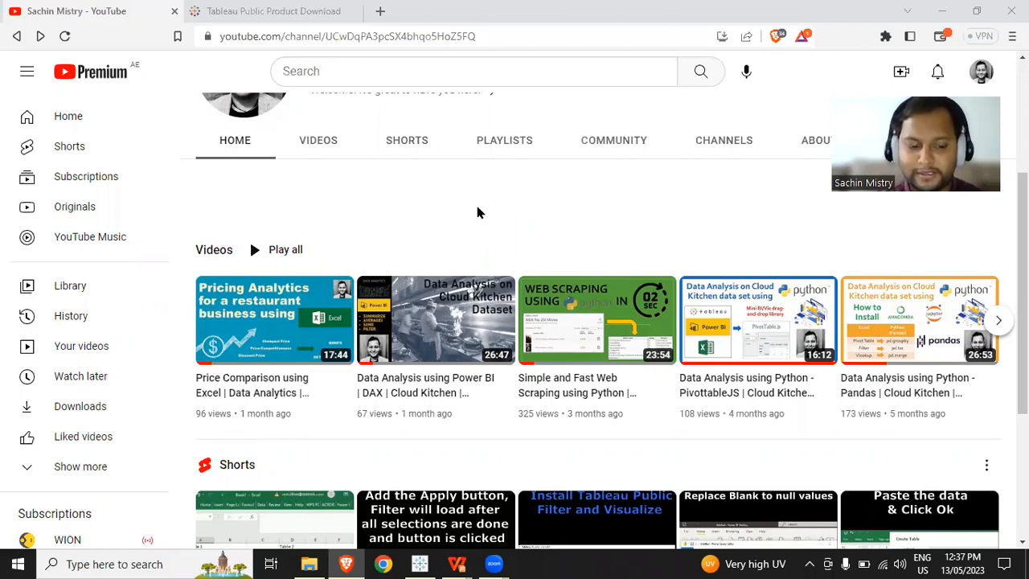
# - Switch to the pricing_analytics.pptx presentation in WPS Office and view slides 2 and 3
pyautogui.hotkey('alt', 'Tab')
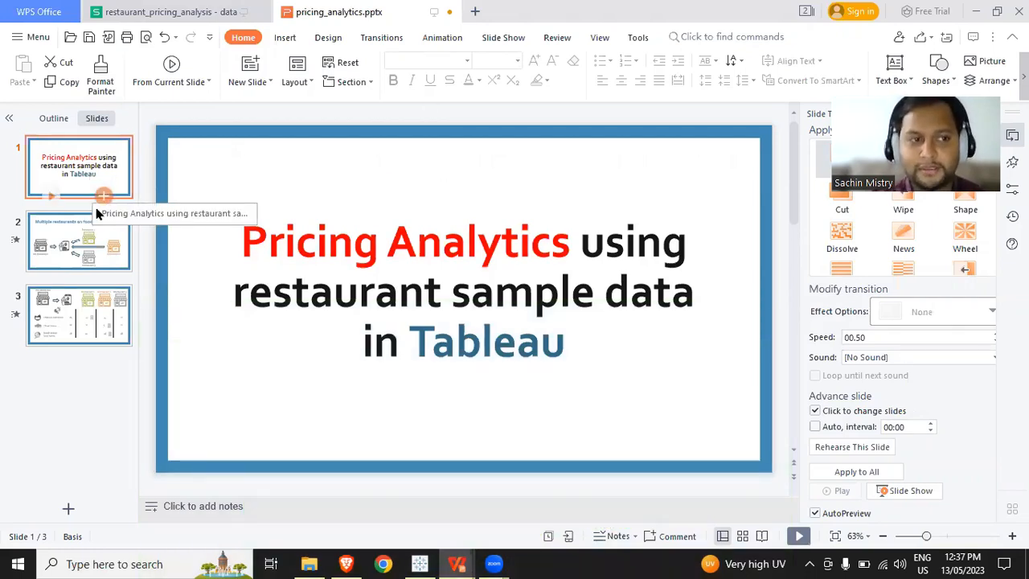
pyautogui.click(102, 238)
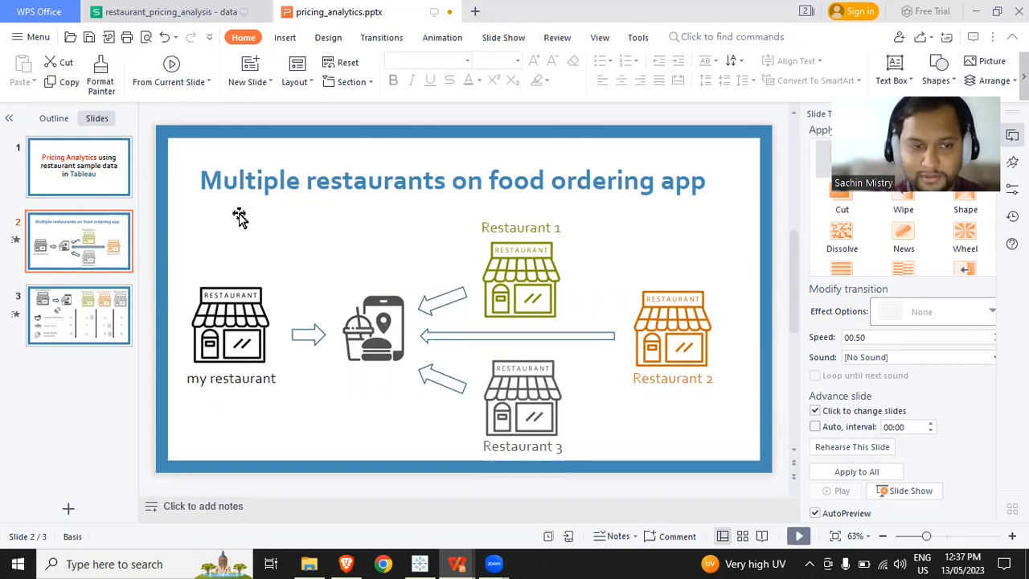
pyautogui.click(88, 322)
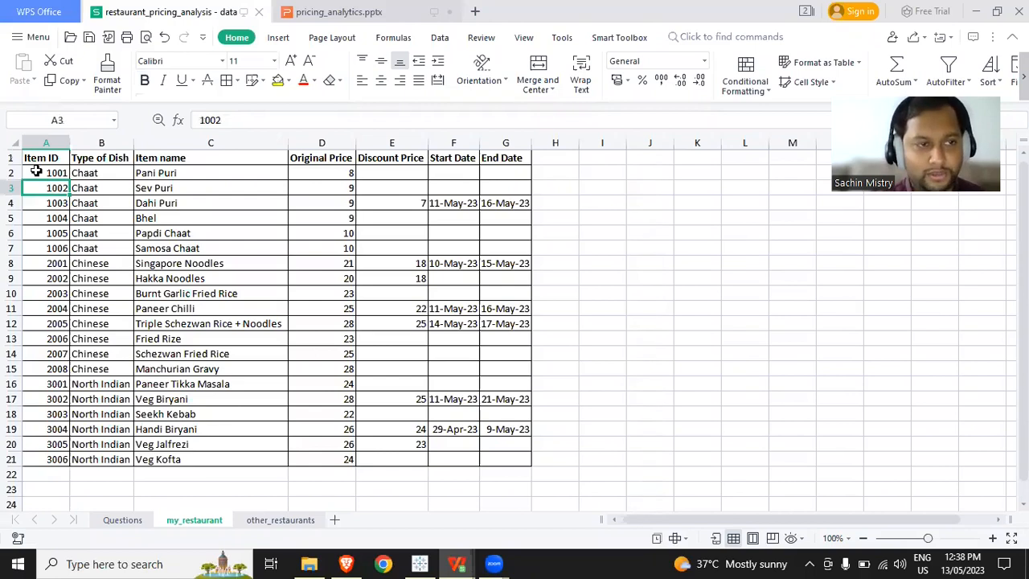
# - Examine the my_restaurant sheet's columns, including type of dish, item name, original and discount prices, and discount start and end dates
pyautogui.hotkey('ctrl', 'Home')
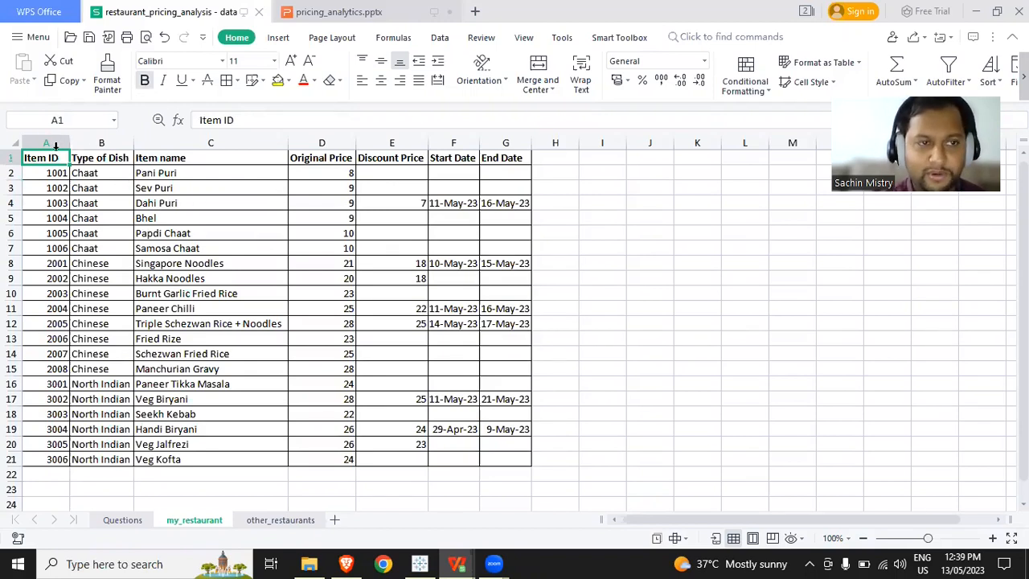
pyautogui.click(189, 172)
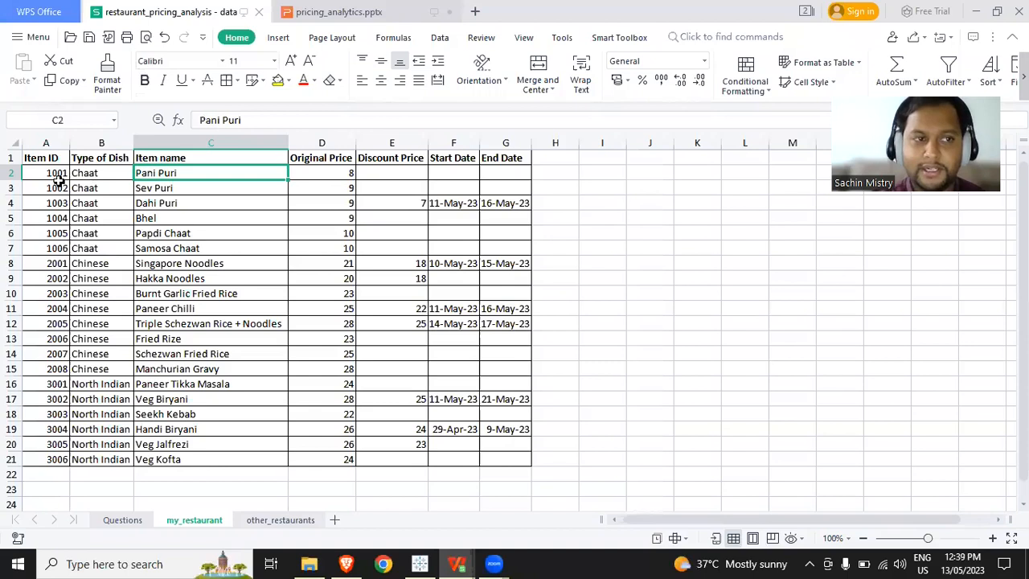
pyautogui.click(114, 143)
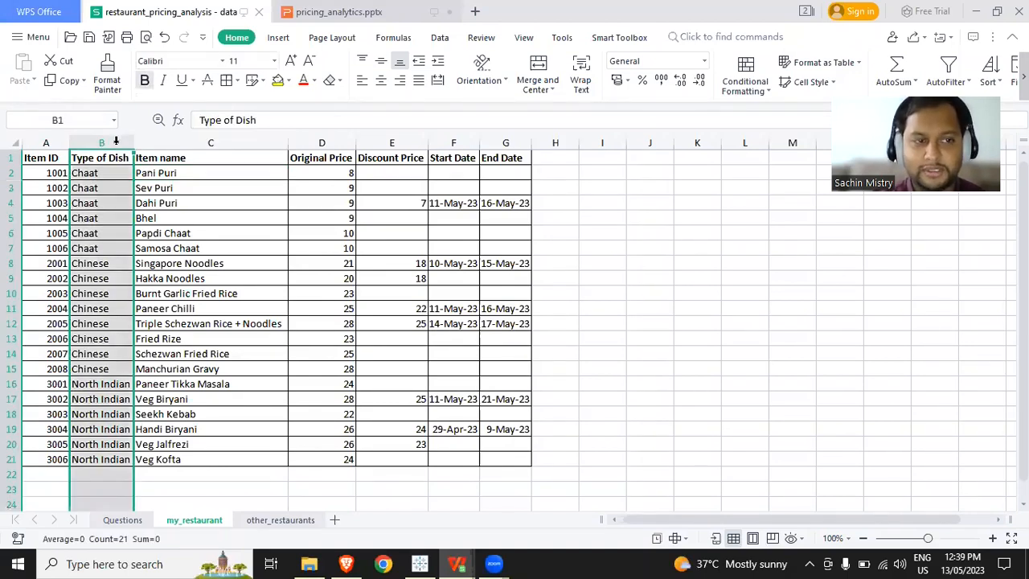
pyautogui.click(168, 137)
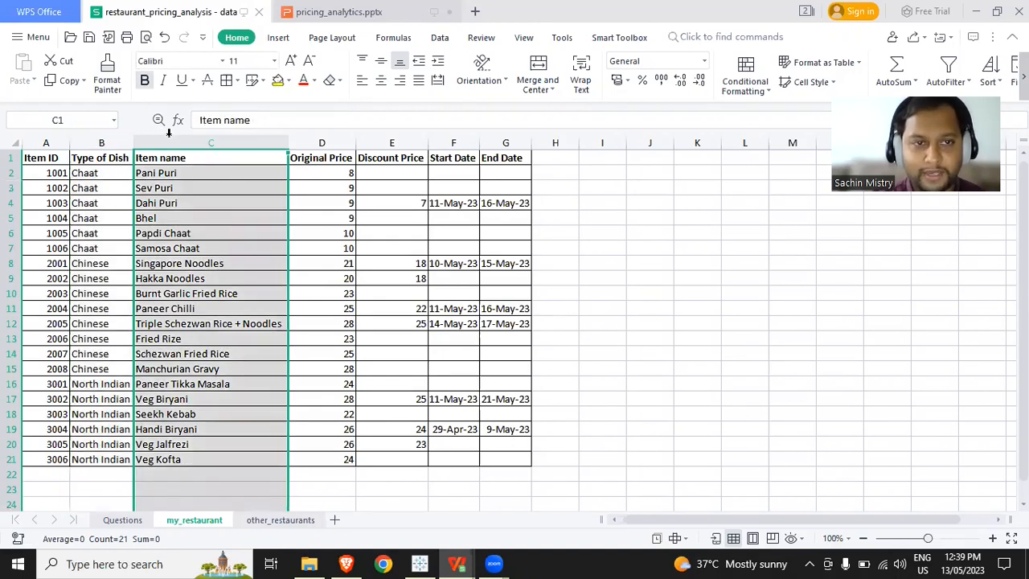
pyautogui.click(321, 142)
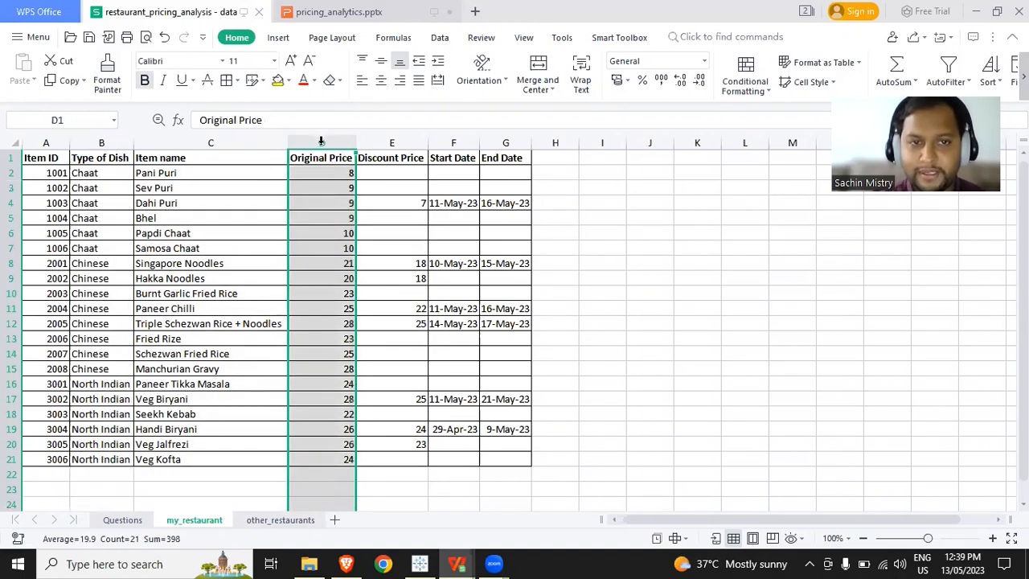
pyautogui.click(385, 143)
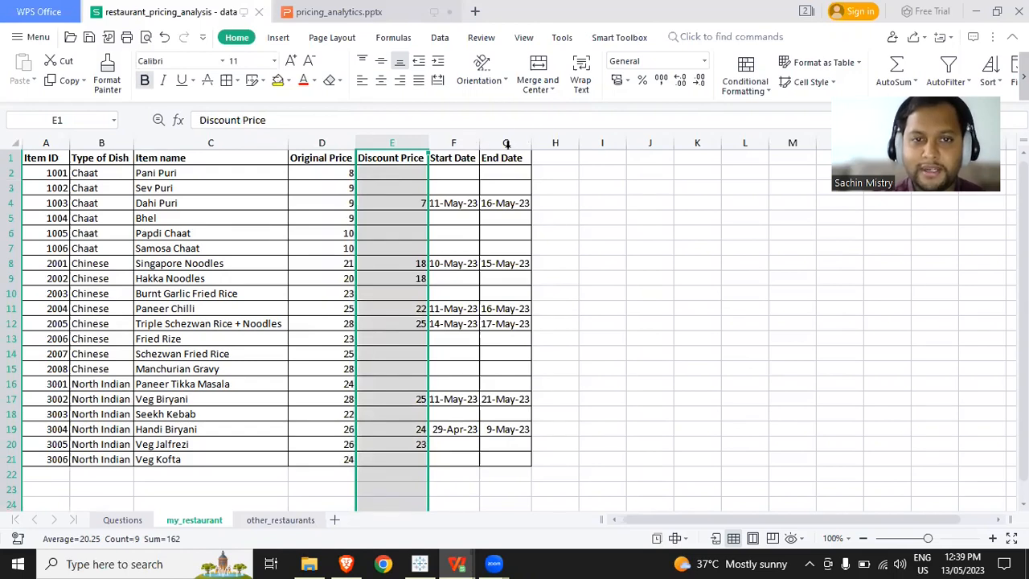
pyautogui.click(403, 203)
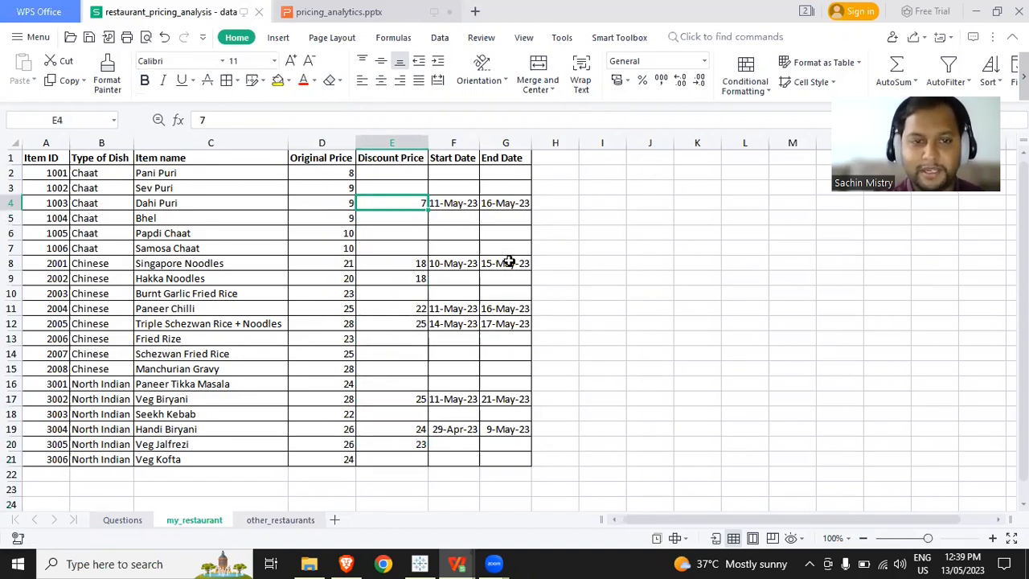
pyautogui.click(452, 280)
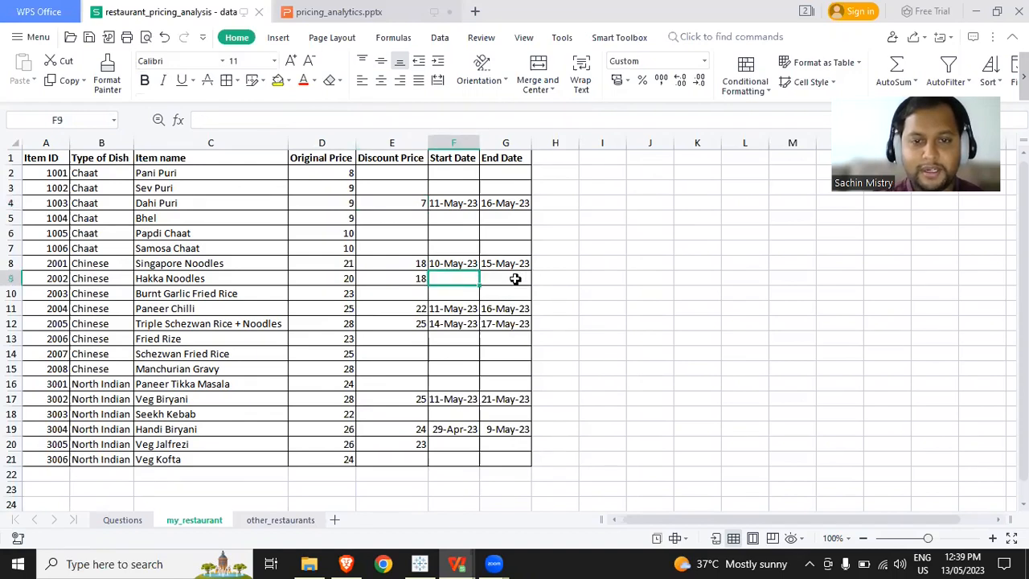
pyautogui.click(515, 279)
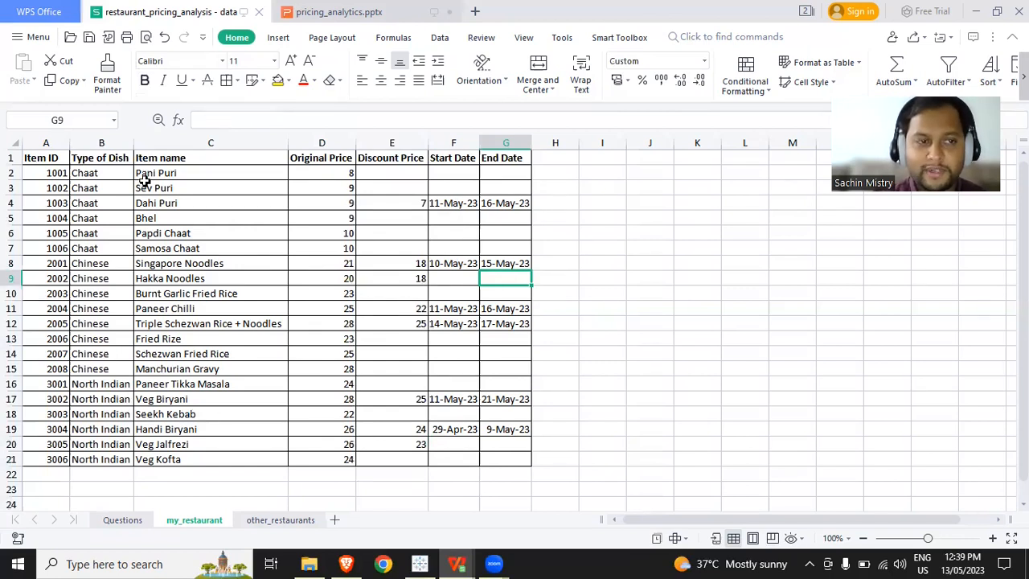
pyautogui.click(213, 143)
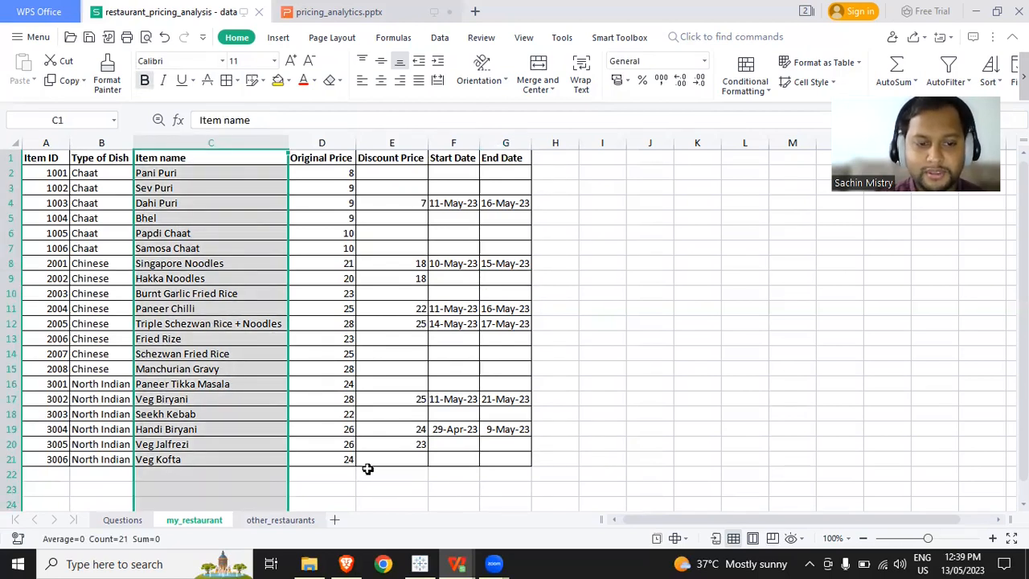
# - Review the item, restaurant and price columns of the other_restaurants sheet and read the analysis questions on the Questions sheet
pyautogui.click(294, 522)
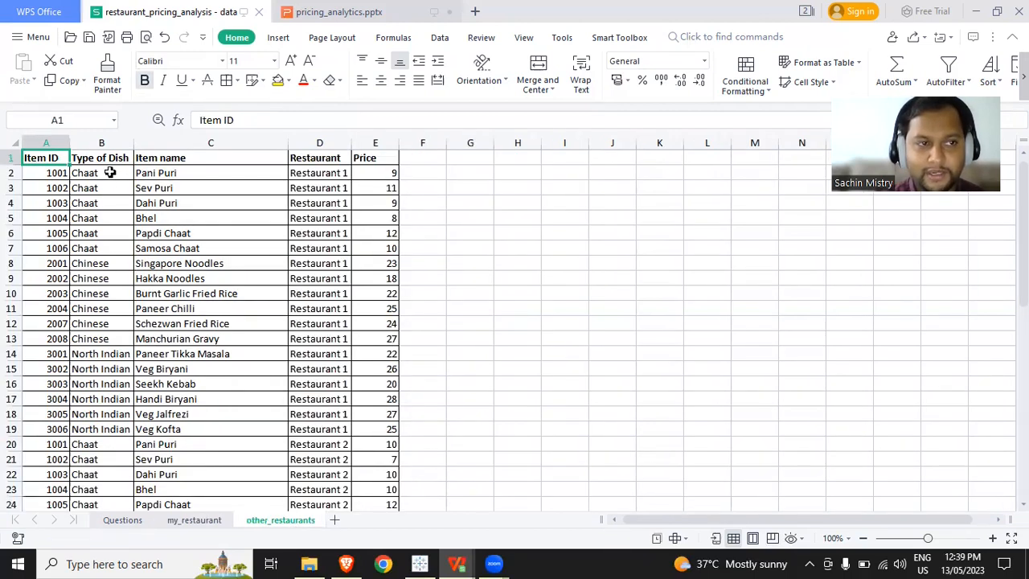
pyautogui.click(183, 162)
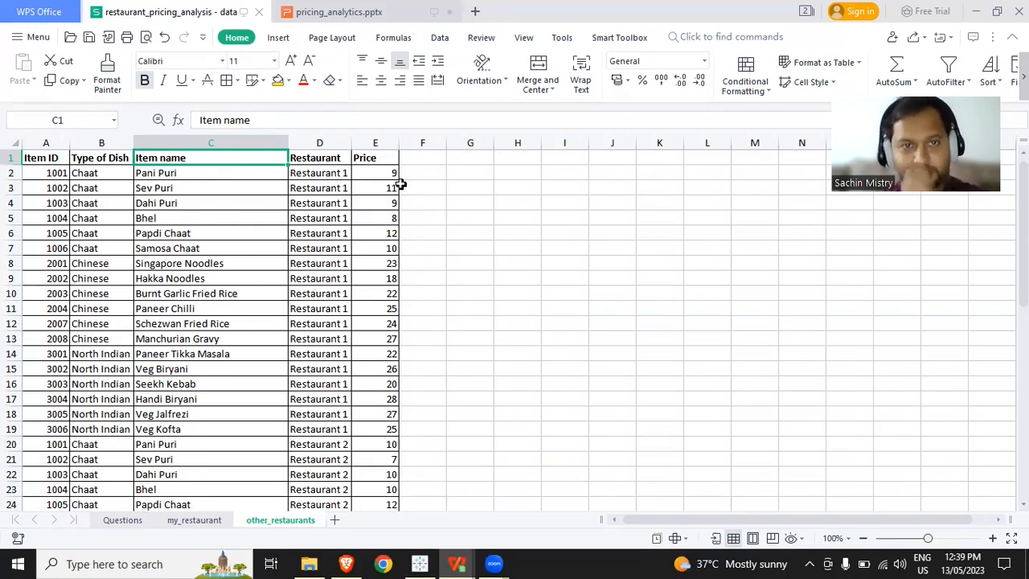
pyautogui.click(365, 169)
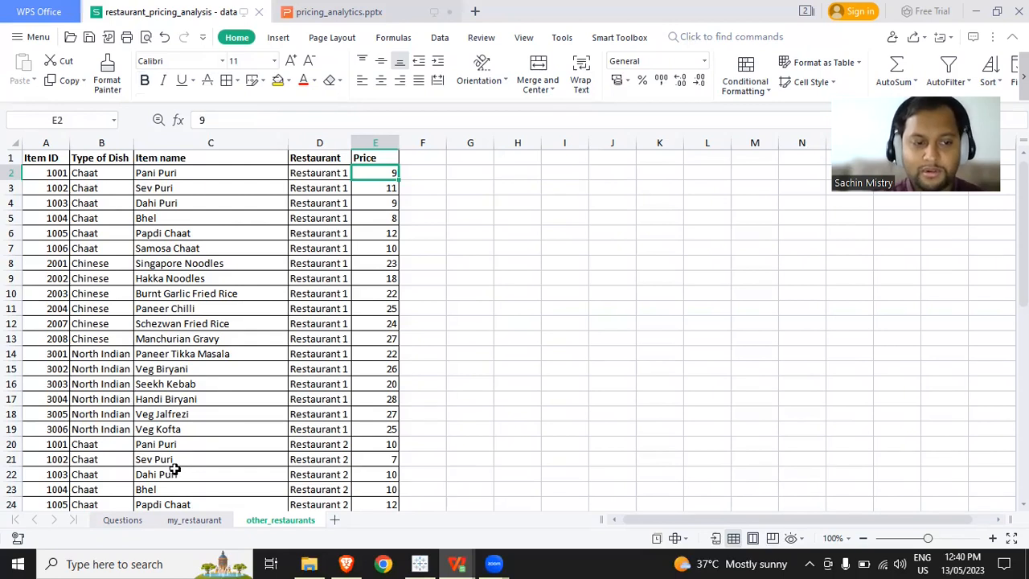
pyautogui.click(122, 520)
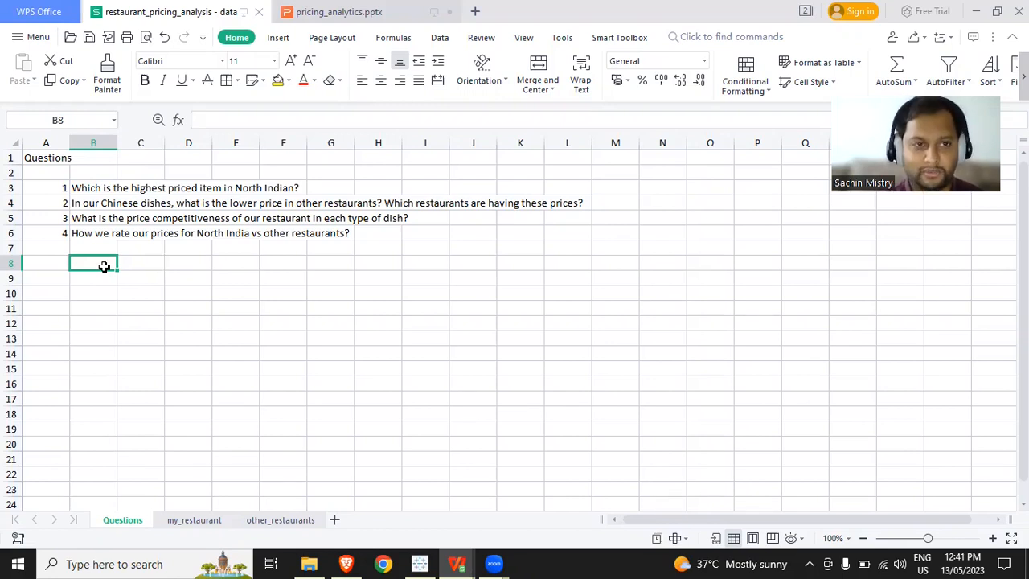
# - Switch to the Brave browser and view the Tableau Public download page and its registration form, leaving the form unsubmitted
pyautogui.click(420, 564)
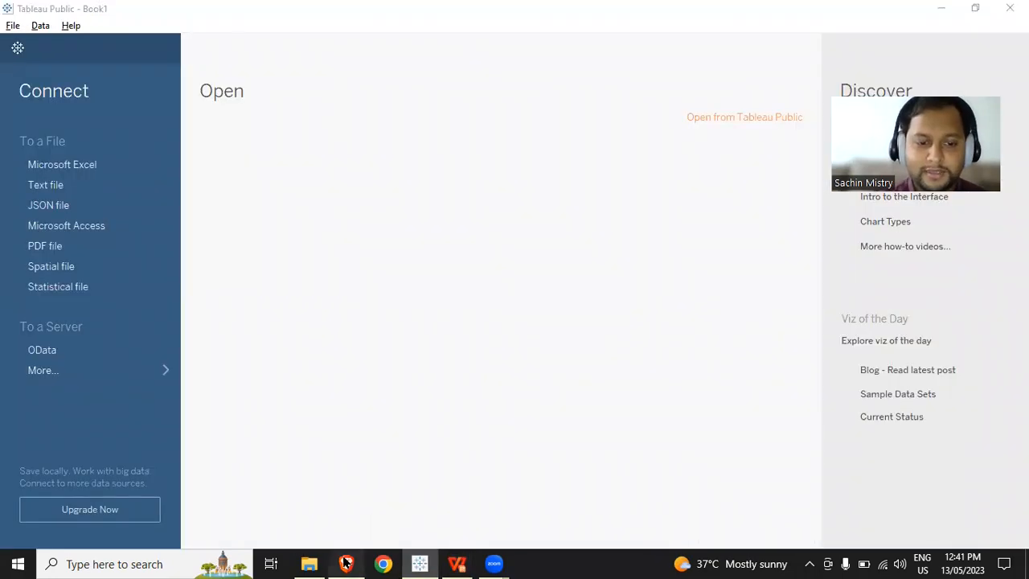
pyautogui.click(346, 562)
pyautogui.click(293, 10)
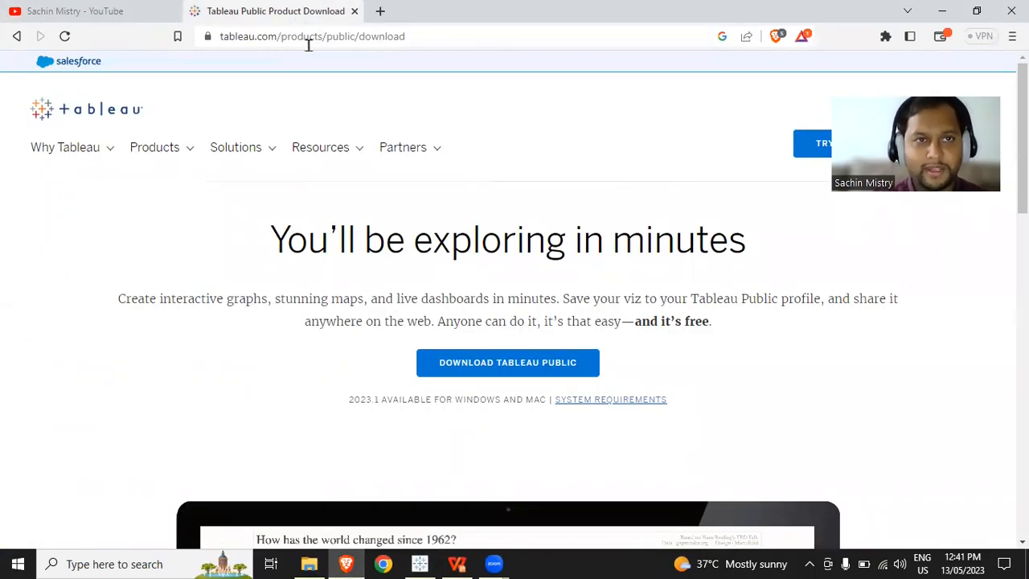
pyautogui.click(310, 46)
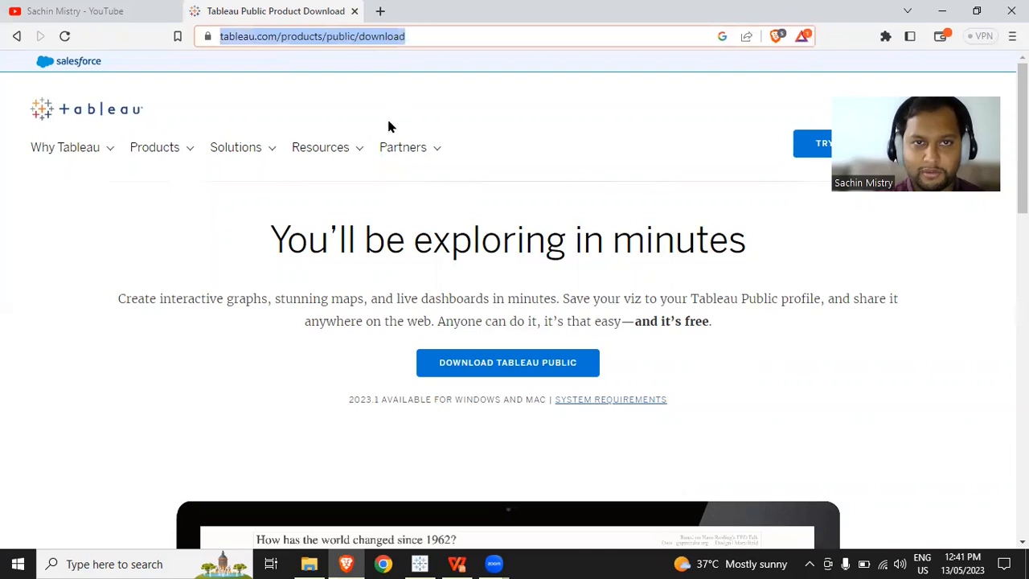
pyautogui.click(361, 358)
pyautogui.click(503, 368)
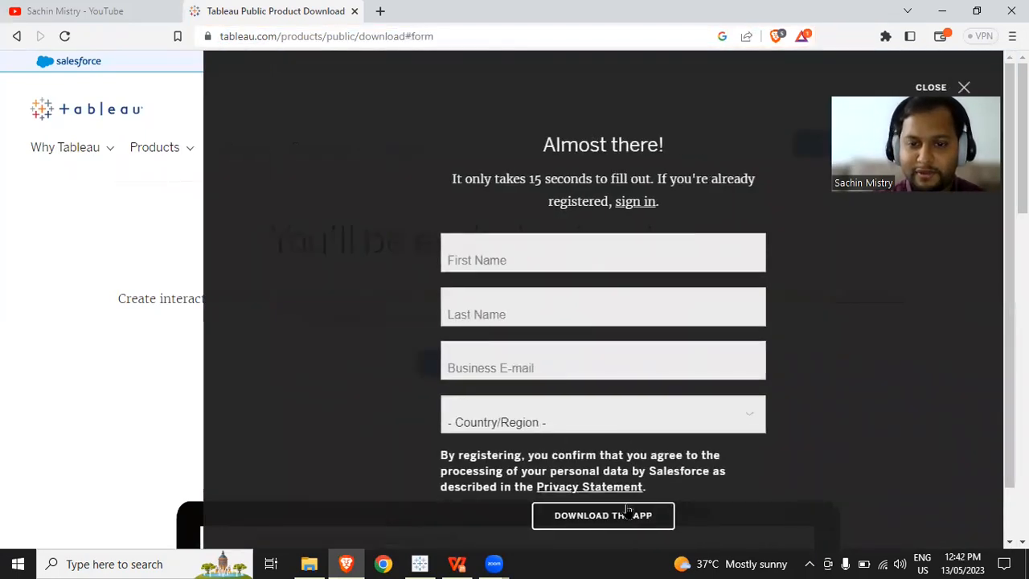
pyautogui.click(96, 345)
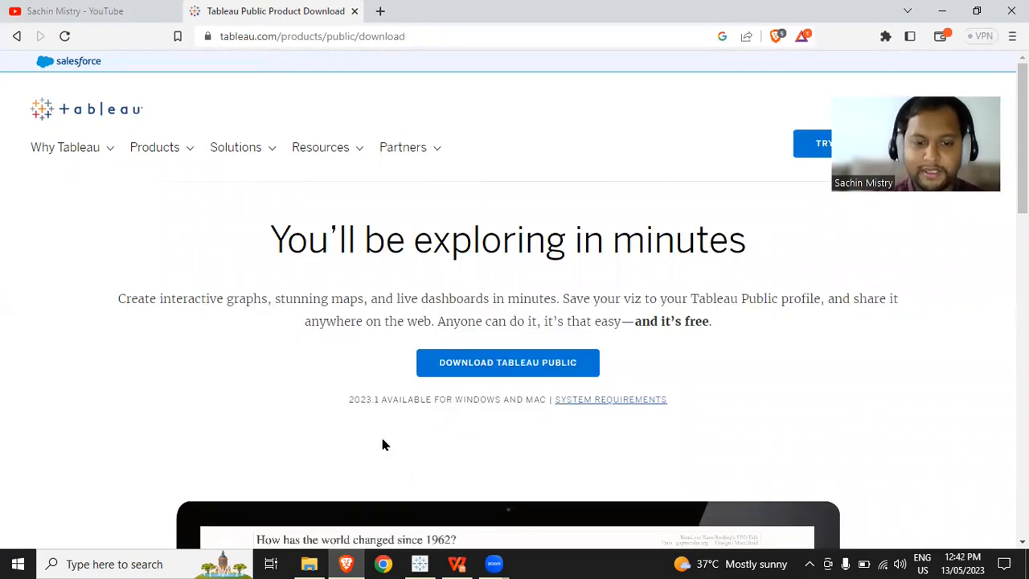
# - In Tableau Public, connect to the Excel workbook "restaurant_pricing_analysis - data" and add the my_restaurant sheet to the data source
pyautogui.click(423, 564)
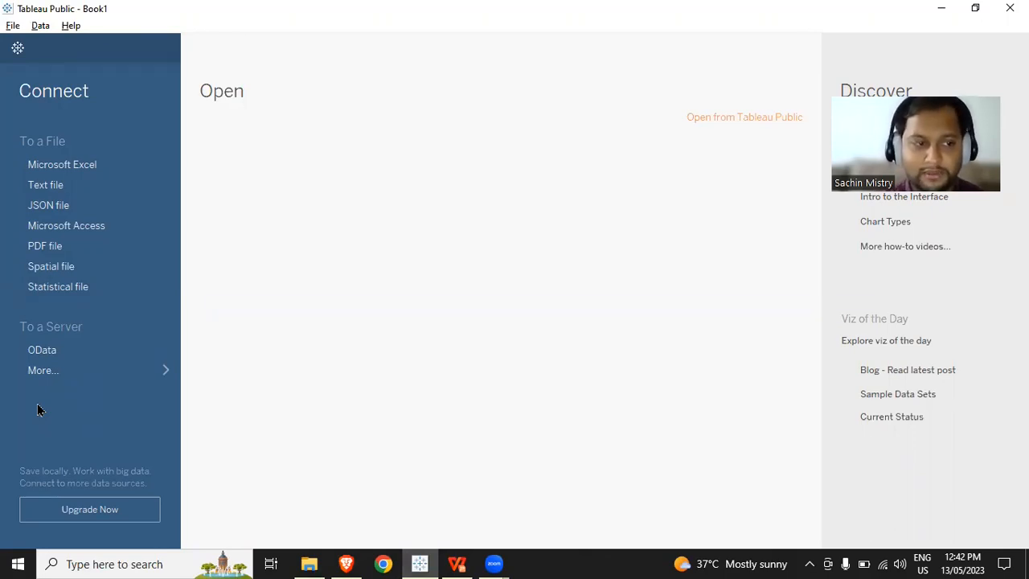
pyautogui.click(53, 378)
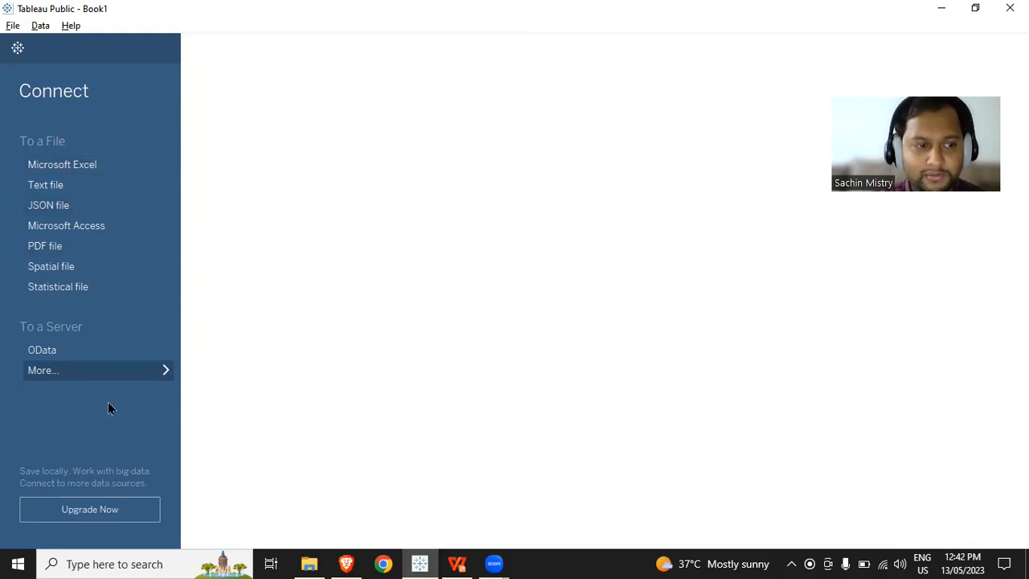
pyautogui.click(89, 164)
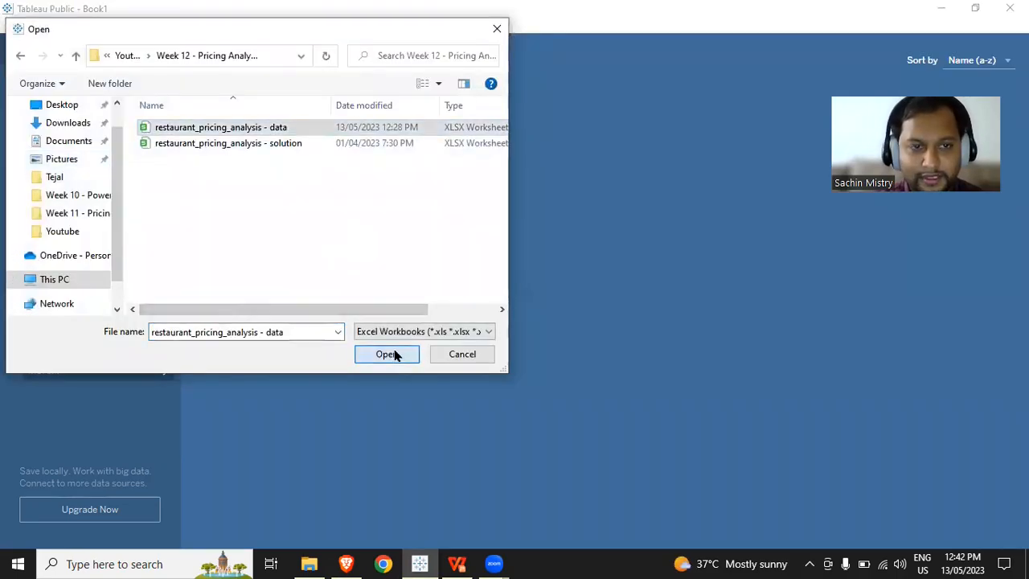
pyautogui.click(394, 354)
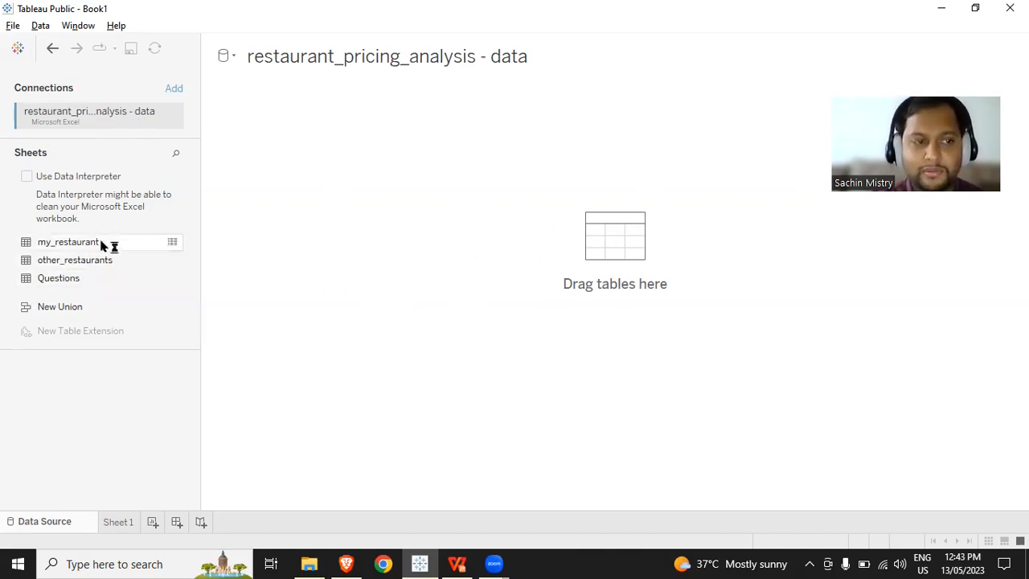
pyautogui.moveTo(100, 244); pyautogui.dragTo(431, 174)
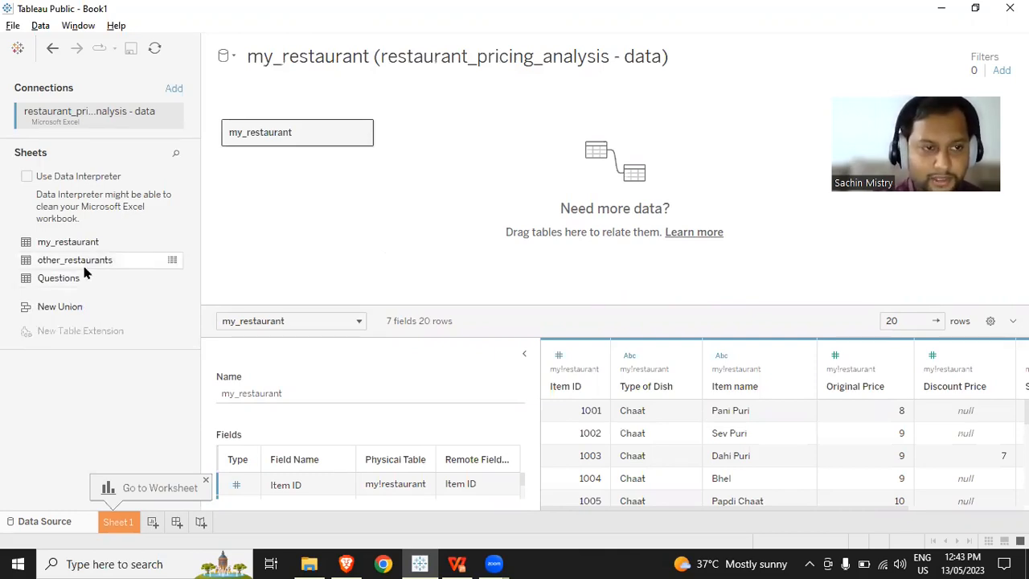
# - Add the other_restaurants sheet to the data source and relate it to my_restaurant with Item ID equal to Item ID (other!restaurants)
pyautogui.moveTo(86, 271); pyautogui.dragTo(463, 147)
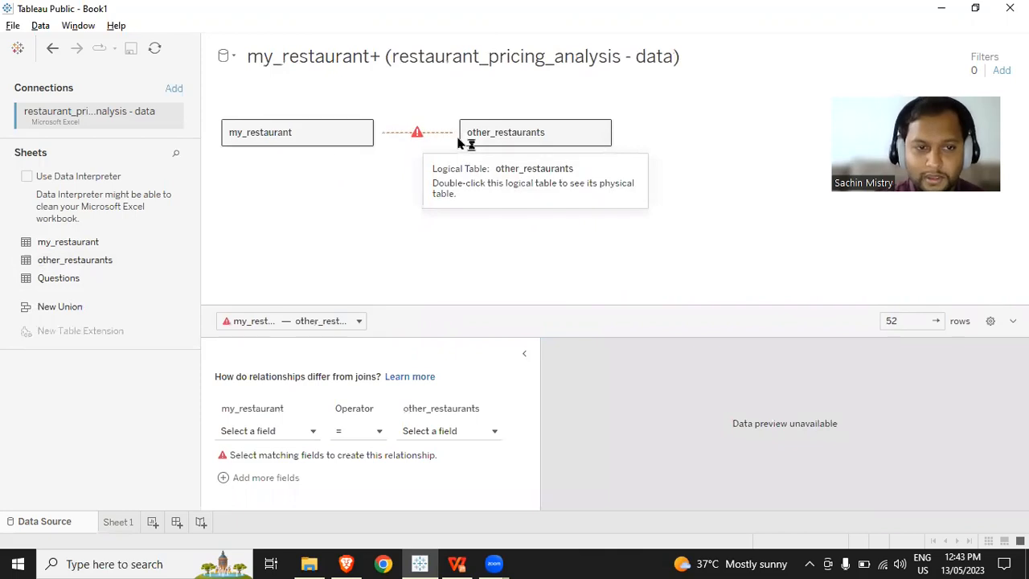
pyautogui.moveTo(419, 140)
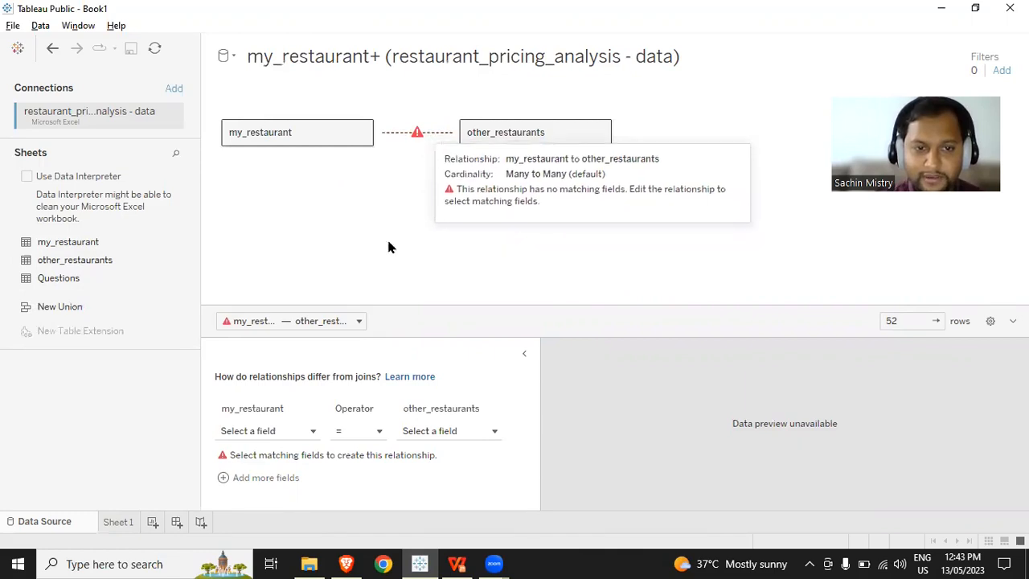
pyautogui.click(280, 431)
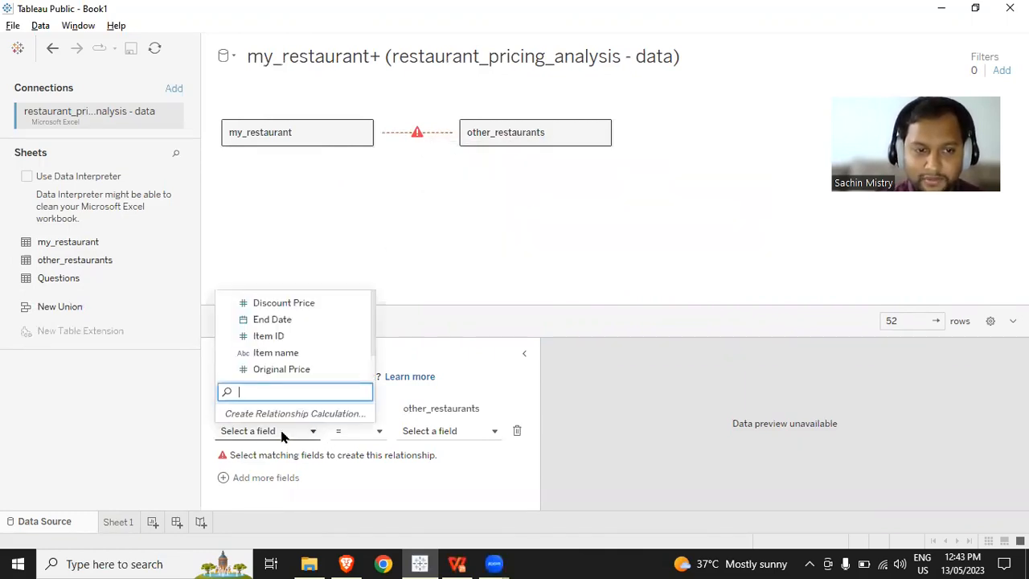
pyautogui.click(308, 339)
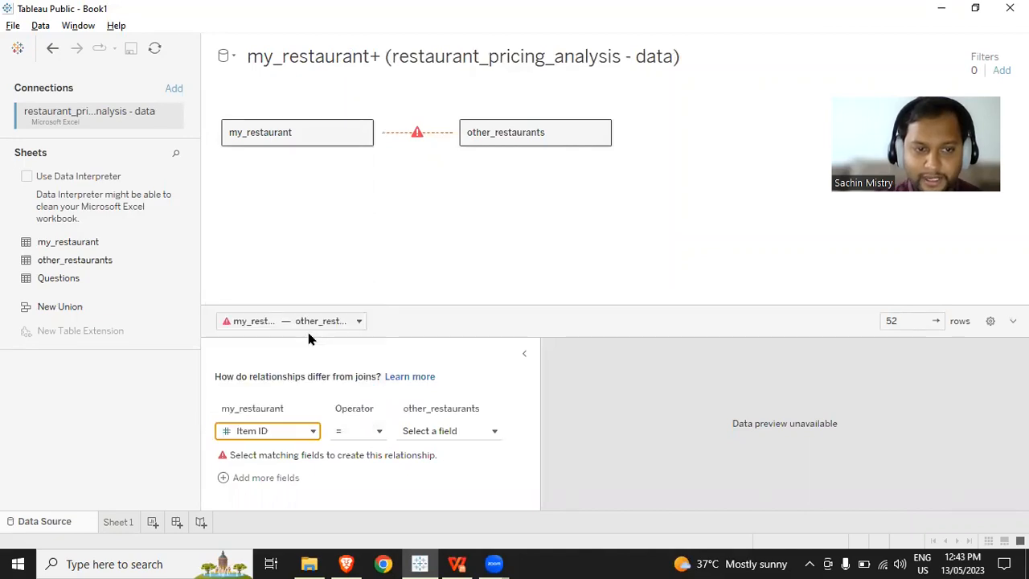
pyautogui.click(418, 431)
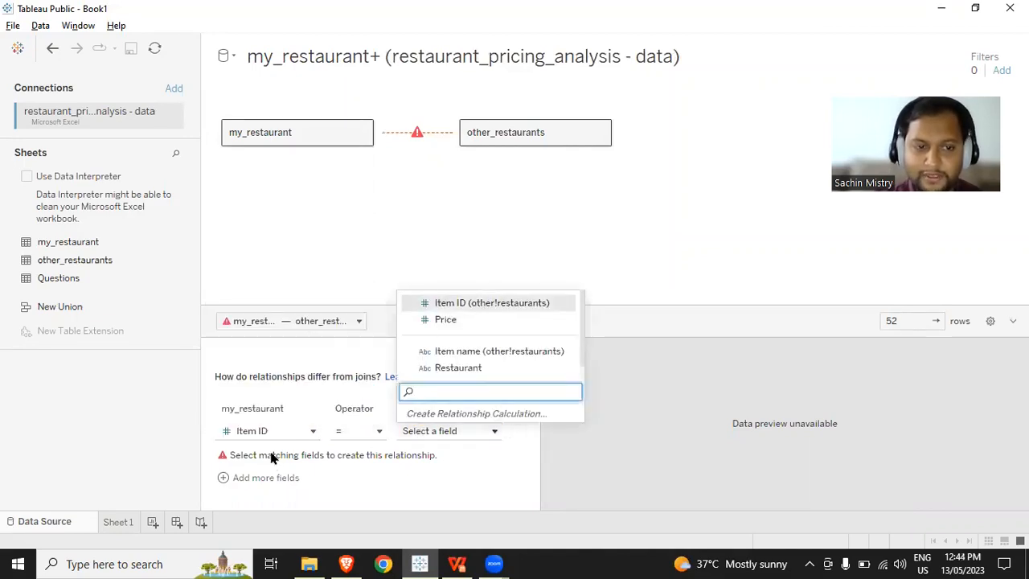
pyautogui.press('Return')
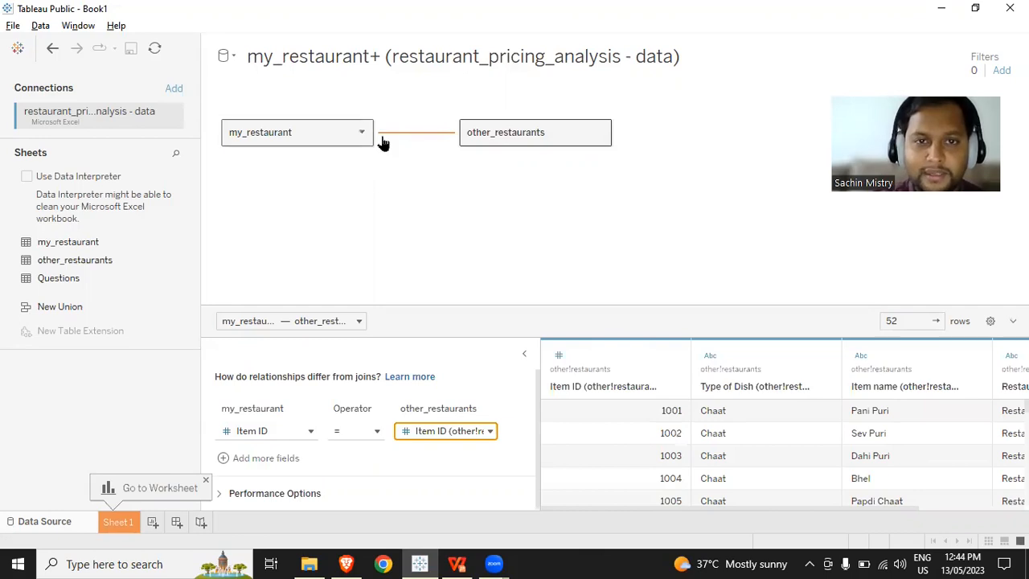
# - Remove the other_restaurants table from the data source
pyautogui.click(600, 132)
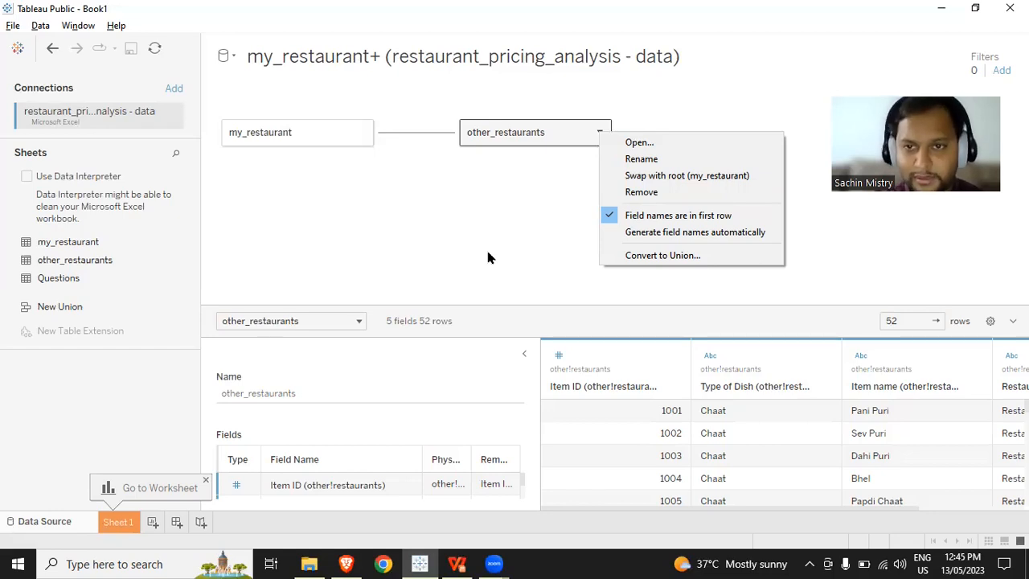
pyautogui.click(684, 188)
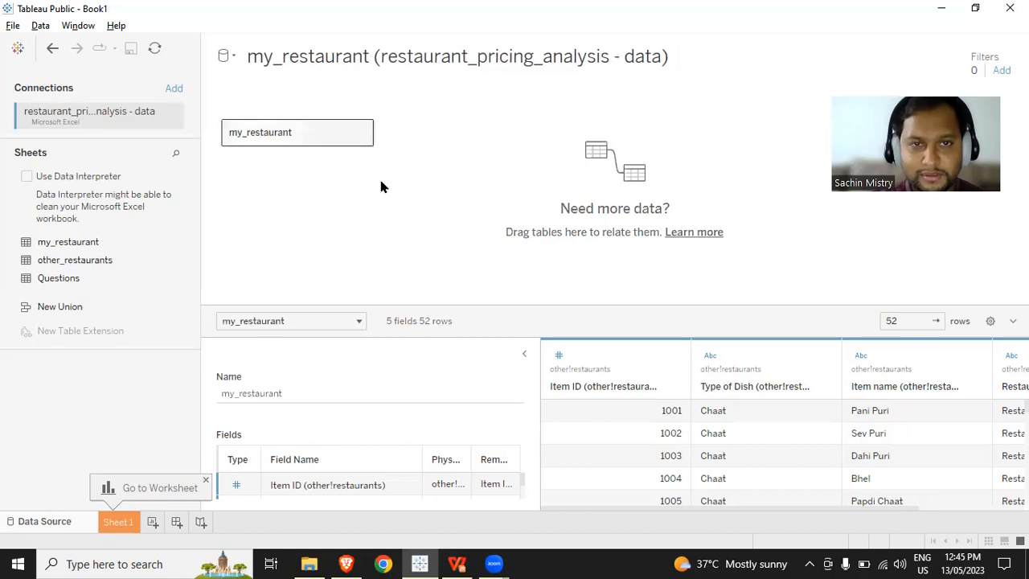
# - Open my_restaurant's physical table and inner join other_restaurants to it with Item ID equal to Item ID (other!restaurants)
pyautogui.doubleClick(322, 136)
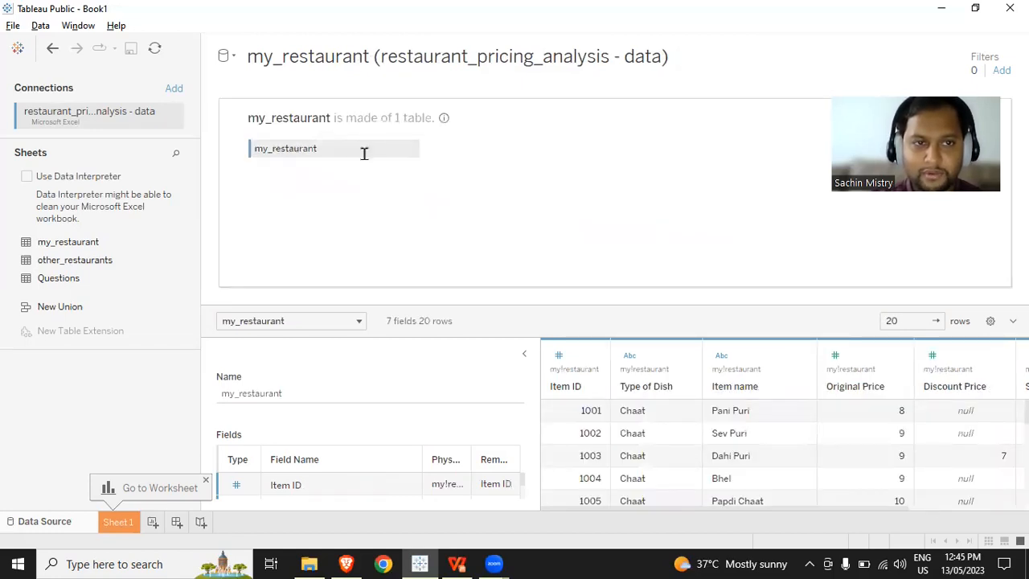
pyautogui.moveTo(115, 260); pyautogui.dragTo(531, 153)
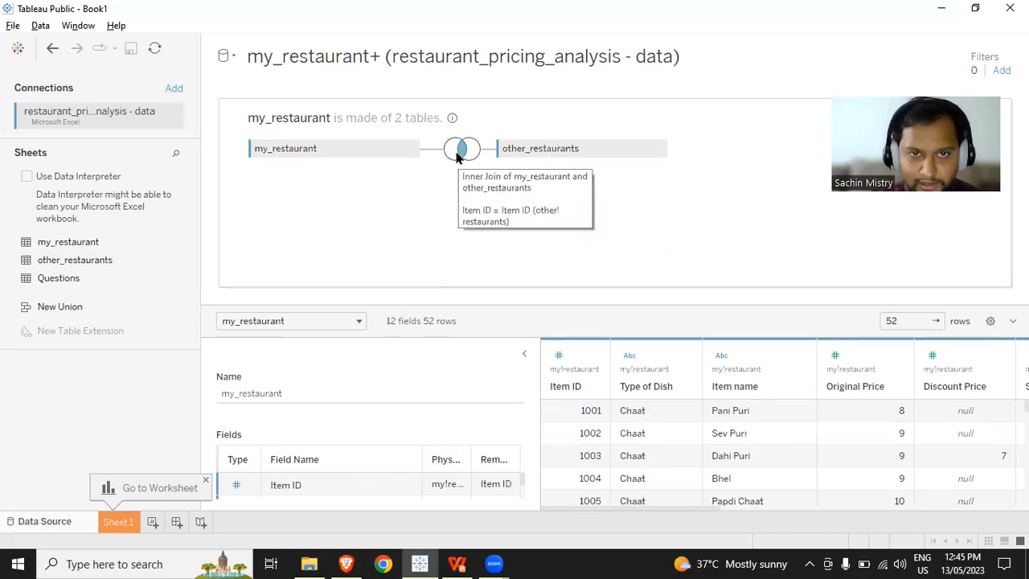
pyautogui.click(457, 157)
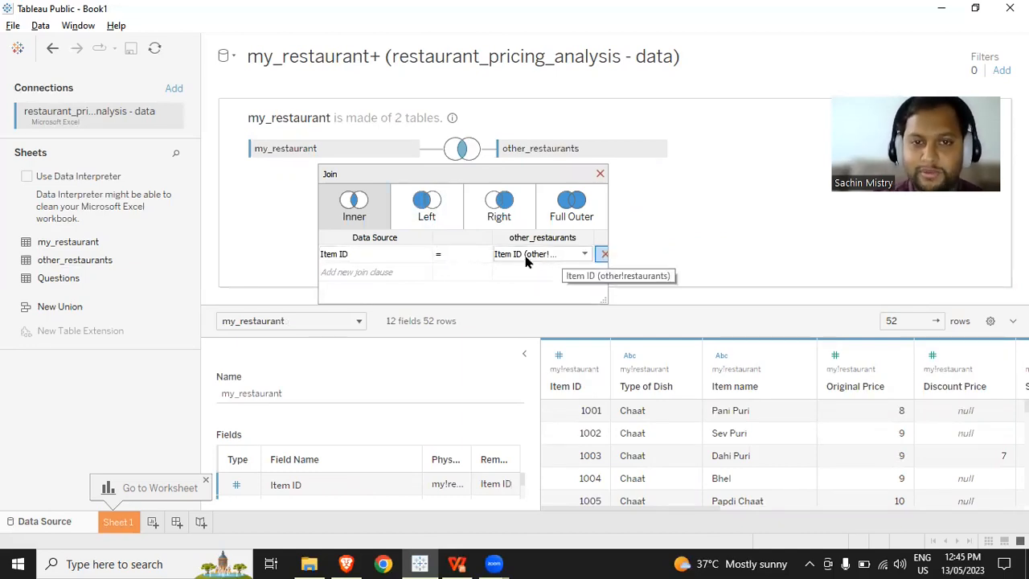
pyautogui.click(514, 314)
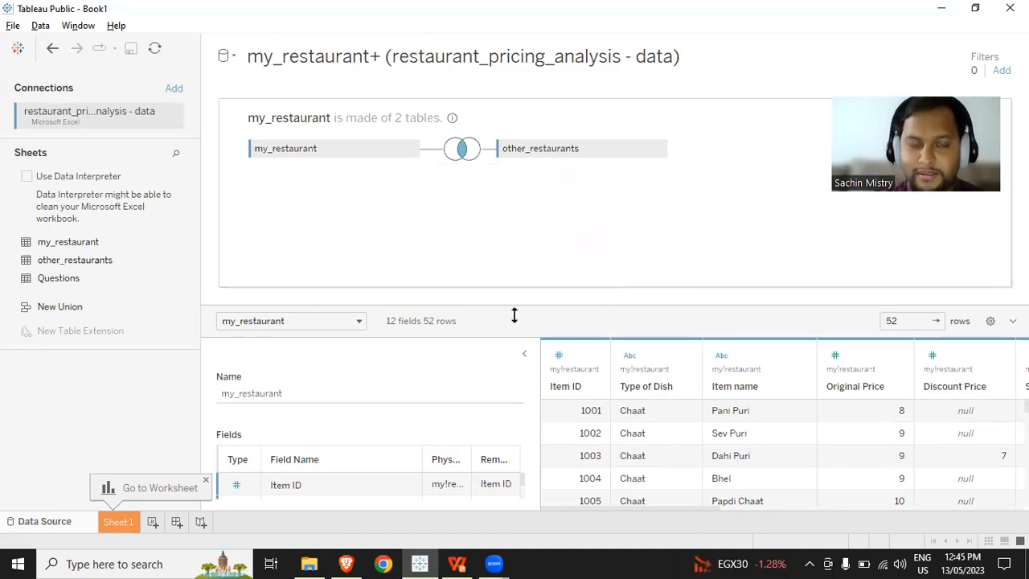
# - On Sheet 1, create a calculated field named "Final Price"
pyautogui.click(121, 523)
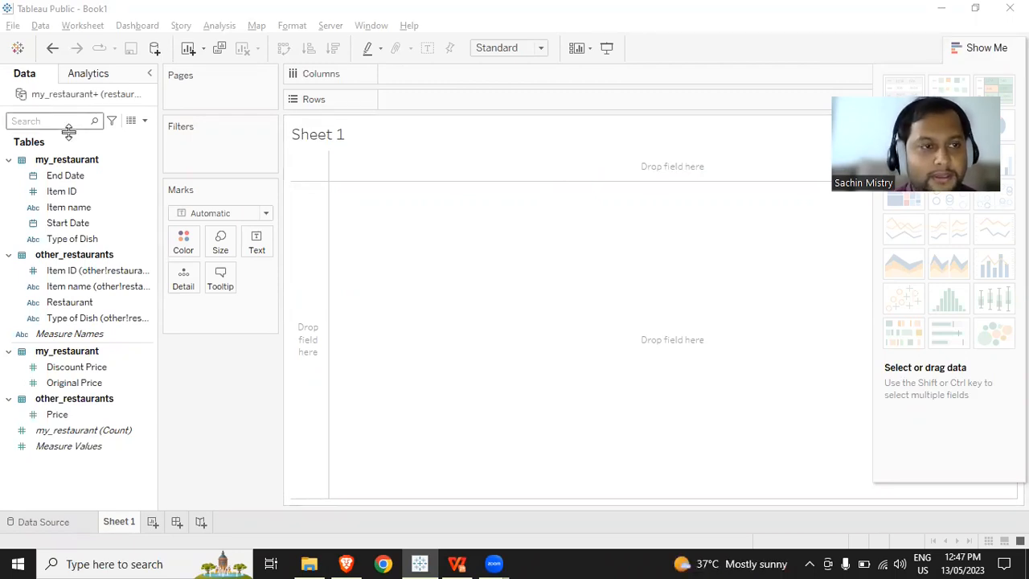
pyautogui.click(145, 122)
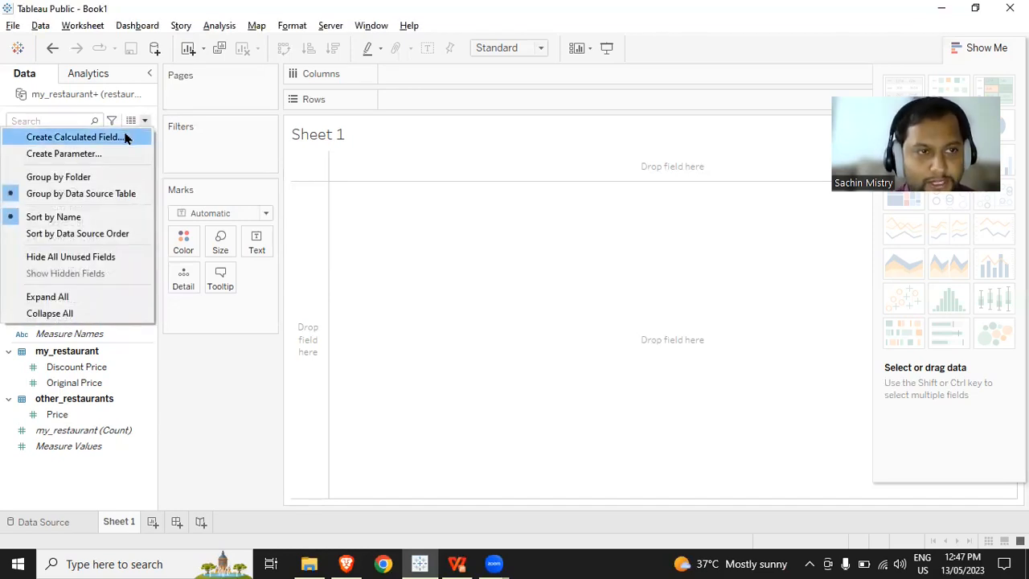
pyautogui.click(125, 138)
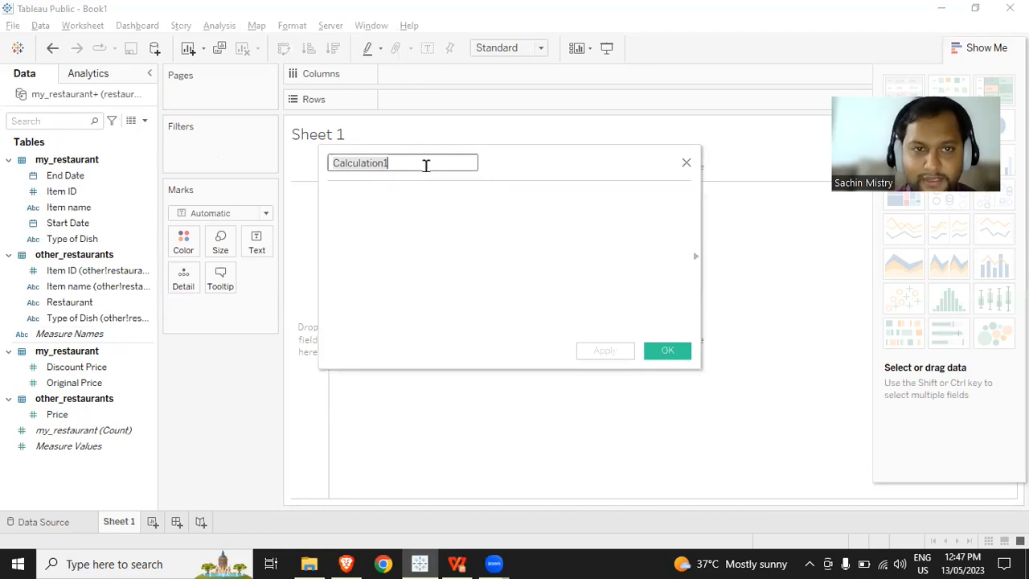
pyautogui.write('Final ')
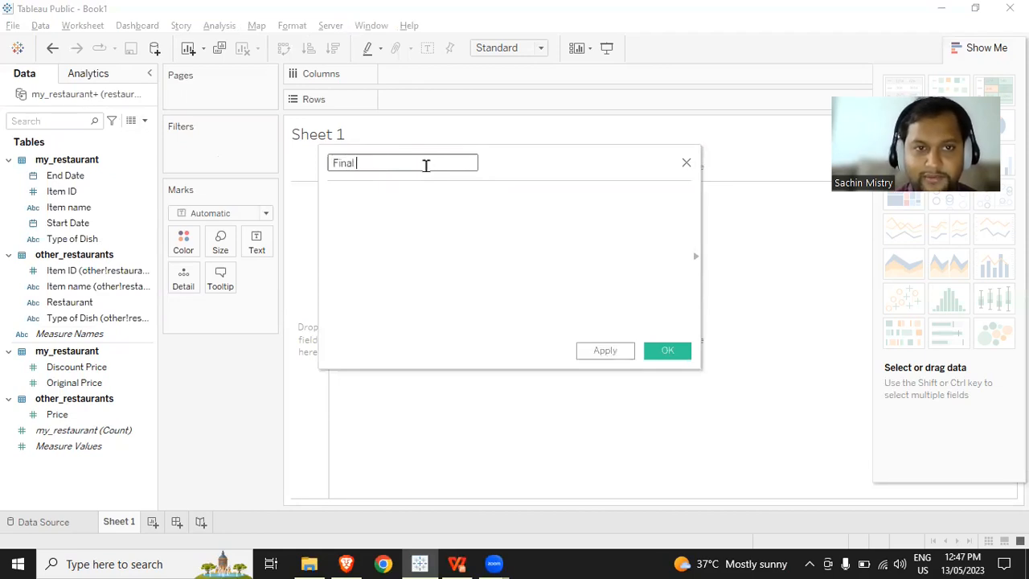
pyautogui.write('PRice')
pyautogui.press('BackSpace')
pyautogui.press('BackSpace')
pyautogui.press('BackSpace')
pyautogui.press('BackSpace')
pyautogui.write('roc')
pyautogui.press('BackSpace')
pyautogui.press('BackSpace')
pyautogui.write('ice')
pyautogui.press('Tab')
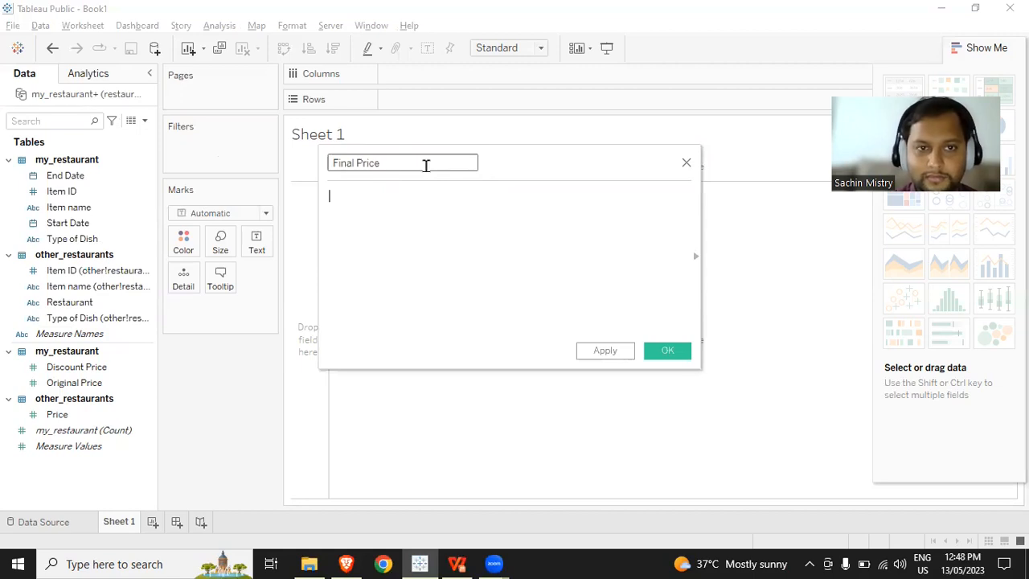
# - Begin the Final Price formula with the condition IF [Start Date] <= TODAY()
pyautogui.write('IF ')
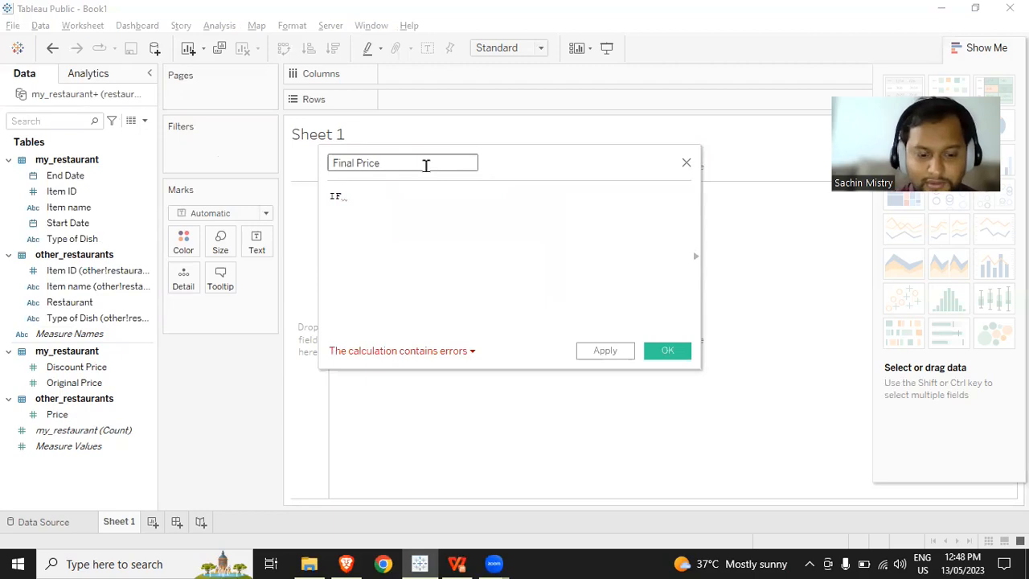
pyautogui.write('star')
pyautogui.press('Return')
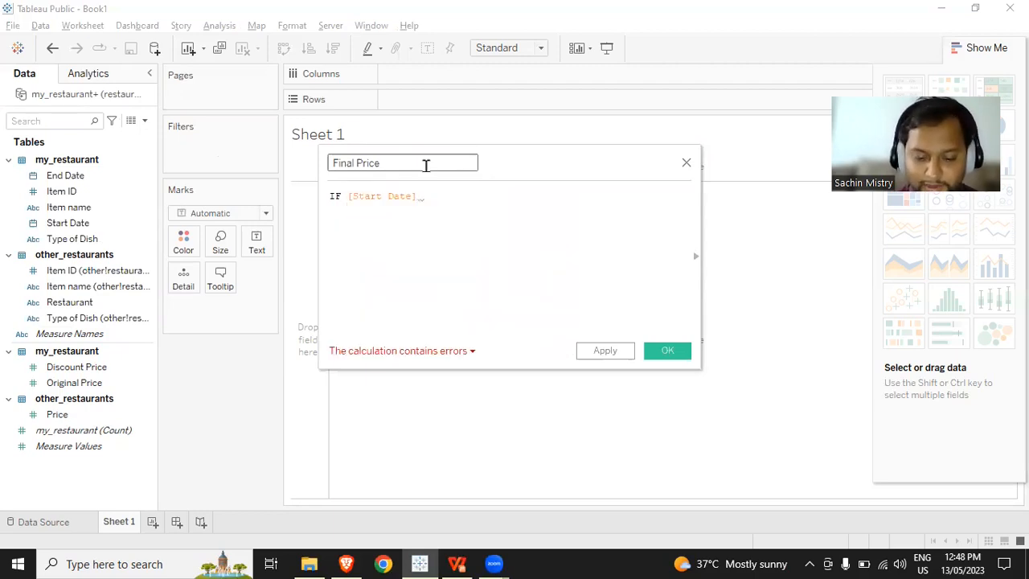
pyautogui.write('<= ')
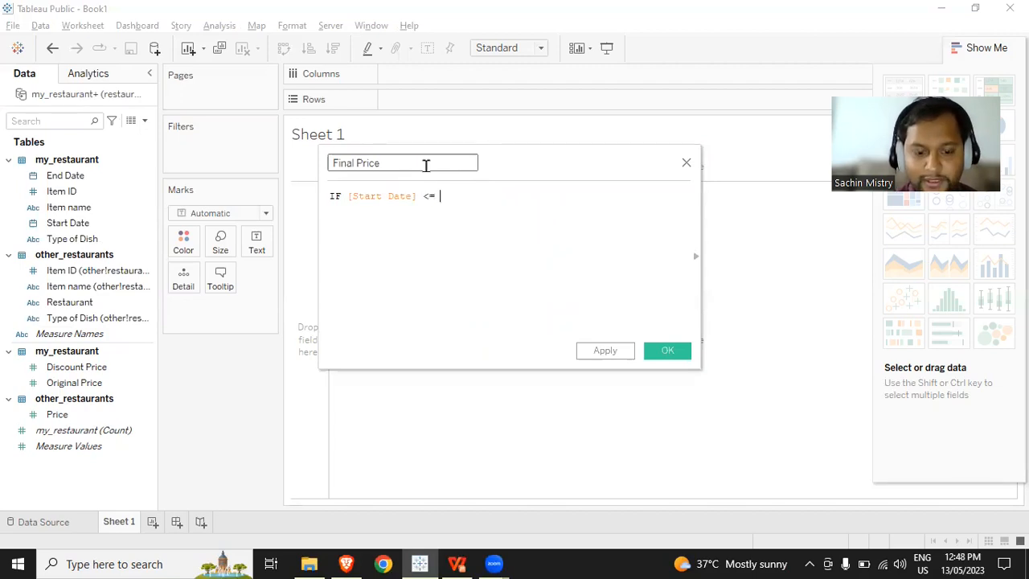
pyautogui.write('tod')
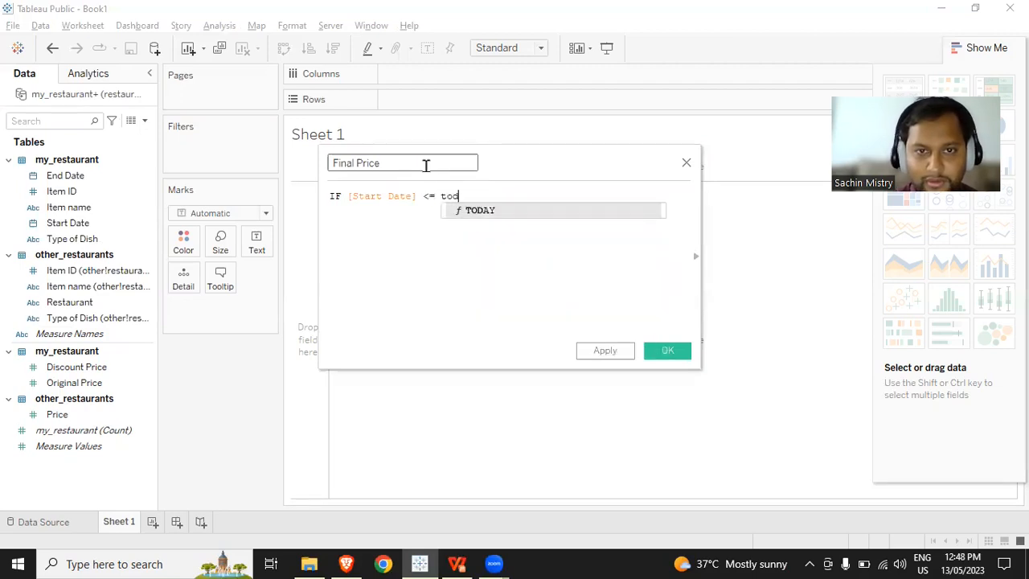
pyautogui.press('Return')
# - Add a second line to the Final Price formula with the condition AND [End Date] >= TODAY()
pyautogui.press('Return')
pyautogui.write('and')
pyautogui.press('Return')
pyautogui.write('end')
pyautogui.press('Return')
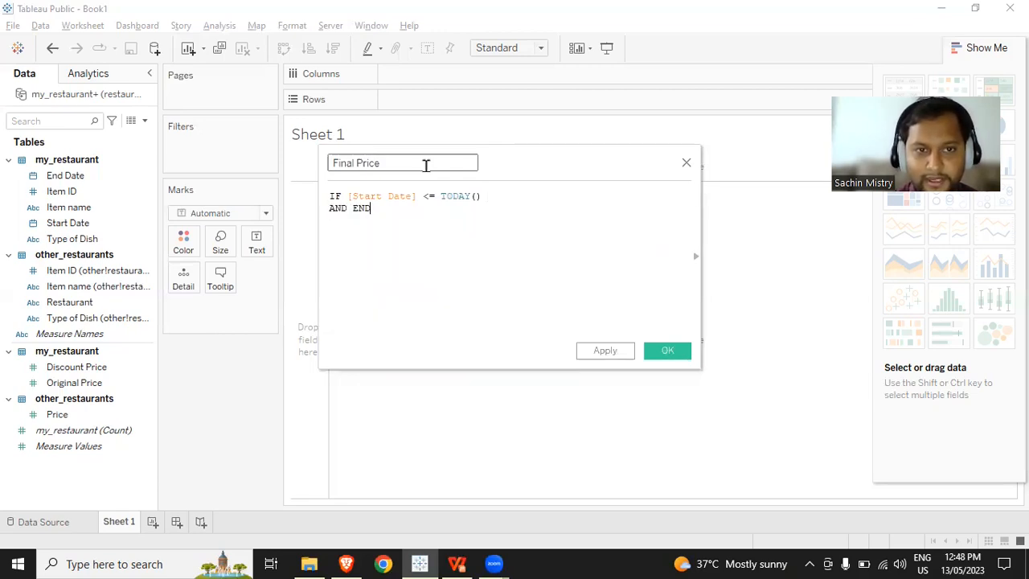
pyautogui.press('BackSpace')
pyautogui.press('Down')
pyautogui.press('Return')
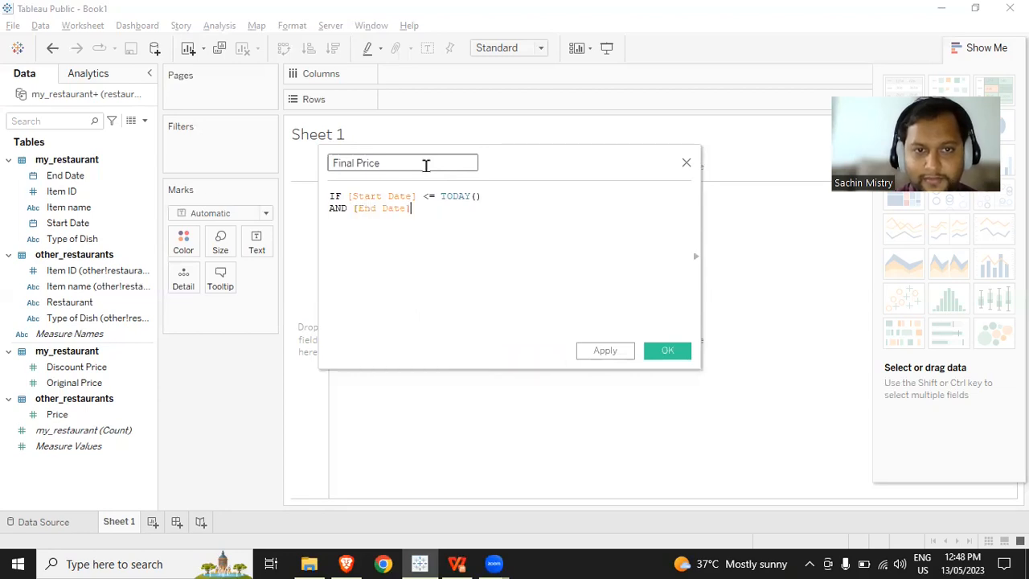
pyautogui.write('>= toda')
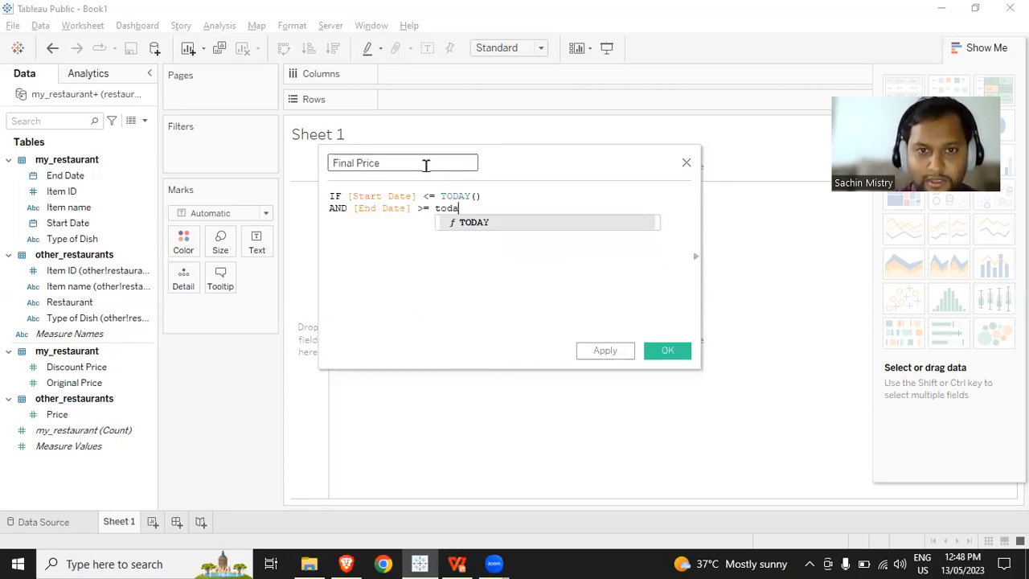
pyautogui.press('Return')
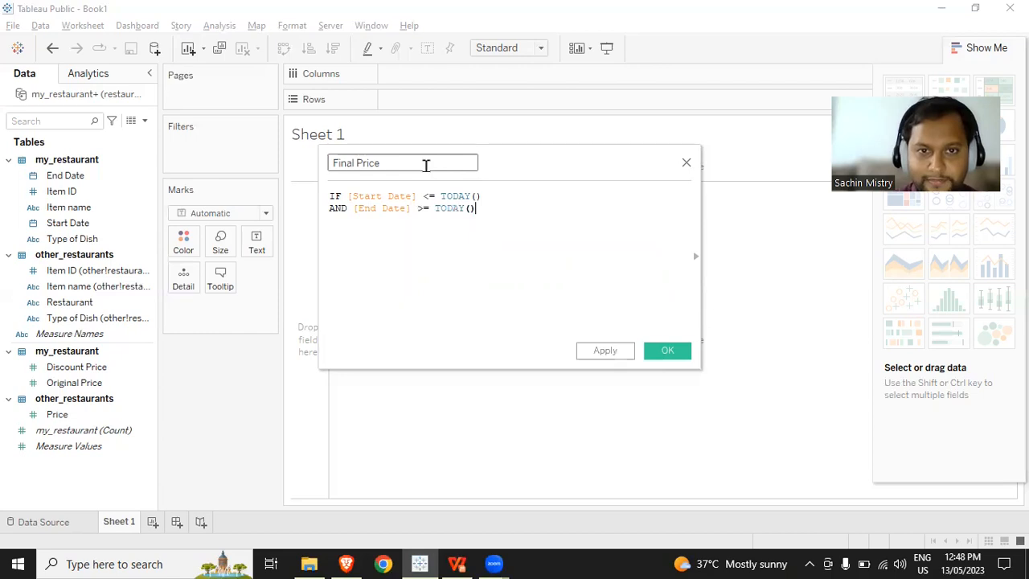
# - Complete the formula with THEN [Discount Price], ELSE [Original Price] and END on separate lines, and save the Final Price field
pyautogui.press('Return')
pyautogui.write('th')
pyautogui.press('Return')
pyautogui.write('disc')
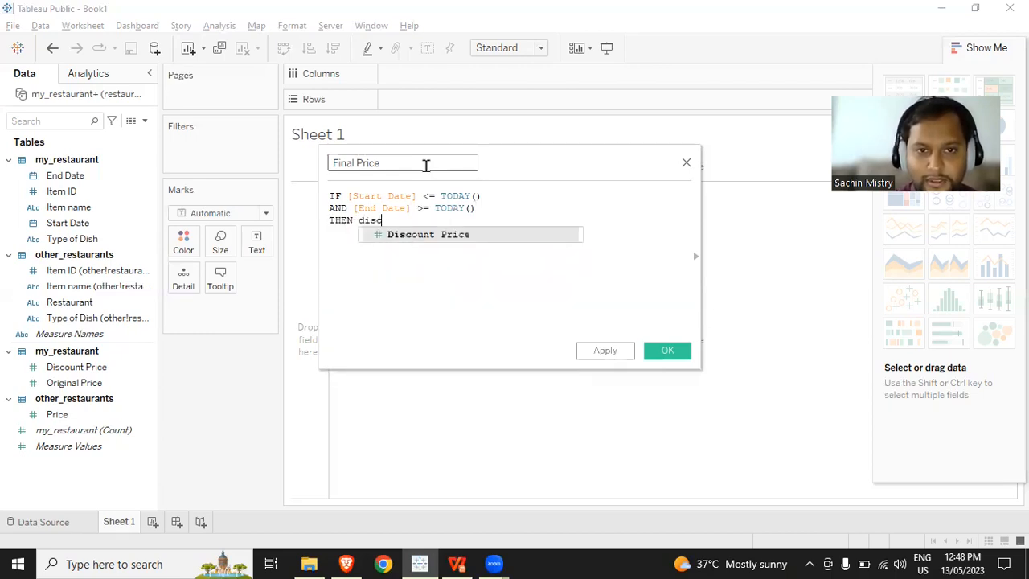
pyautogui.press('Return')
pyautogui.press('Return')
pyautogui.write('els')
pyautogui.press('Return')
pyautogui.write('orig')
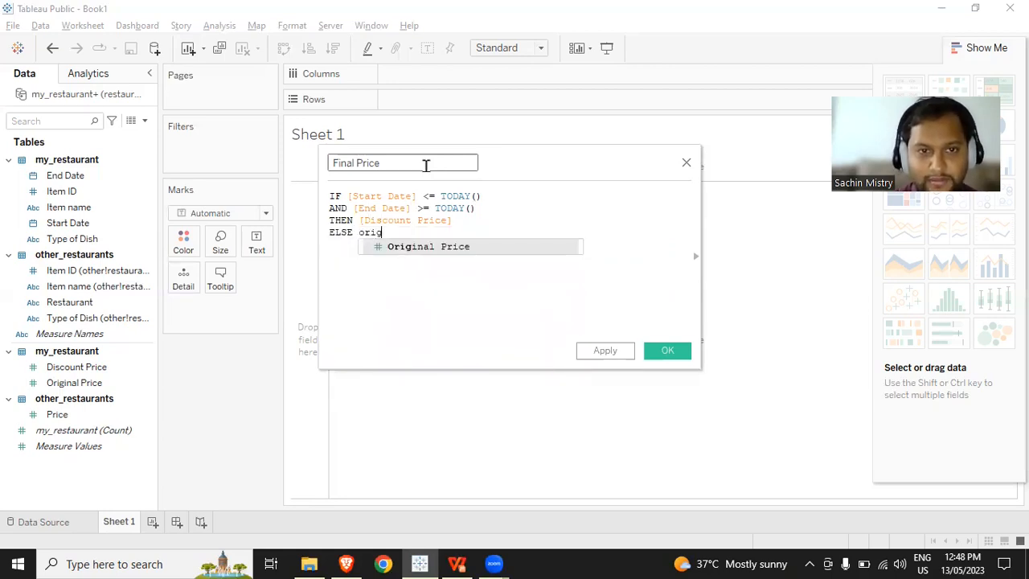
pyautogui.press('Return')
pyautogui.press('Return')
pyautogui.write('en')
pyautogui.press('Return')
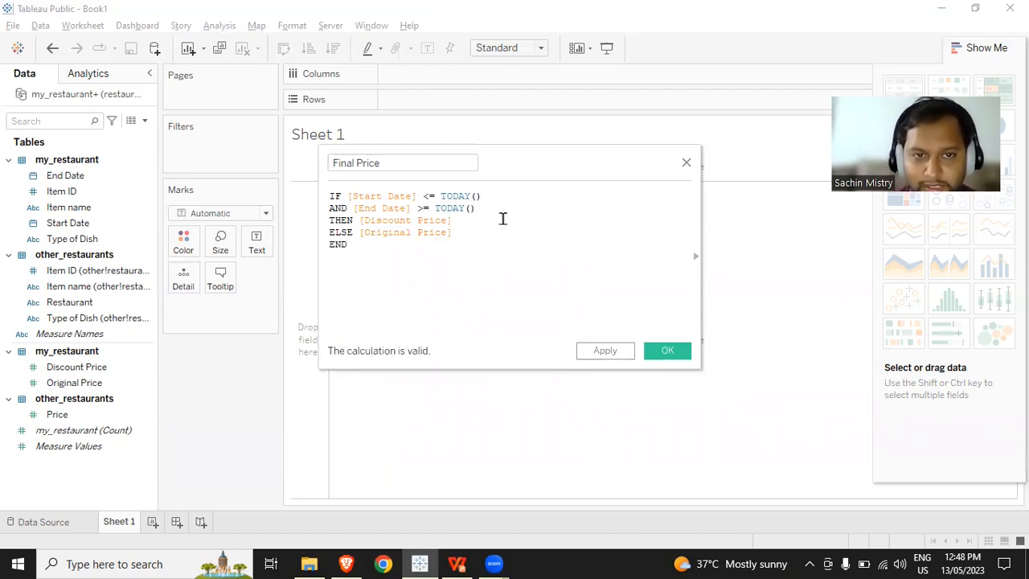
pyautogui.click(377, 163)
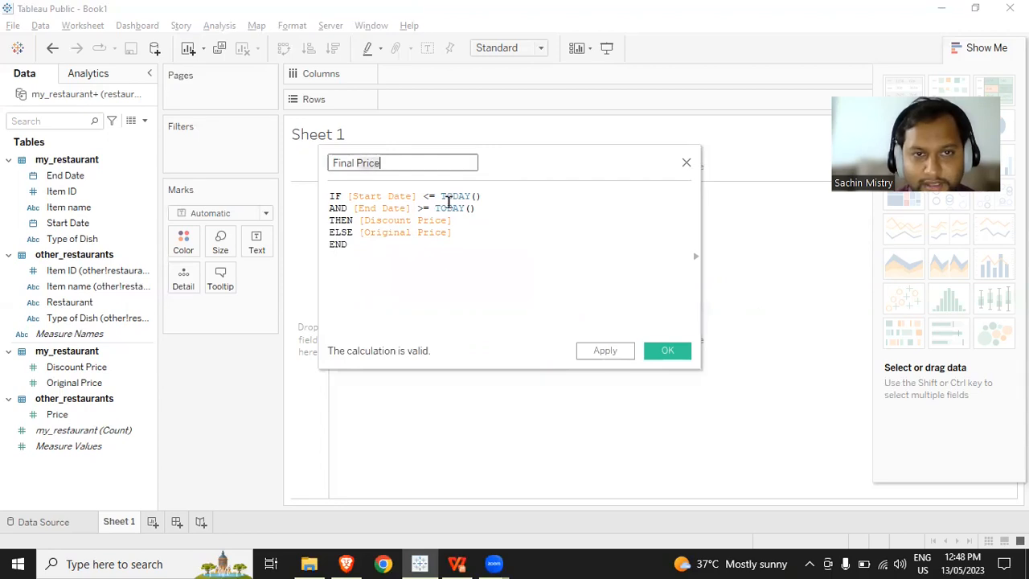
pyautogui.click(671, 351)
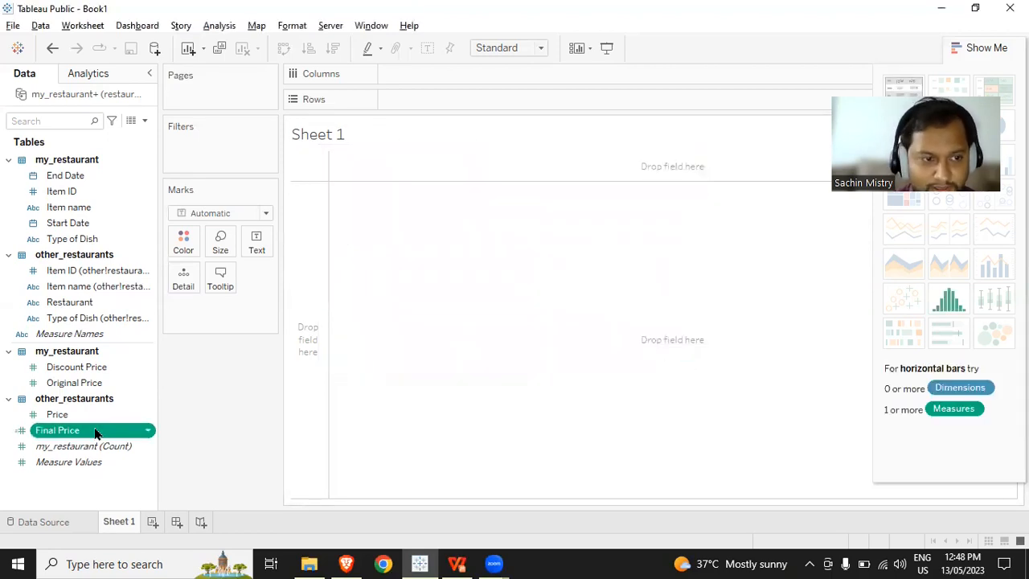
# - Put Item ID on the rows with Final Price as the text value, aggregated as Maximum
pyautogui.moveTo(87, 193); pyautogui.dragTo(445, 96)
pyautogui.moveTo(73, 435); pyautogui.dragTo(255, 251)
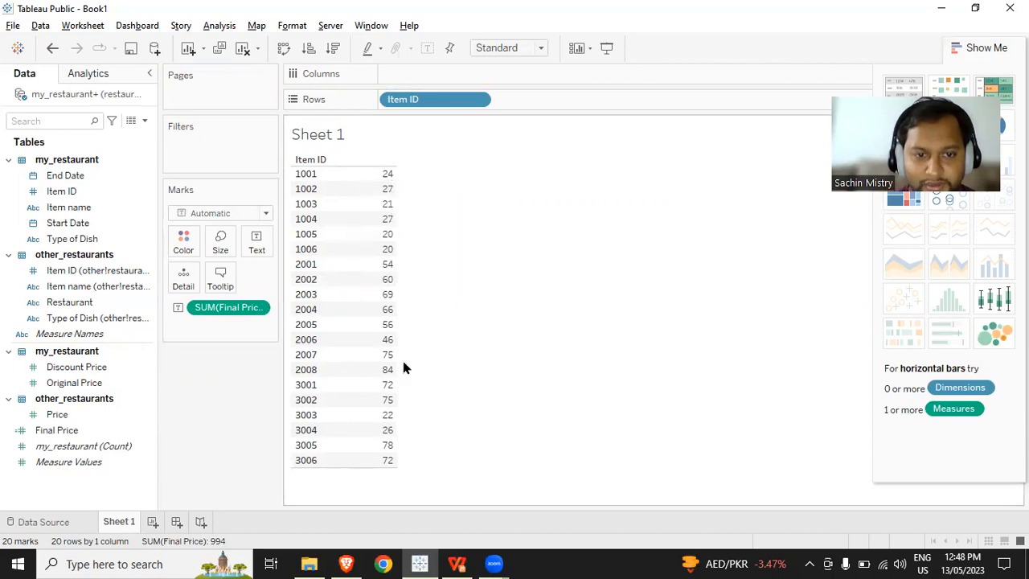
pyautogui.click(258, 311)
pyautogui.moveTo(267, 450)
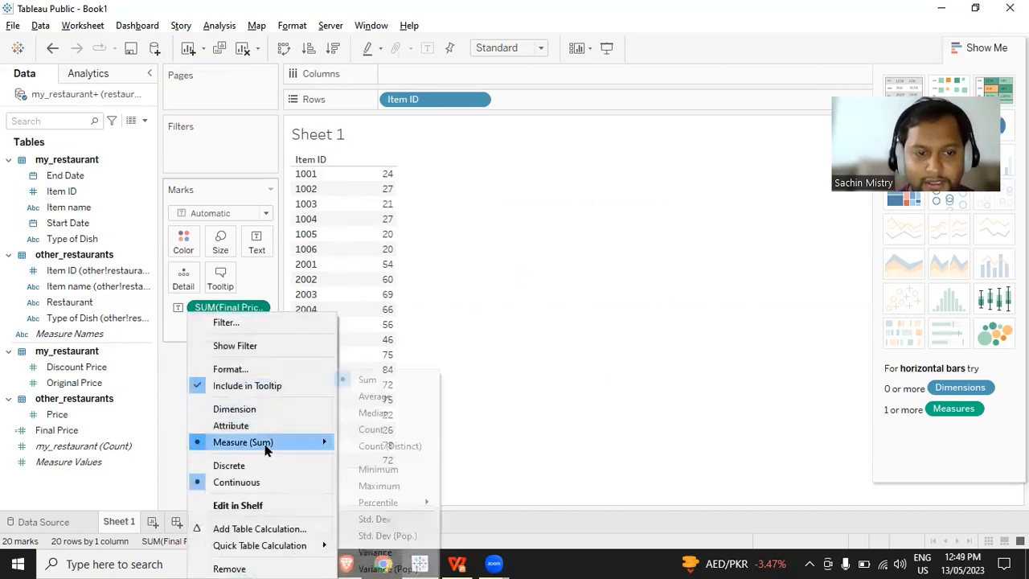
pyautogui.click(379, 487)
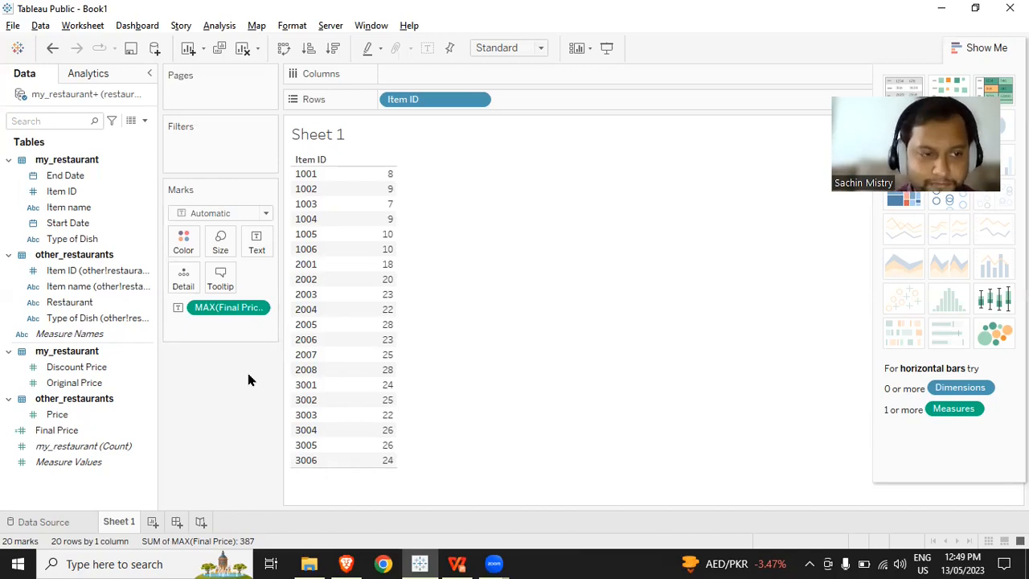
# - Add my_restaurant's Type of Dish before Item ID and Item name after it on the rows, and sort the item names alphabetically
pyautogui.moveTo(72, 239); pyautogui.dragTo(394, 104)
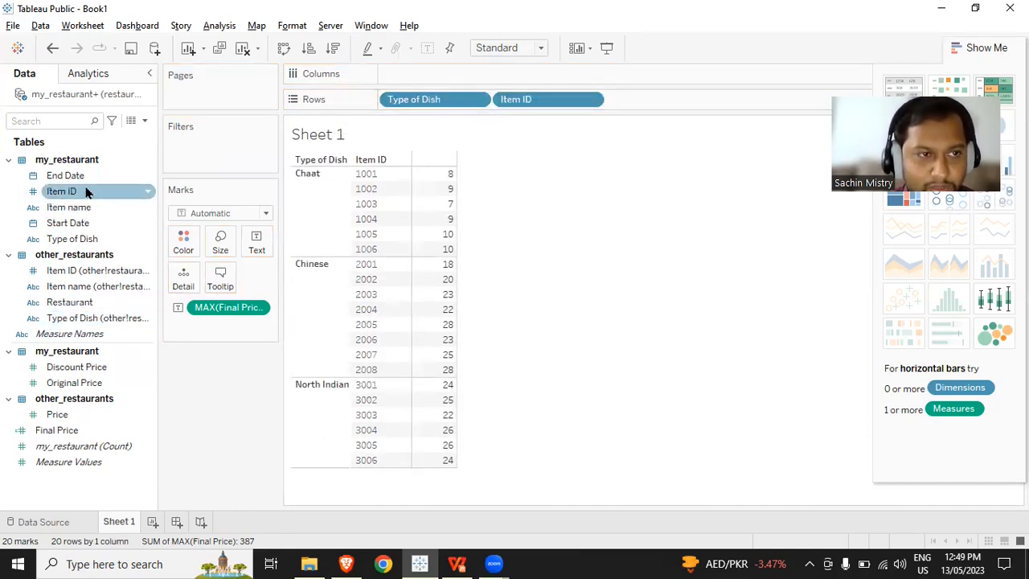
pyautogui.moveTo(85, 207); pyautogui.dragTo(690, 113)
pyautogui.click(524, 160)
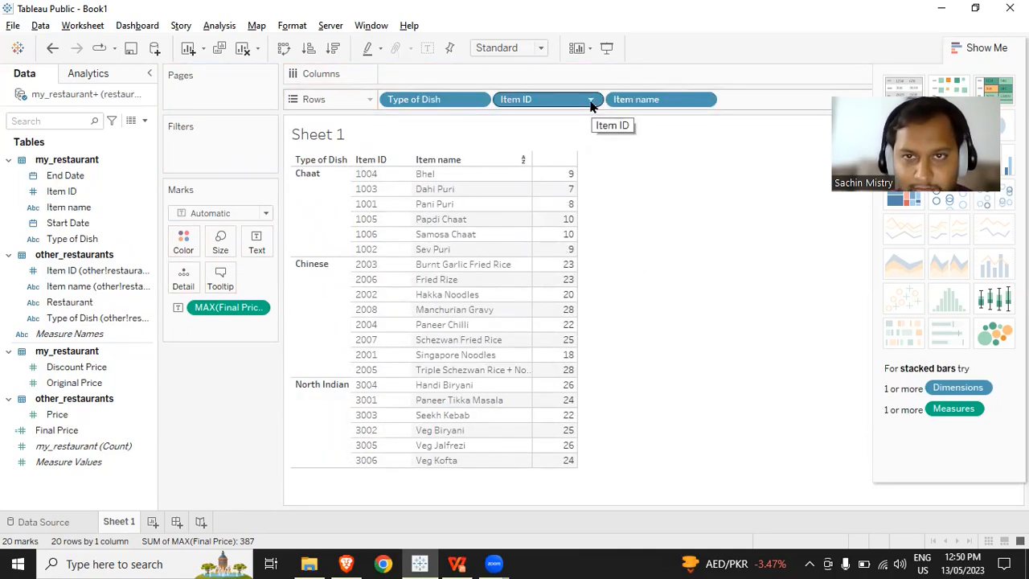
# - Set the Item name sort to descending by the field Final Price with Maximum aggregation
pyautogui.click(590, 99)
pyautogui.click(563, 176)
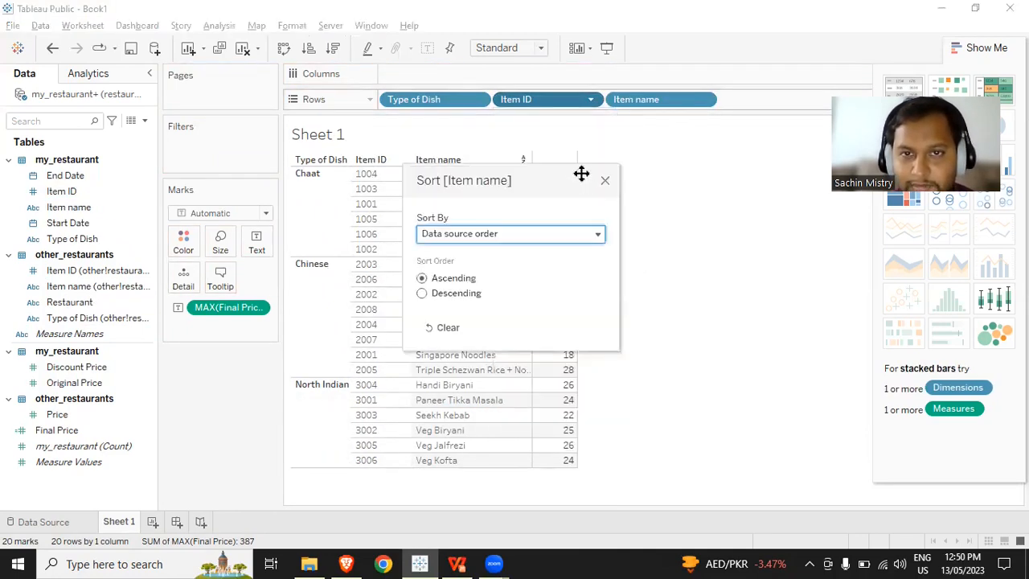
pyautogui.click(544, 233)
pyautogui.click(496, 276)
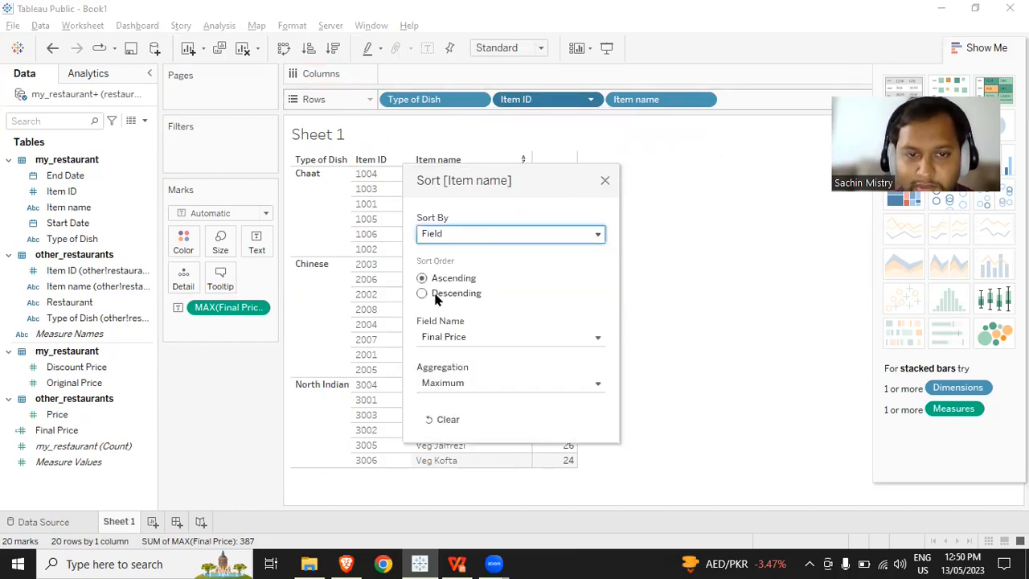
pyautogui.click(422, 293)
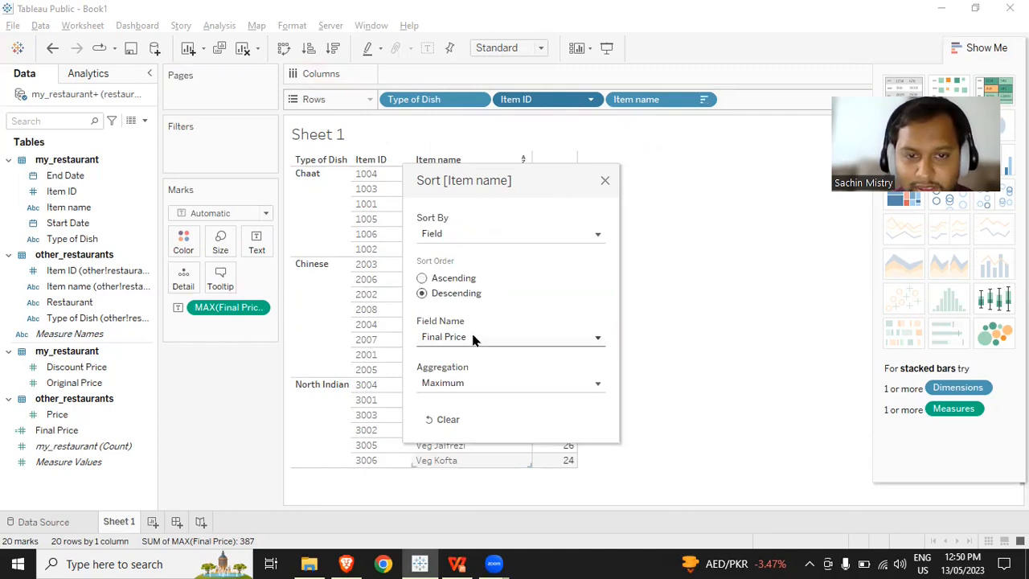
pyautogui.click(606, 182)
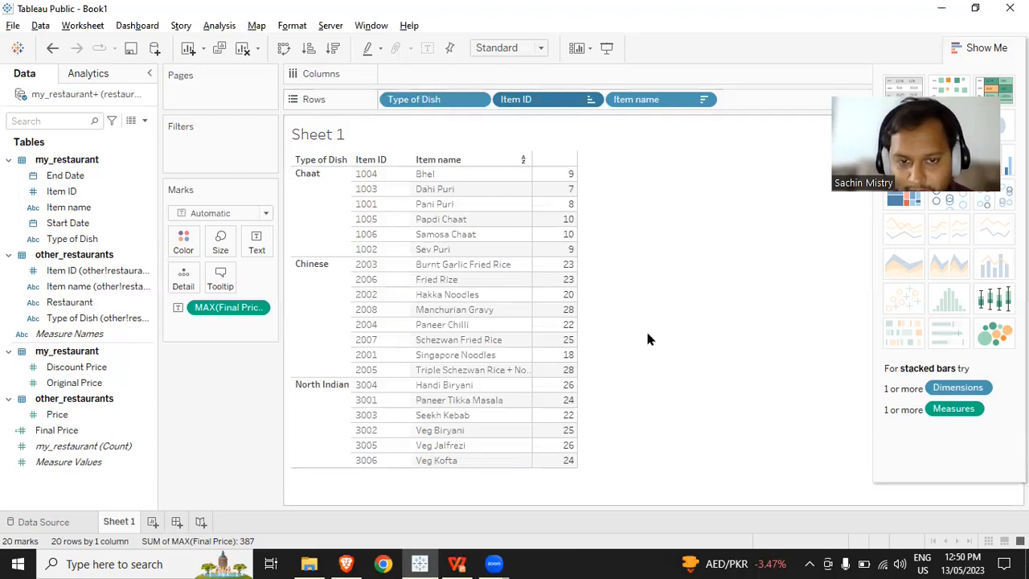
# - Filter the table to keep only the North Indian type of dish, then clear the selection
pyautogui.click(328, 422)
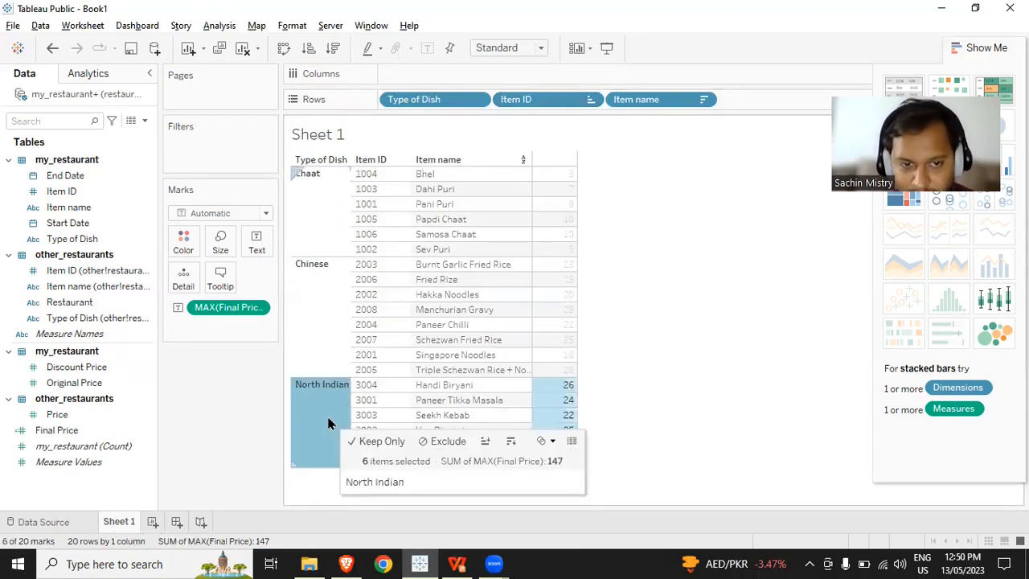
pyautogui.click(365, 442)
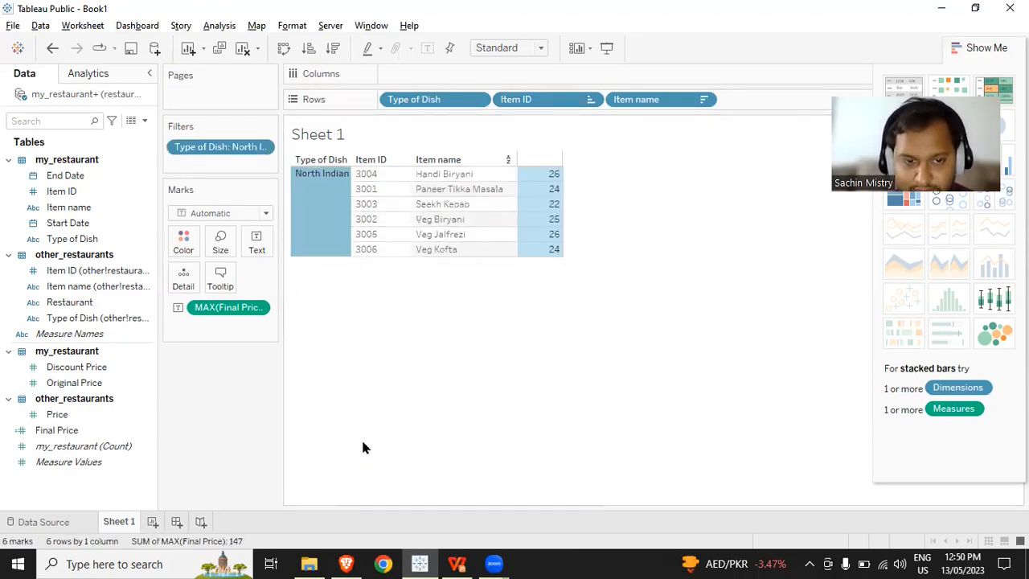
pyautogui.click(334, 214)
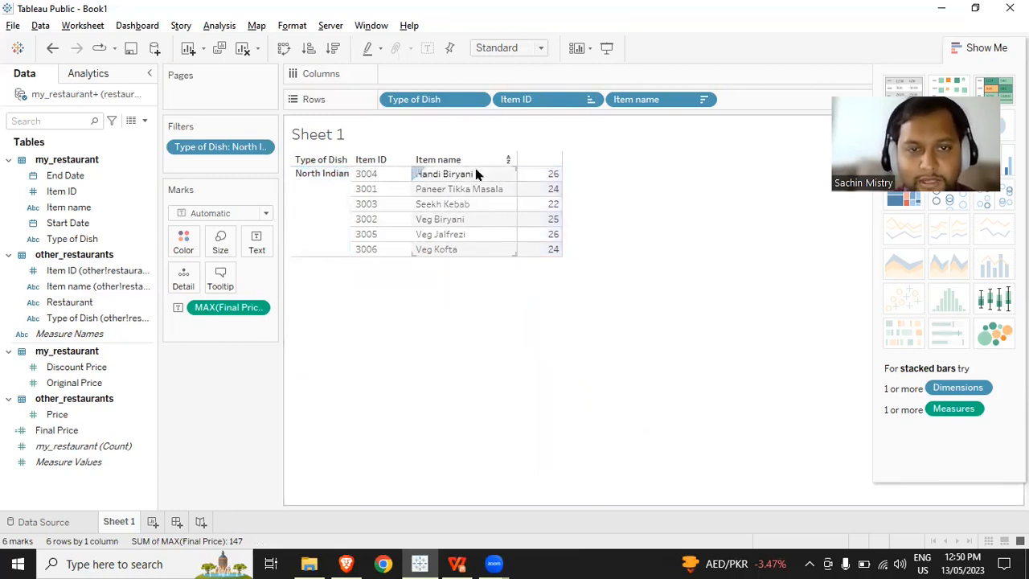
pyautogui.moveTo(551, 179)
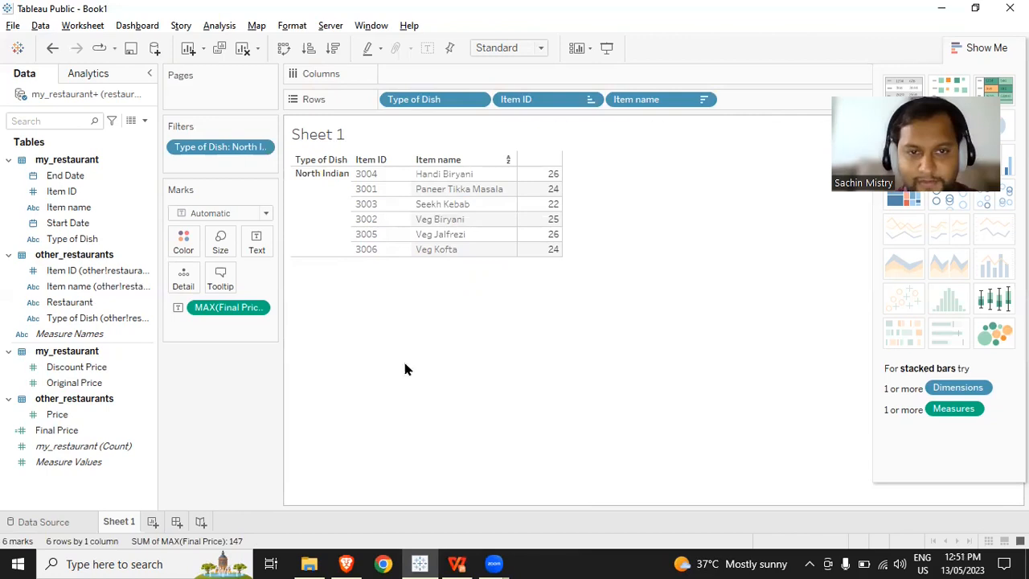
# - Duplicate Sheet 1, then rename the original worksheet Q1 and the copy Q2
pyautogui.rightClick(122, 523)
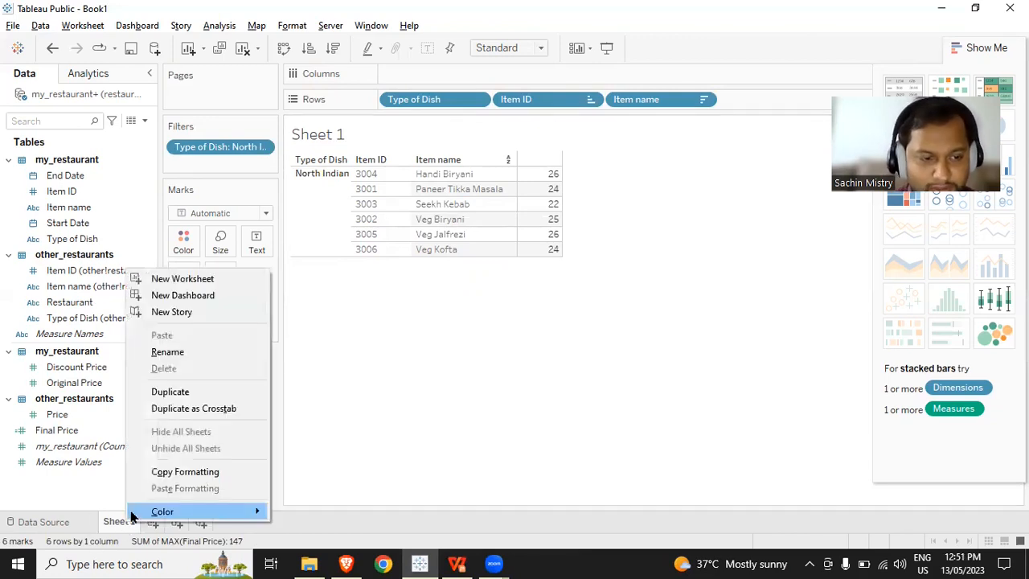
pyautogui.click(222, 395)
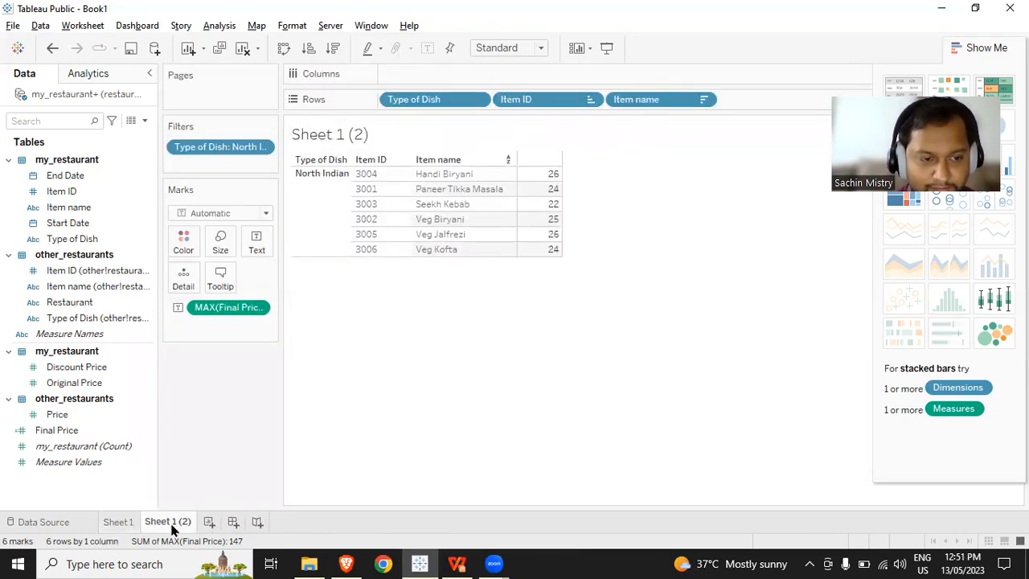
pyautogui.doubleClick(118, 522)
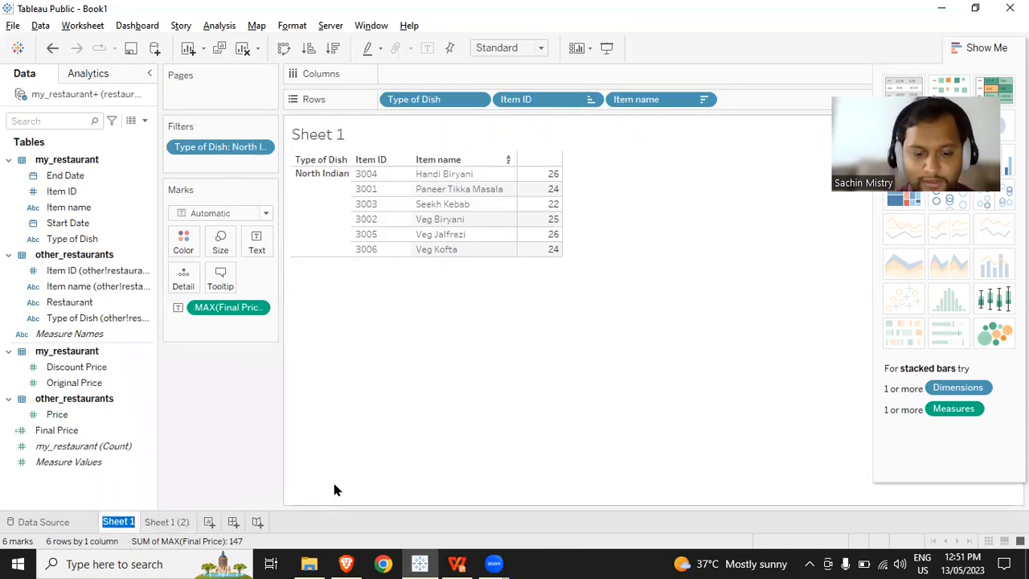
pyautogui.write('Q1')
pyautogui.press('Return')
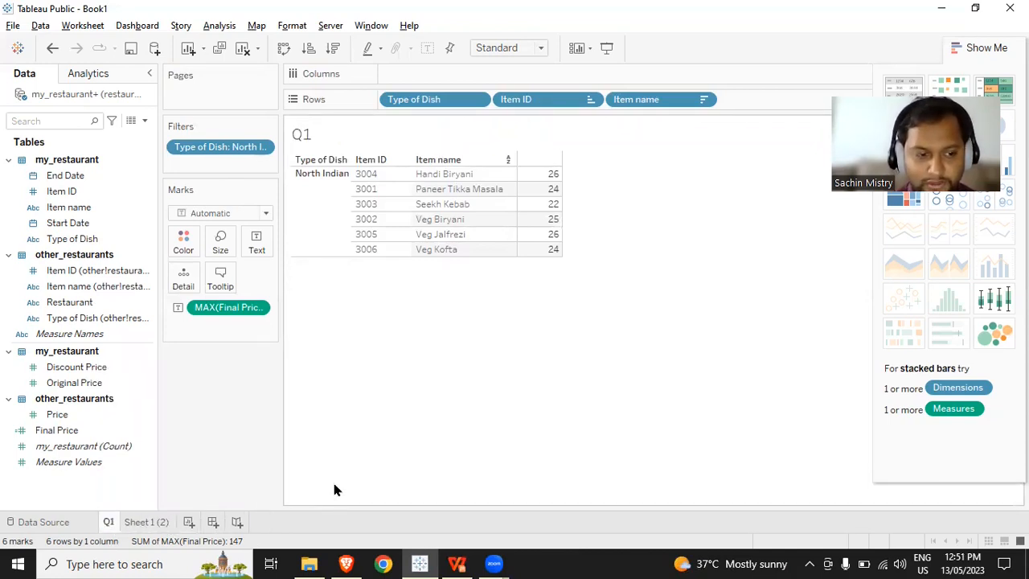
pyautogui.doubleClick(145, 522)
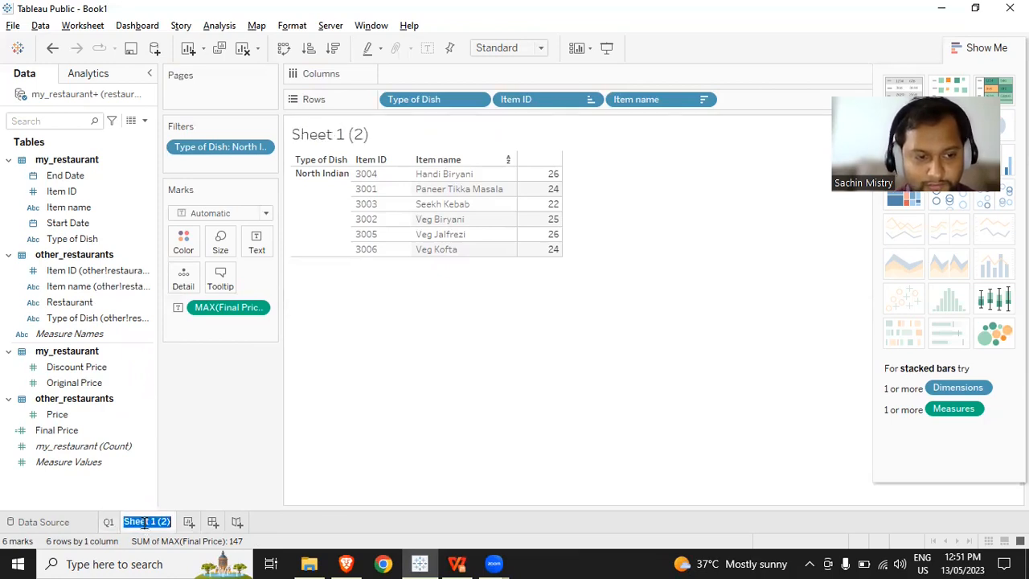
pyautogui.write('Q2')
pyautogui.press('Return')
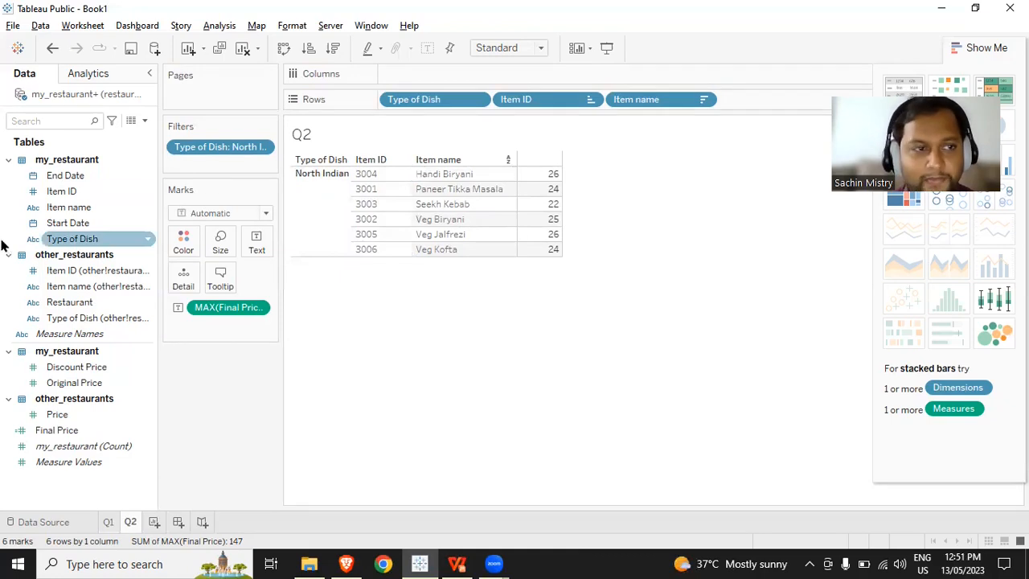
# - Create a calculated field named Cheapest Price on the Q2 sheet
pyautogui.click(144, 121)
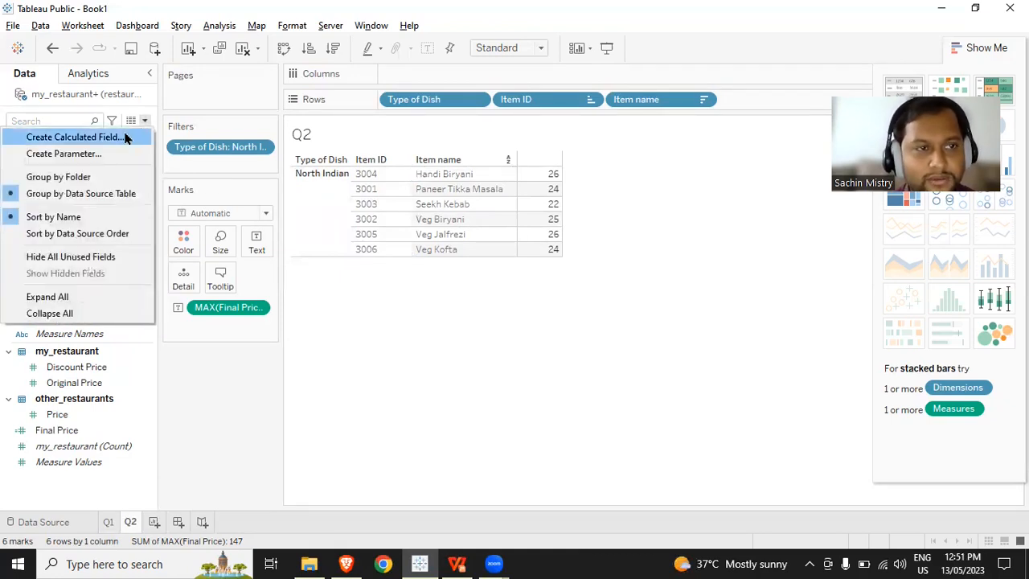
pyautogui.click(126, 136)
pyautogui.write('Chepa')
pyautogui.press('BackSpace')
pyautogui.press('BackSpace')
pyautogui.write('apest Price')
pyautogui.press('Tab')
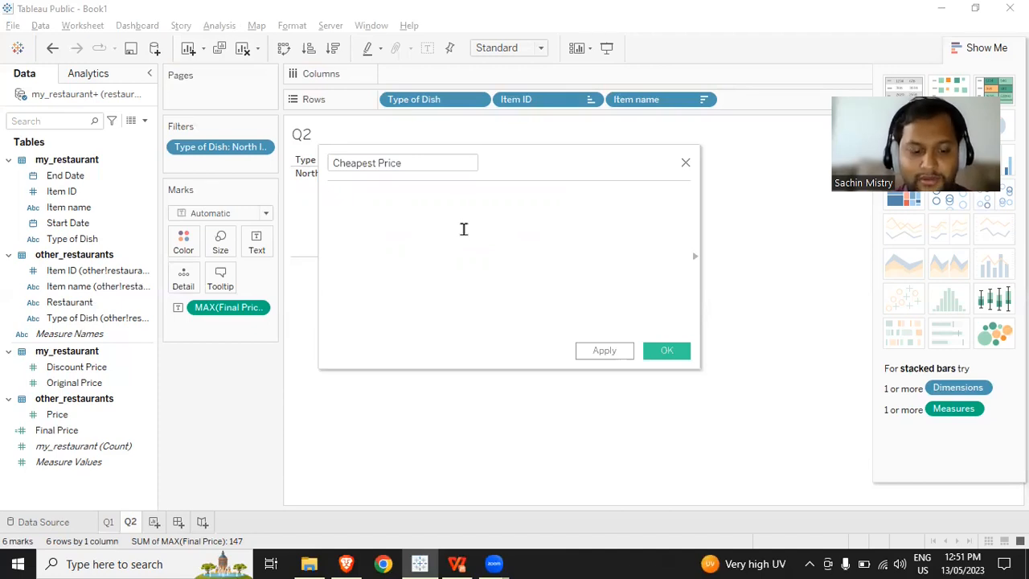
# - Begin the Cheapest Price formula with a FIXED level-of-detail expression on my_restaurant's Item ID: { FIXED [Item ID]:
pyautogui.write('fix')
pyautogui.press('Return')
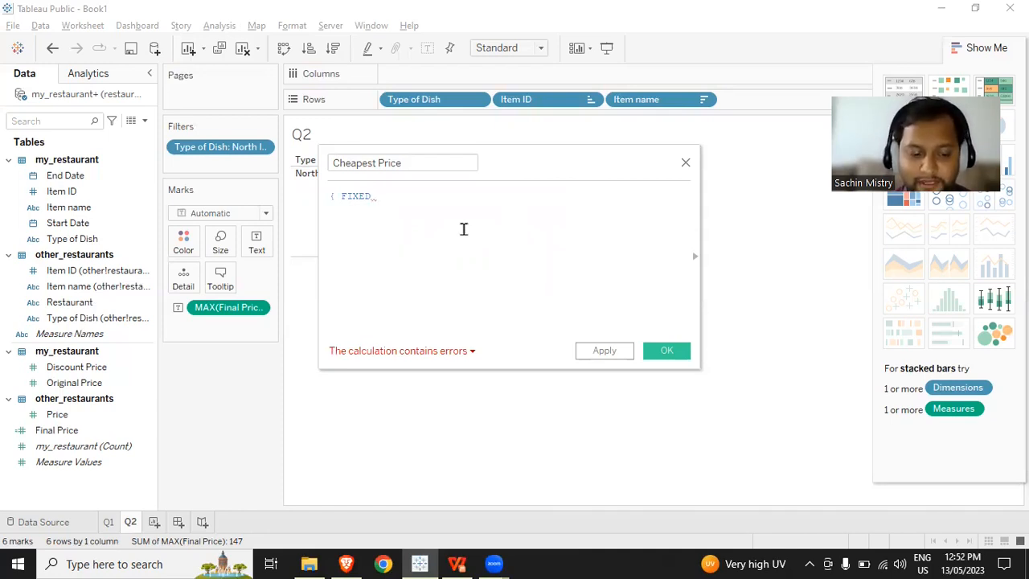
pyautogui.write('it')
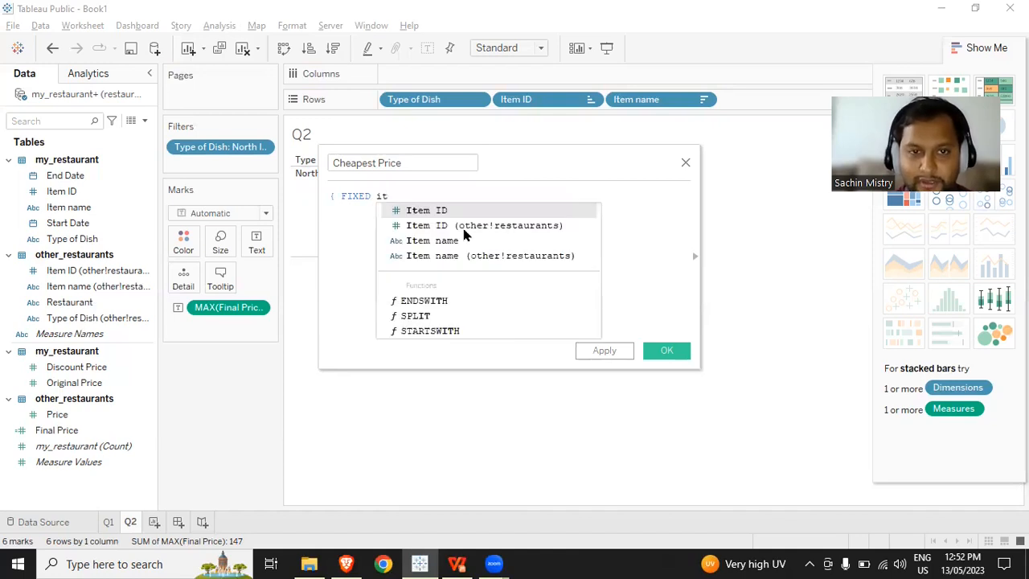
pyautogui.press('Return')
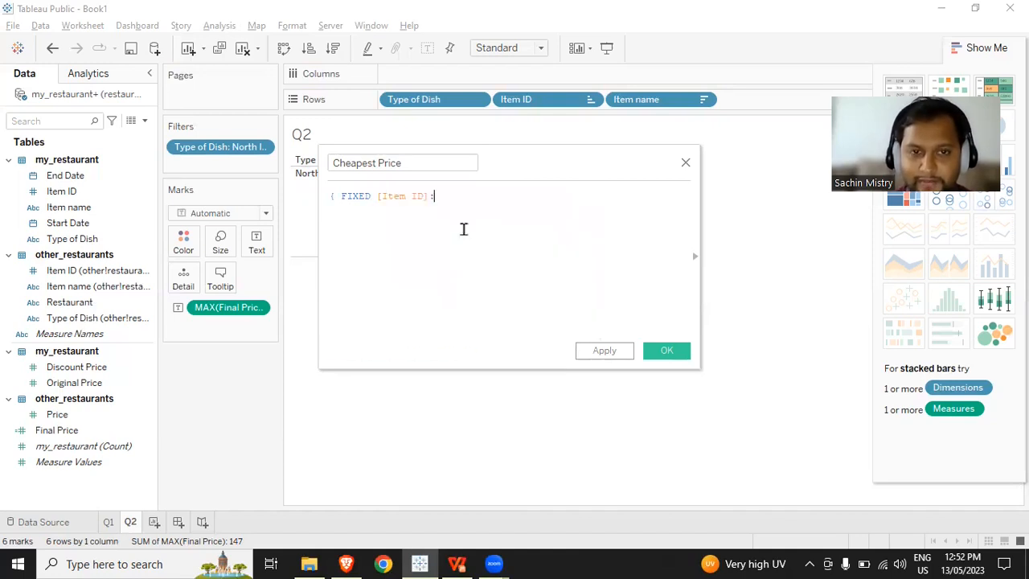
pyautogui.write(':')
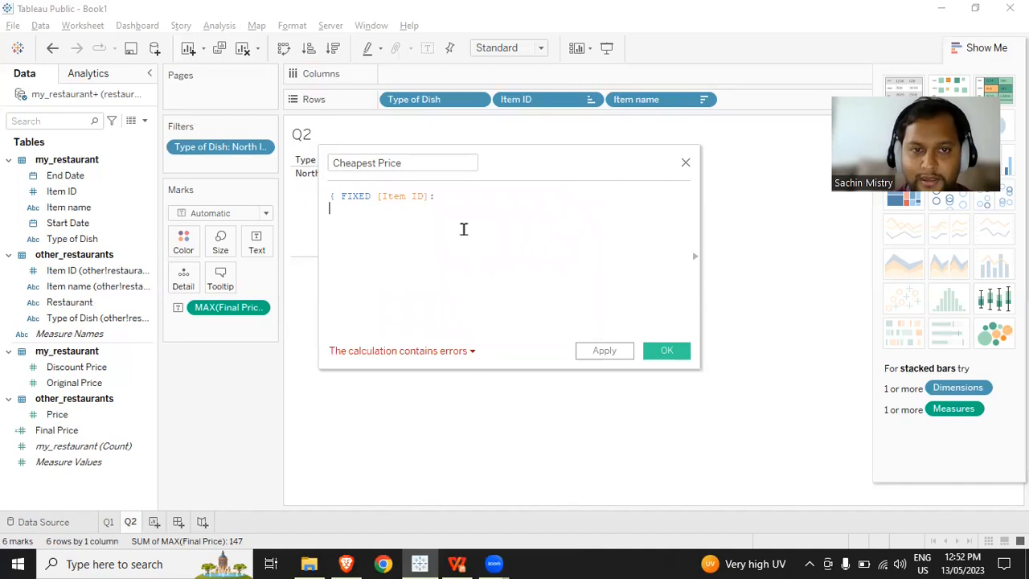
# - Complete the Cheapest Price expression with MIN([Price])} on a second line and save the calculated field
pyautogui.press('Return')
pyautogui.write('min')
pyautogui.press('Return')
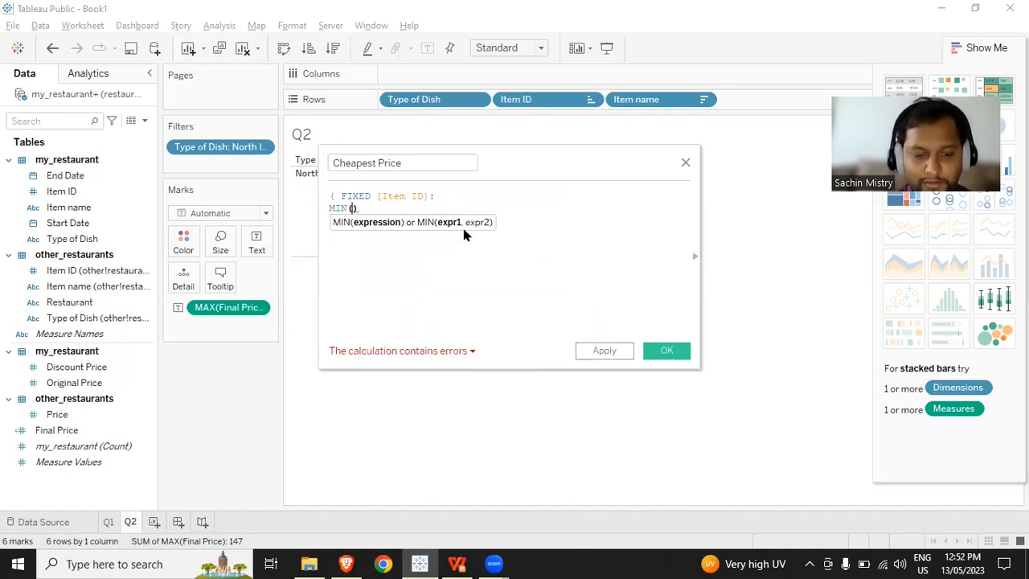
pyautogui.write('pri')
pyautogui.press('Return')
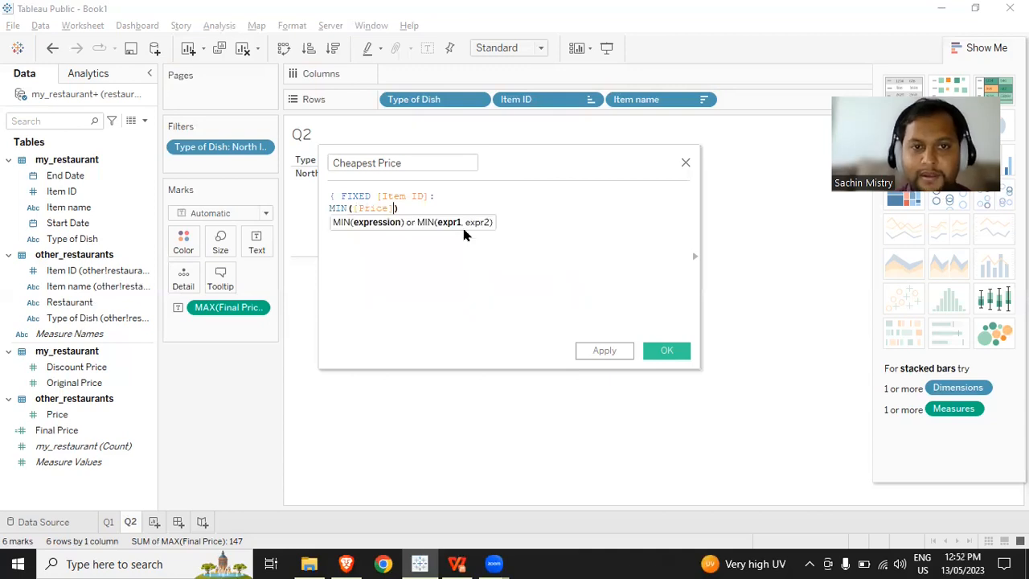
pyautogui.click(433, 206)
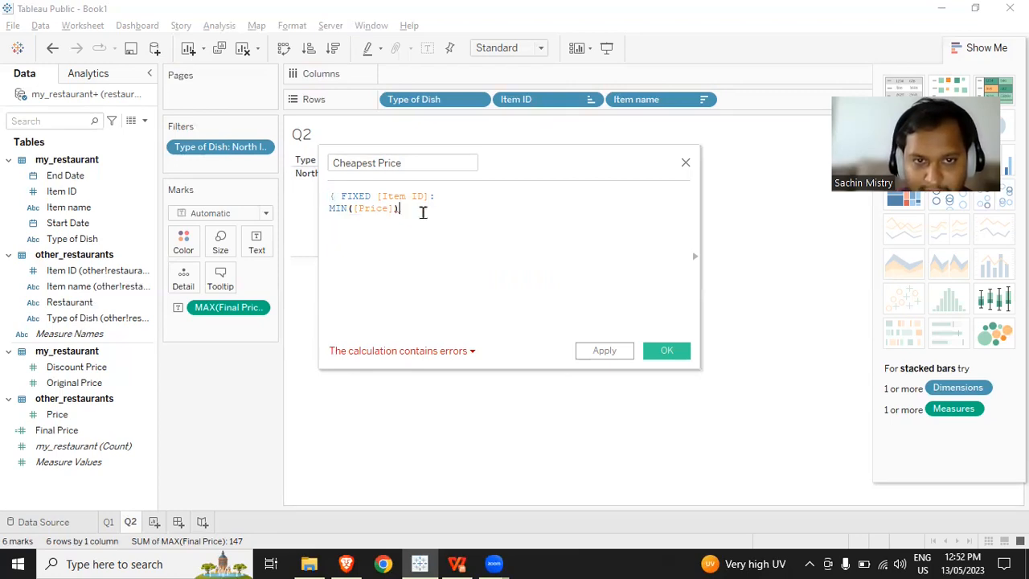
pyautogui.write('}')
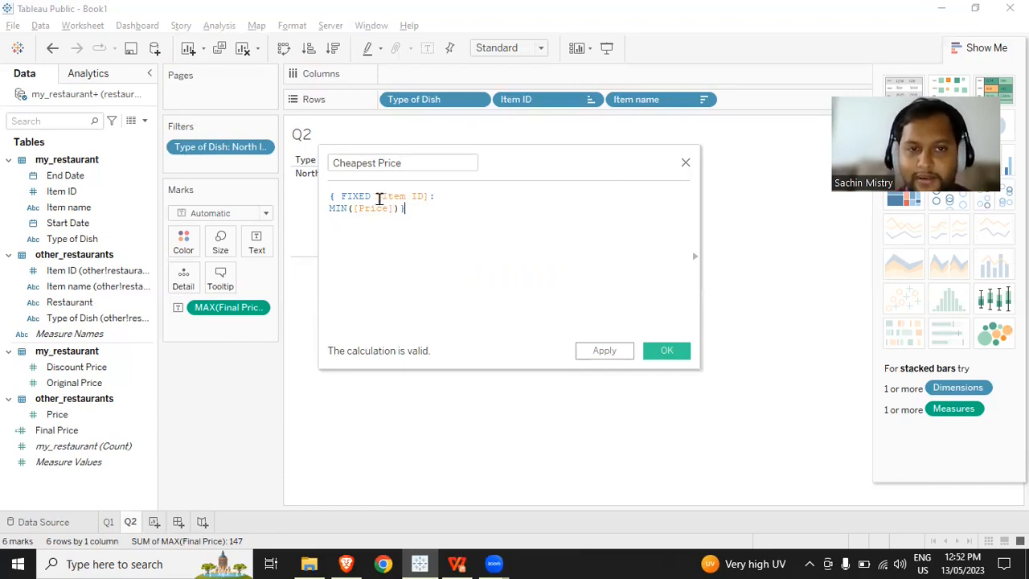
pyautogui.moveTo(377, 199); pyautogui.dragTo(430, 194)
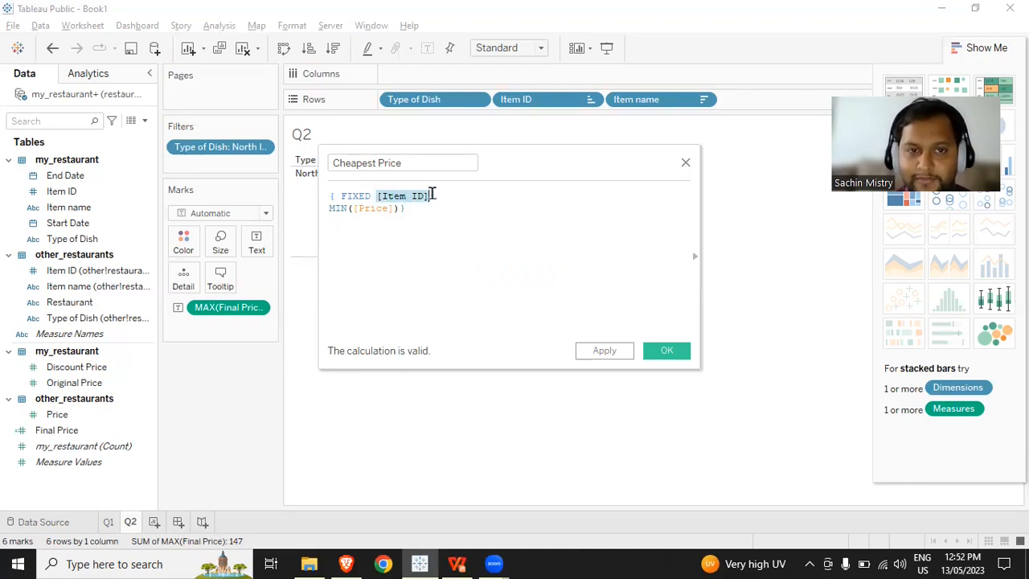
pyautogui.click(432, 193)
pyautogui.moveTo(432, 194); pyautogui.dragTo(375, 197)
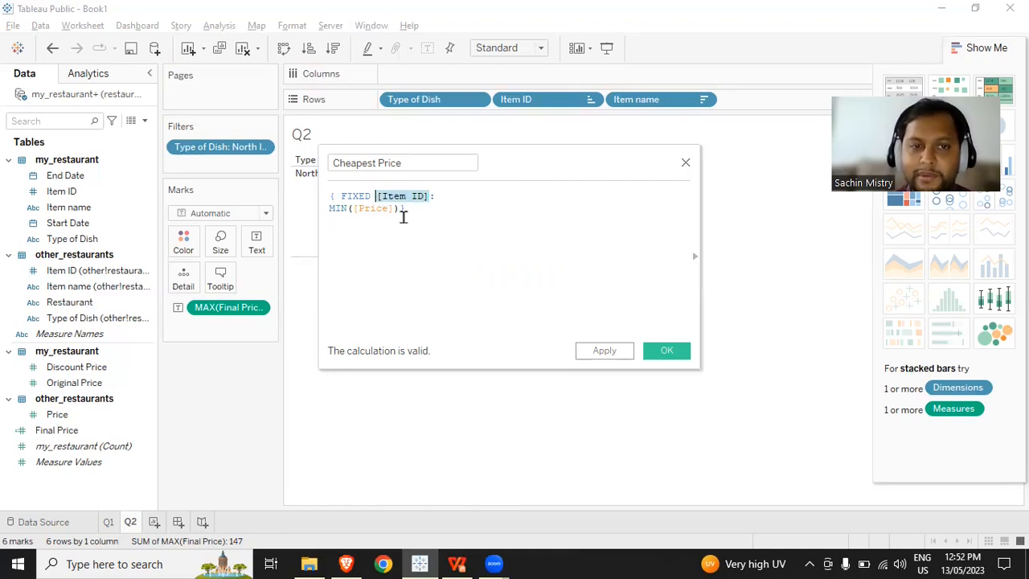
pyautogui.click(404, 215)
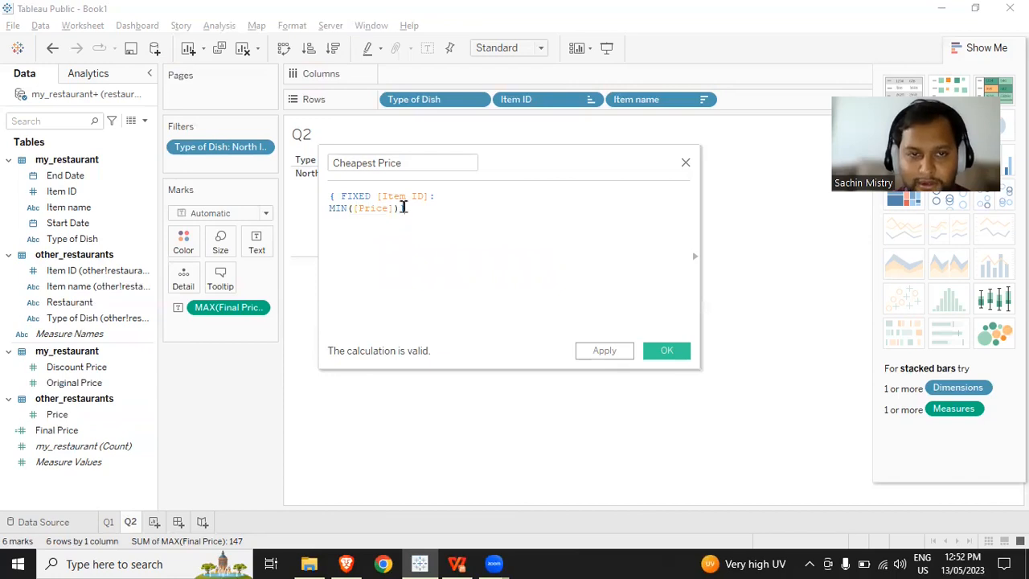
pyautogui.click(341, 209)
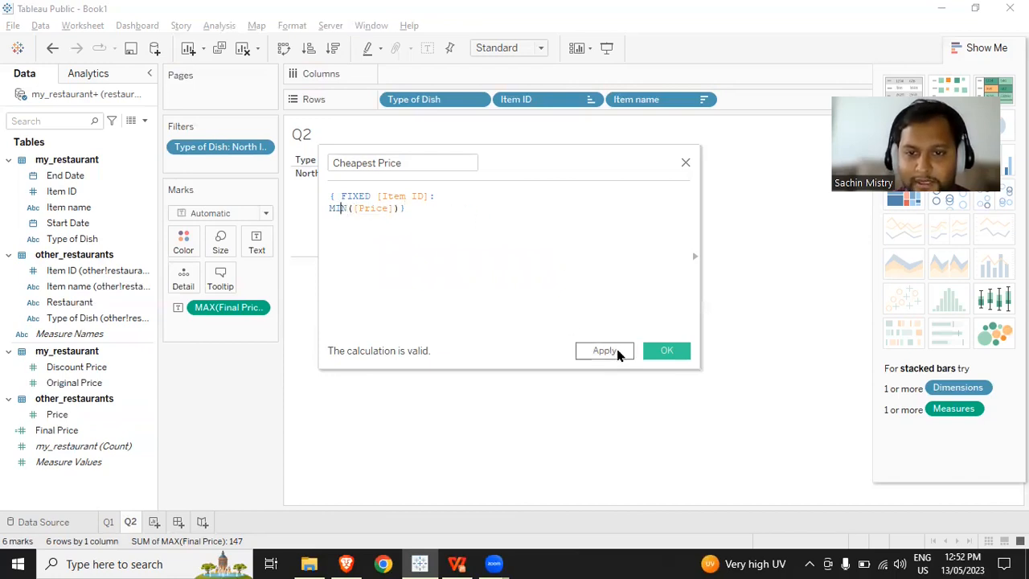
pyautogui.click(665, 351)
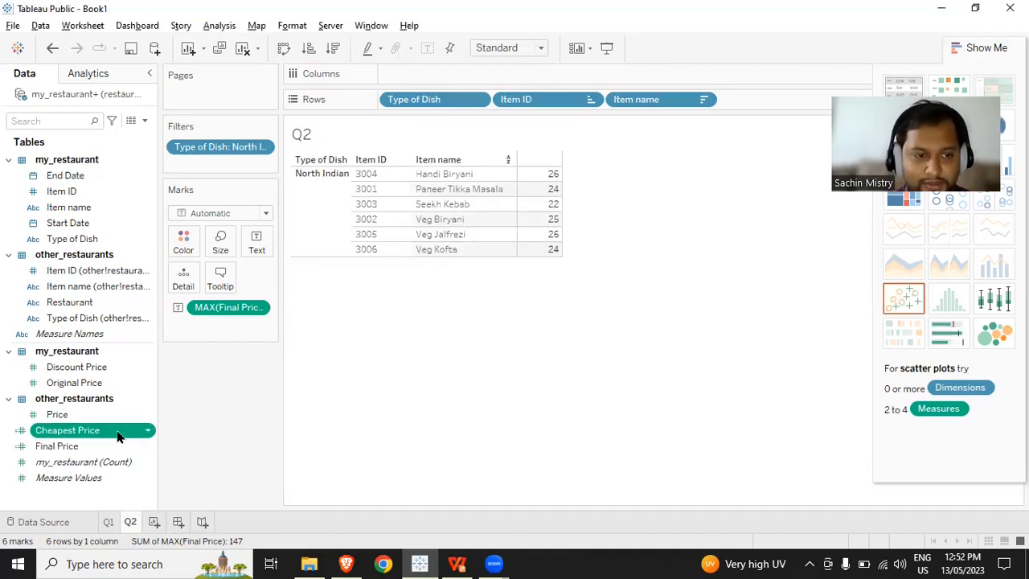
# - Add Cheapest Price to the table as its own value column beside Final Price and widen the value columns
pyautogui.moveTo(121, 430); pyautogui.dragTo(262, 241)
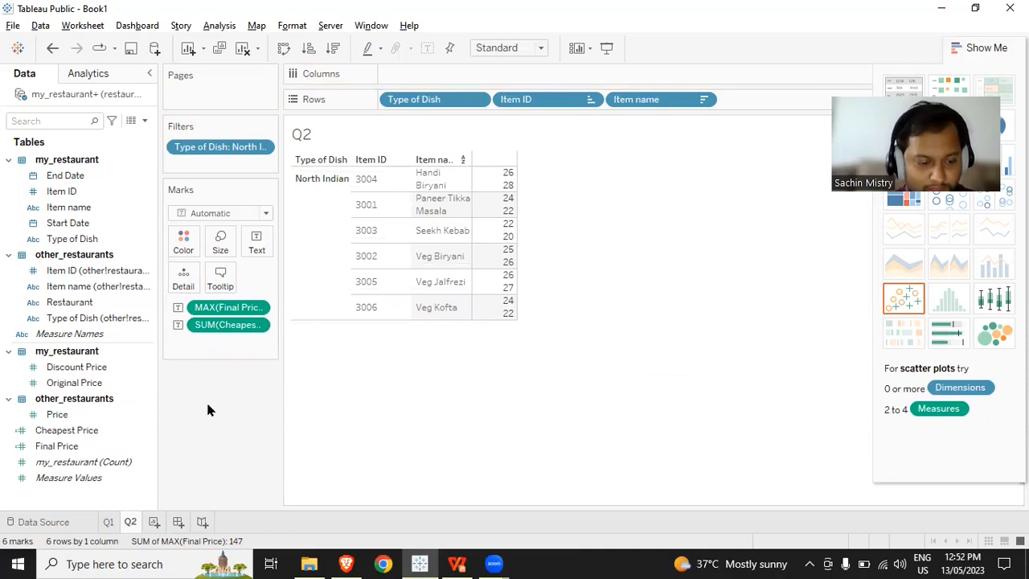
pyautogui.hotkey('ctrl', 'z')
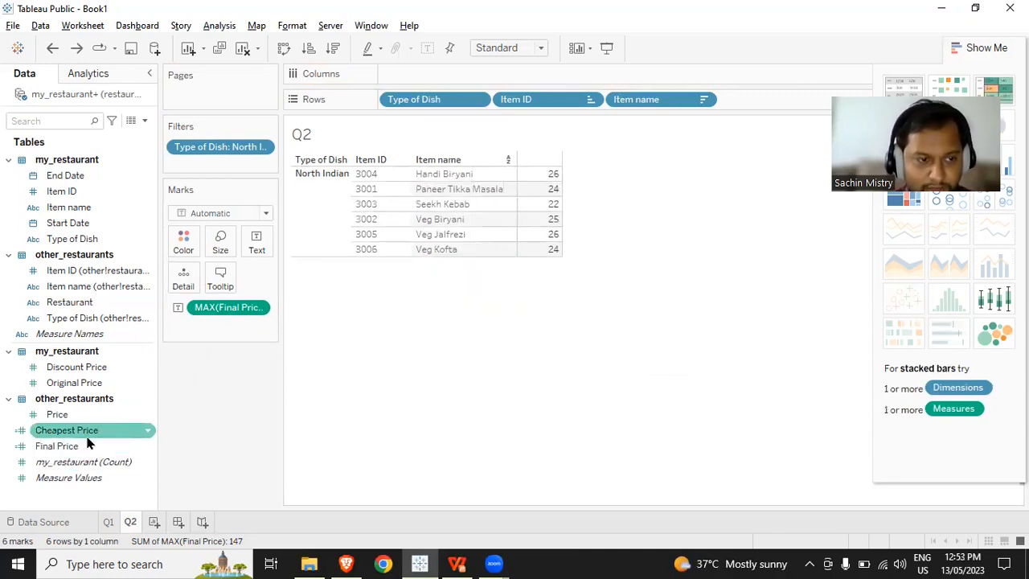
pyautogui.keyDown('ctrl'); pyautogui.click(83, 431); pyautogui.keyUp('ctrl')
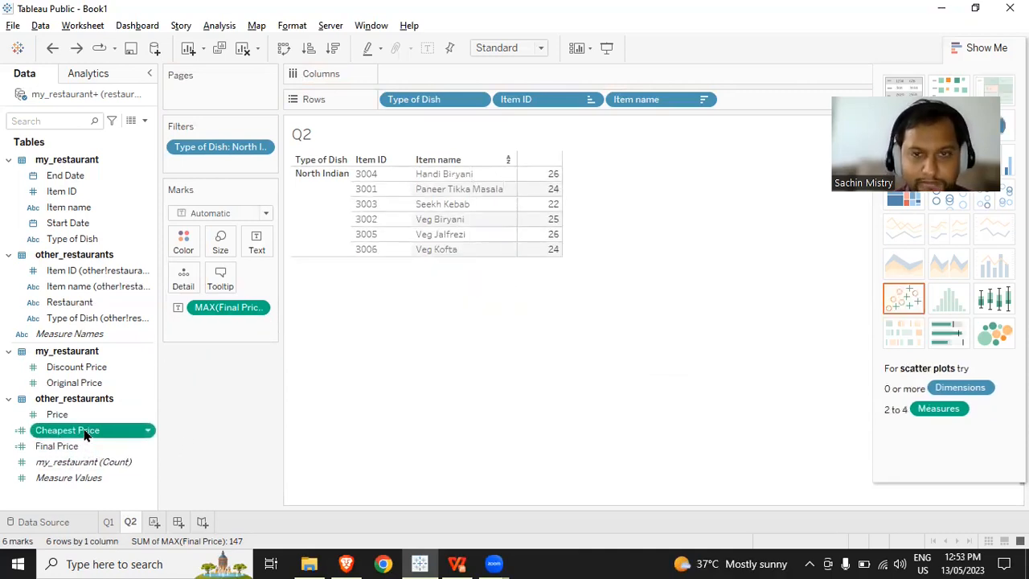
pyautogui.moveTo(83, 430); pyautogui.dragTo(302, 376)
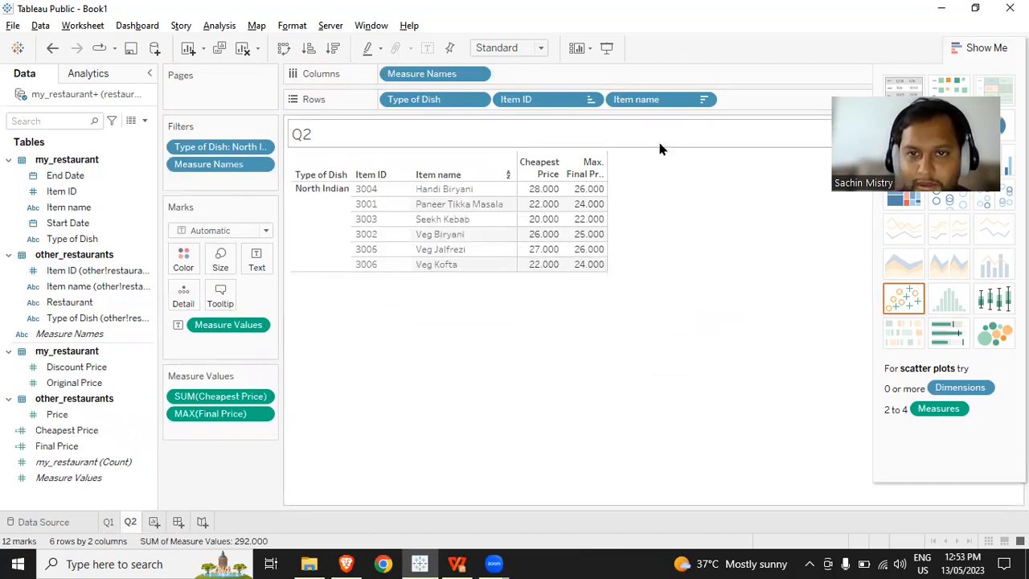
pyautogui.moveTo(605, 184); pyautogui.dragTo(722, 181)
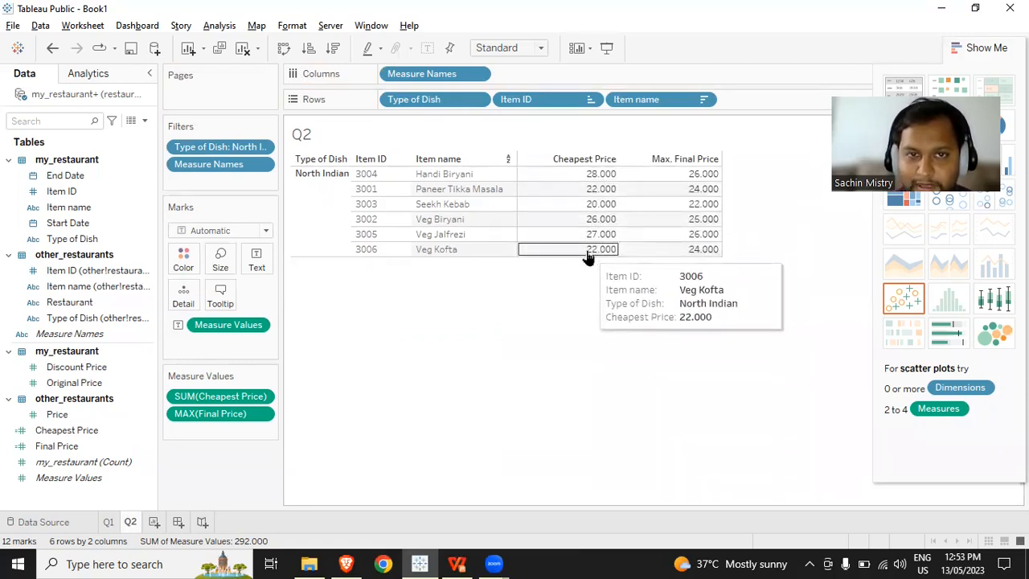
# - Change the Type of Dish filter to keep only Chinese instead of North Indian
pyautogui.click(262, 146)
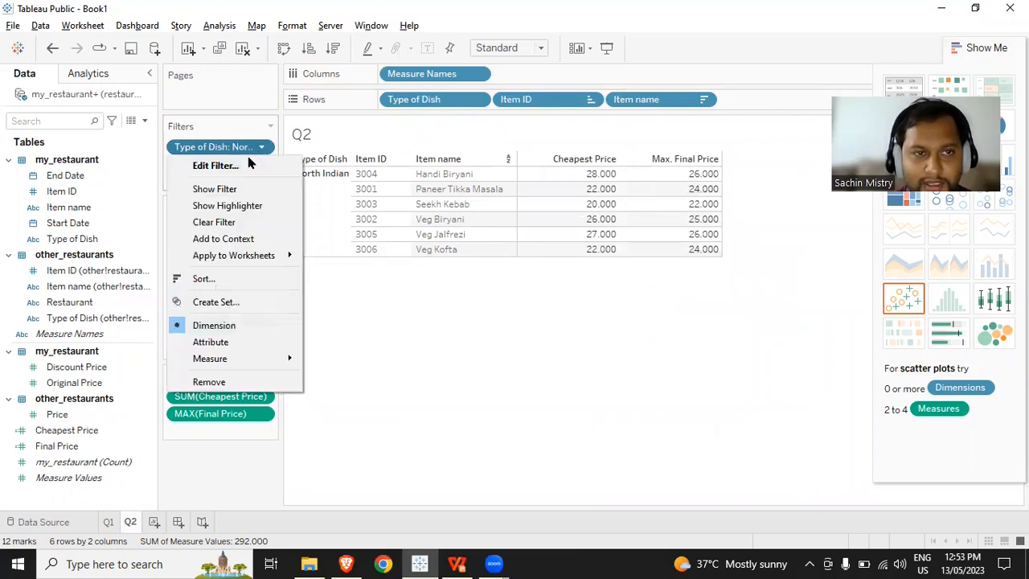
pyautogui.click(241, 167)
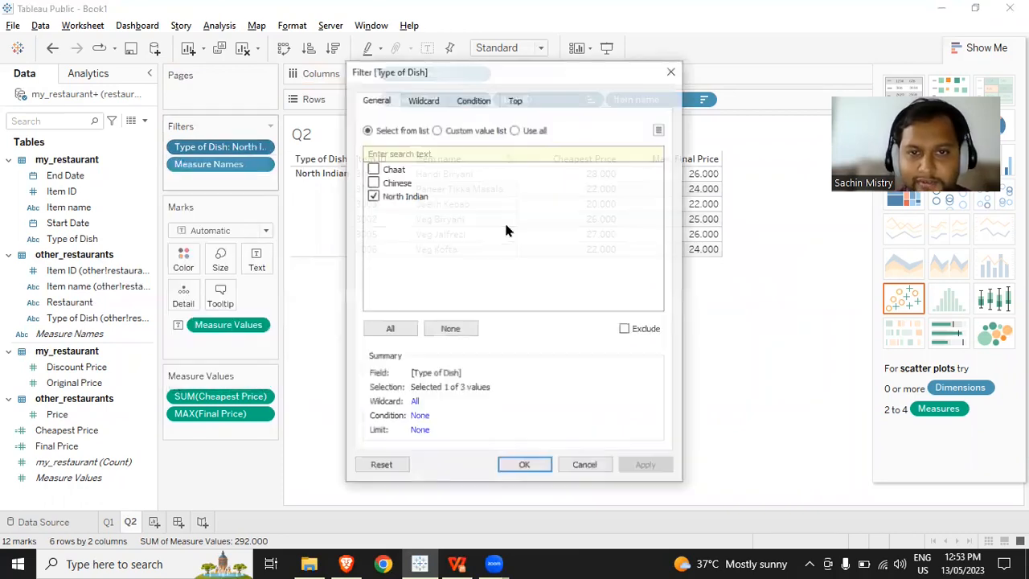
pyautogui.click(372, 183)
pyautogui.click(372, 196)
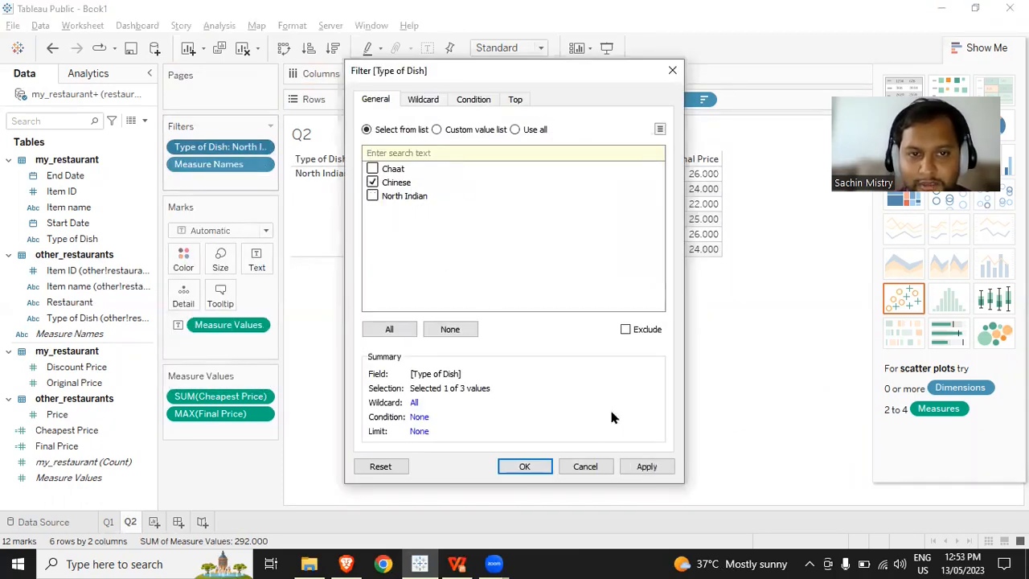
pyautogui.click(525, 466)
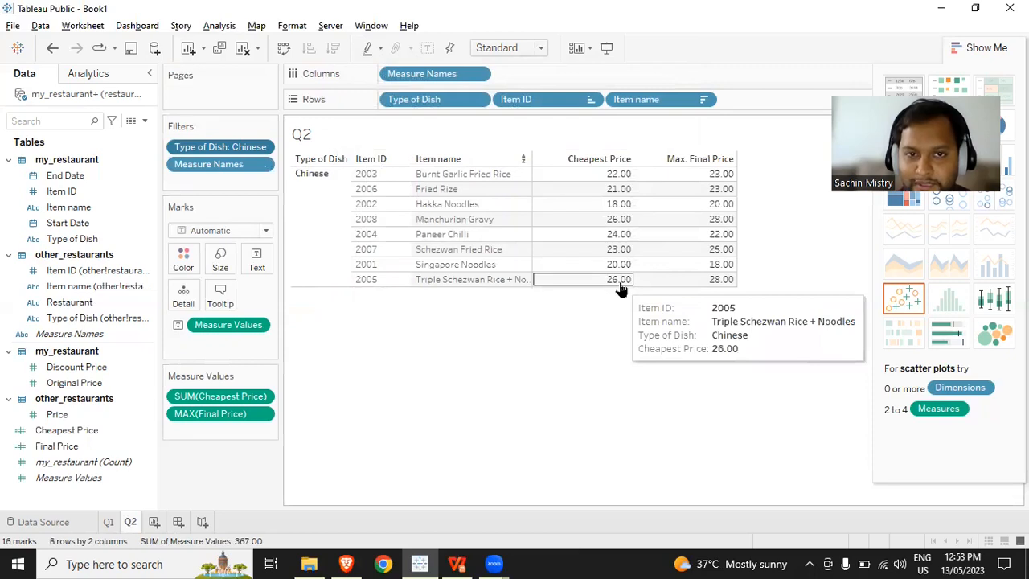
# - View the full underlying data of Burnt Garlic Fried Rice's Cheapest Price value and look through its price fields
pyautogui.click(486, 179)
pyautogui.click(486, 178)
pyautogui.rightClick(572, 178)
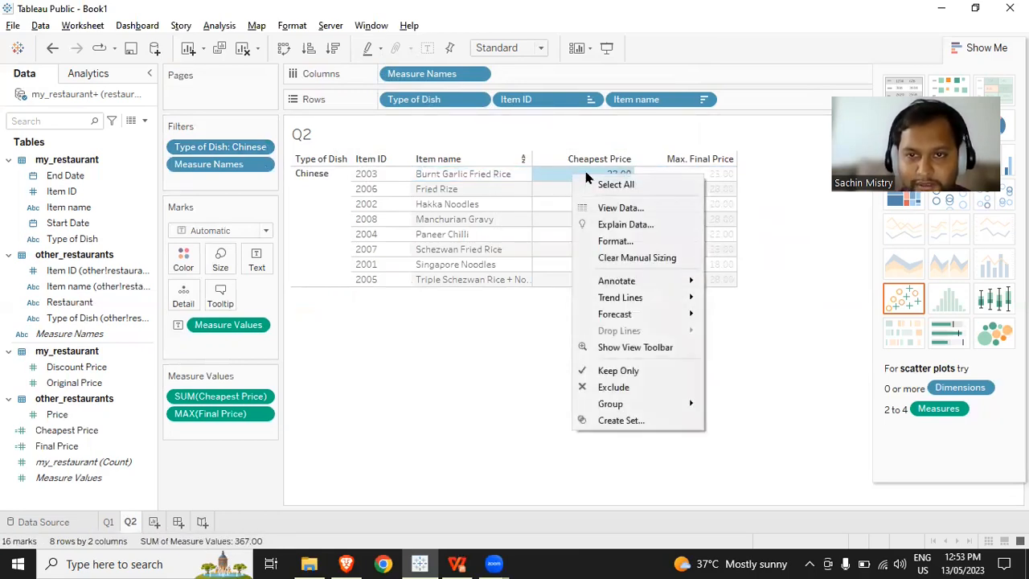
pyautogui.click(632, 214)
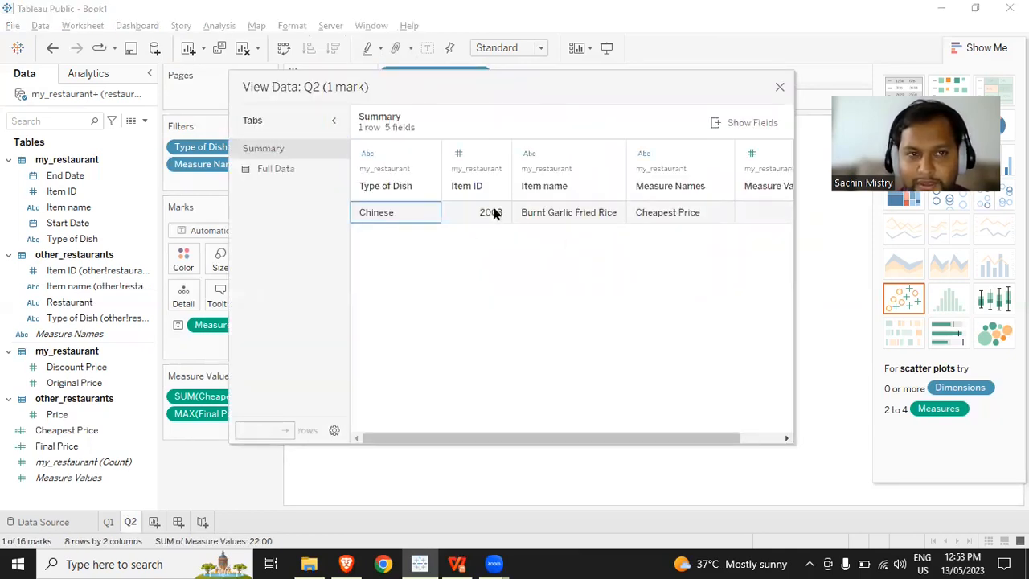
pyautogui.click(278, 170)
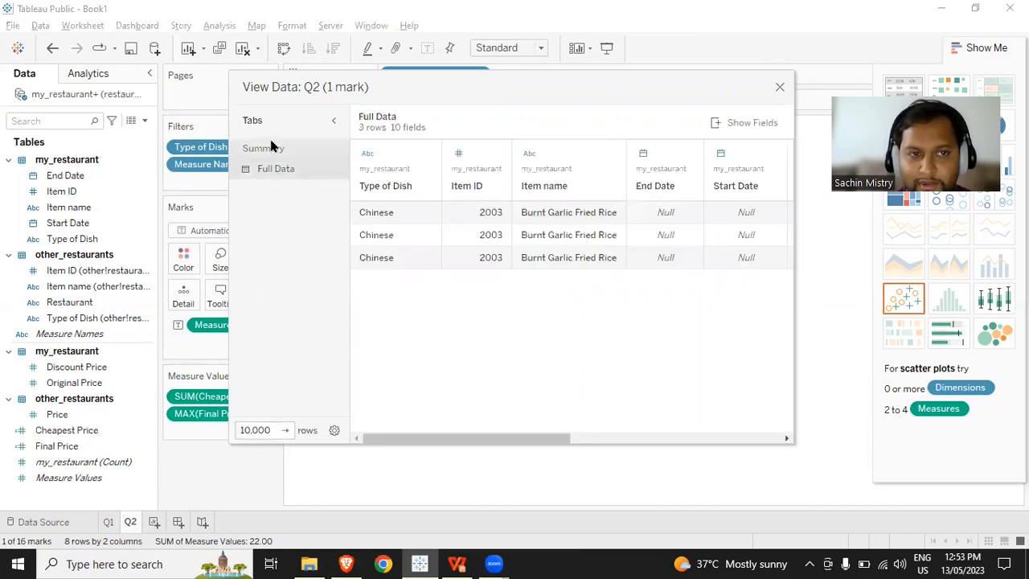
pyautogui.click(273, 148)
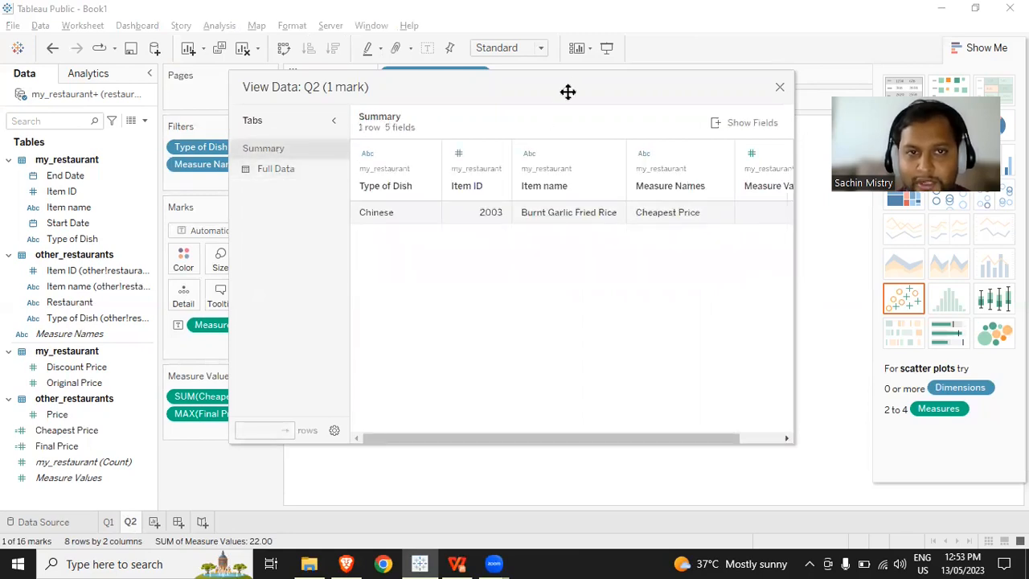
pyautogui.moveTo(568, 92); pyautogui.dragTo(607, 74)
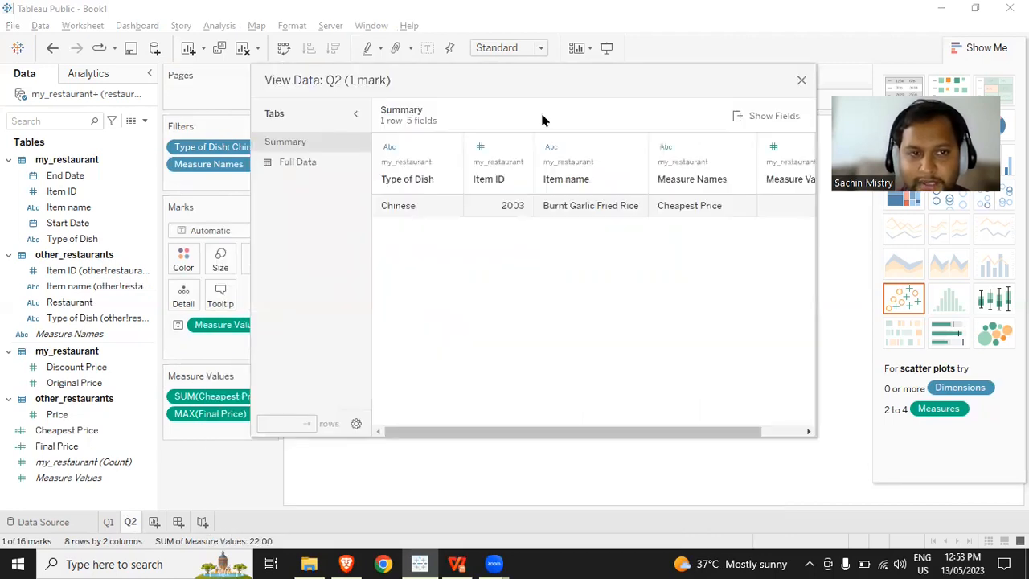
pyautogui.click(294, 164)
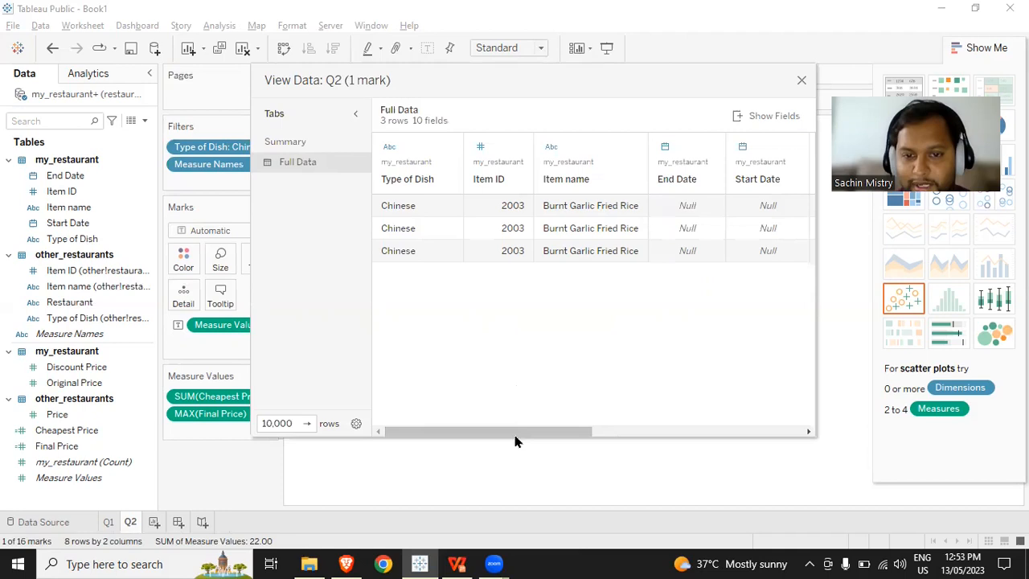
pyautogui.moveTo(515, 434); pyautogui.dragTo(788, 420)
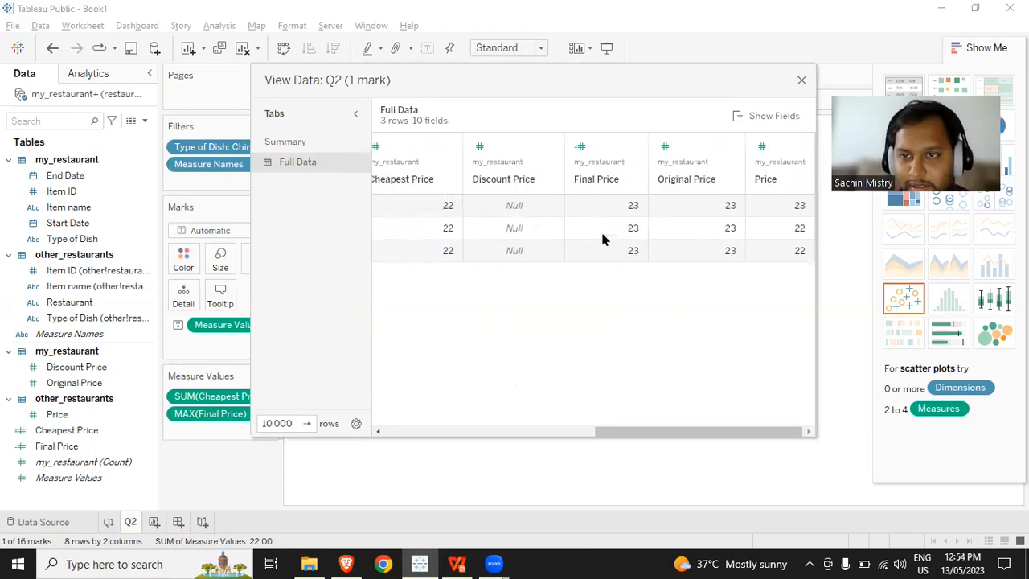
# - Show the Restaurant field in the underlying data, compare each restaurant's Price with the Cheapest Price, and close the data view
pyautogui.click(736, 116)
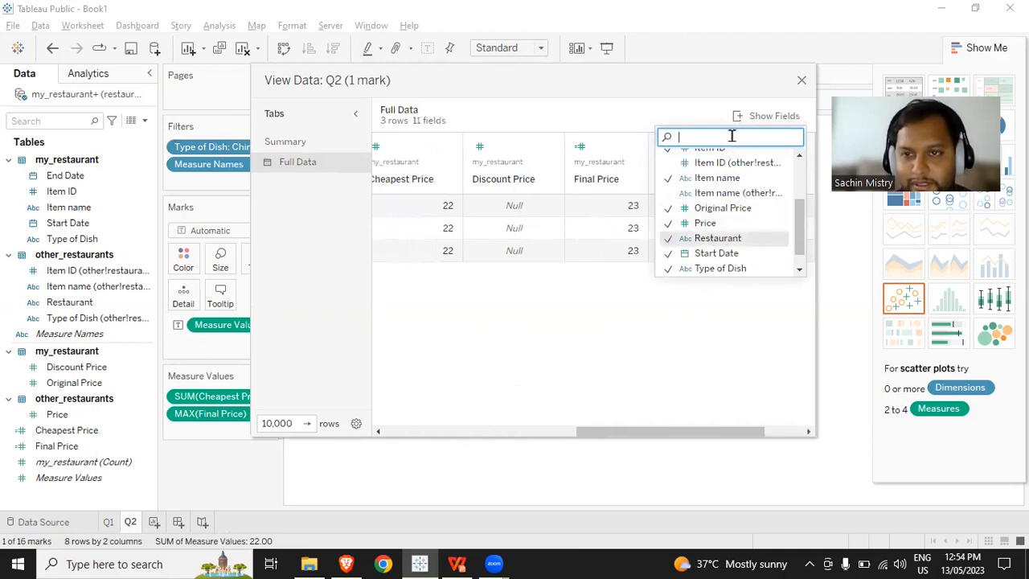
pyautogui.click(701, 389)
pyautogui.moveTo(696, 437); pyautogui.dragTo(777, 434)
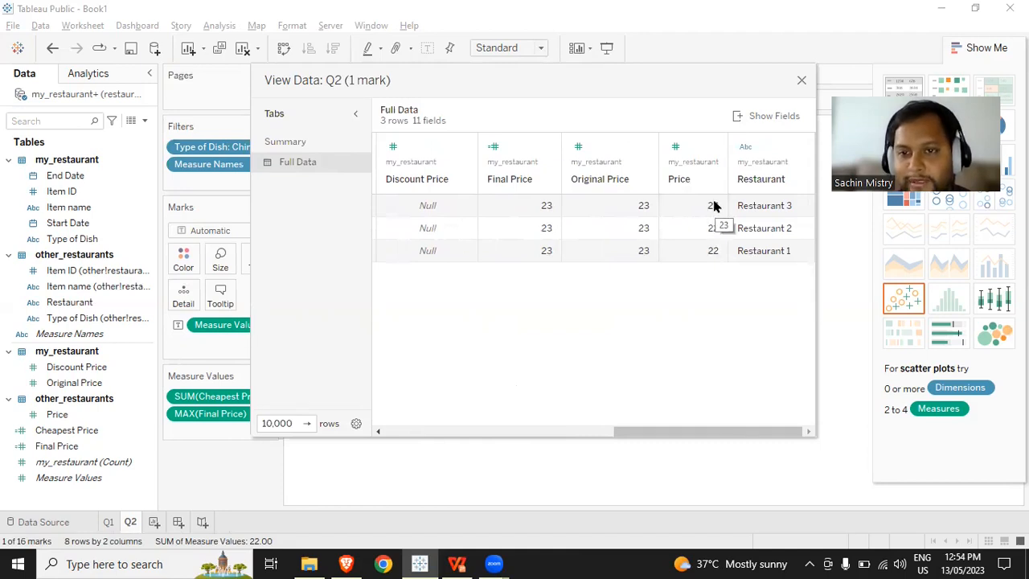
pyautogui.moveTo(714, 432); pyautogui.dragTo(647, 432)
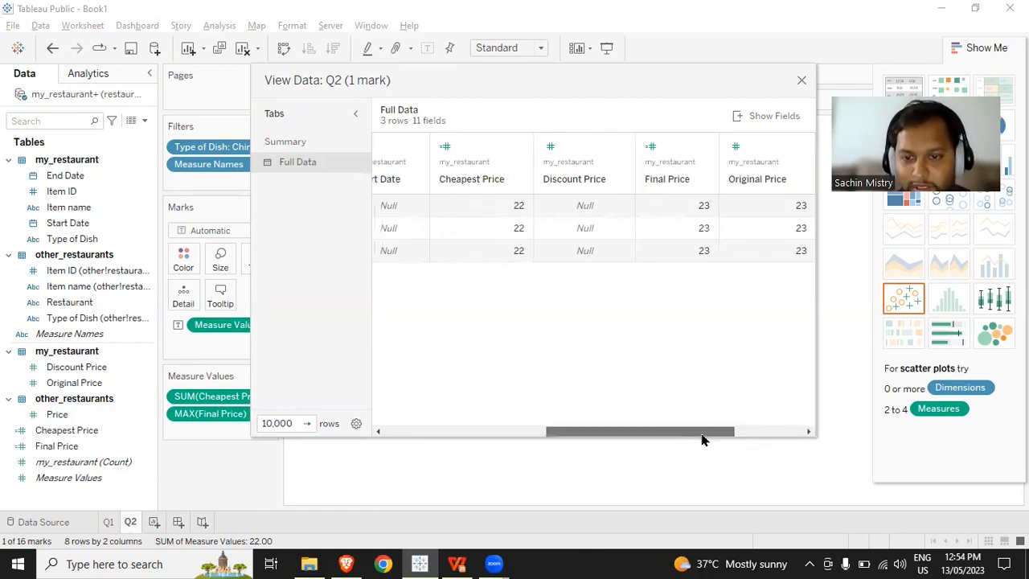
pyautogui.moveTo(702, 440); pyautogui.dragTo(764, 427)
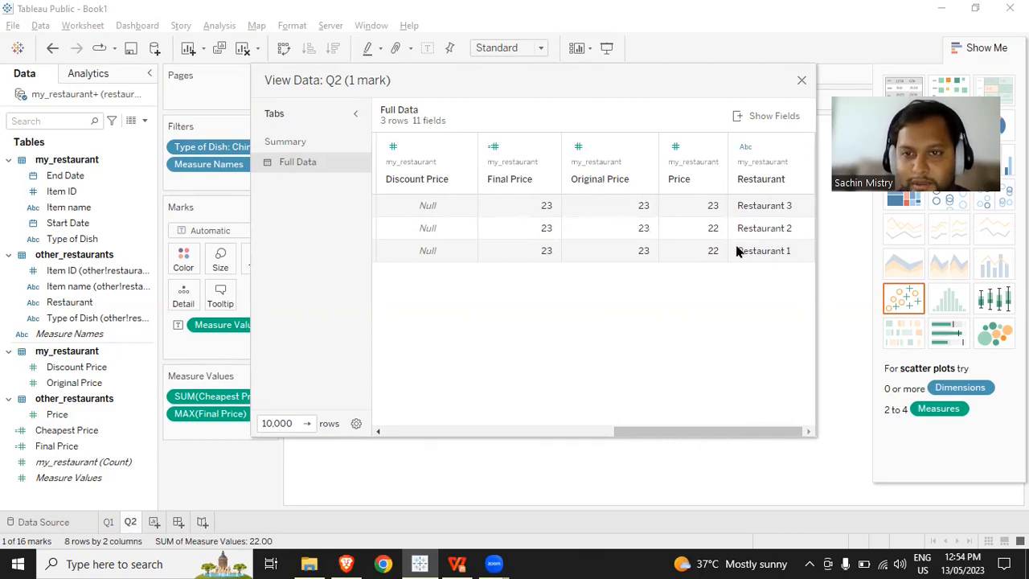
pyautogui.click(802, 80)
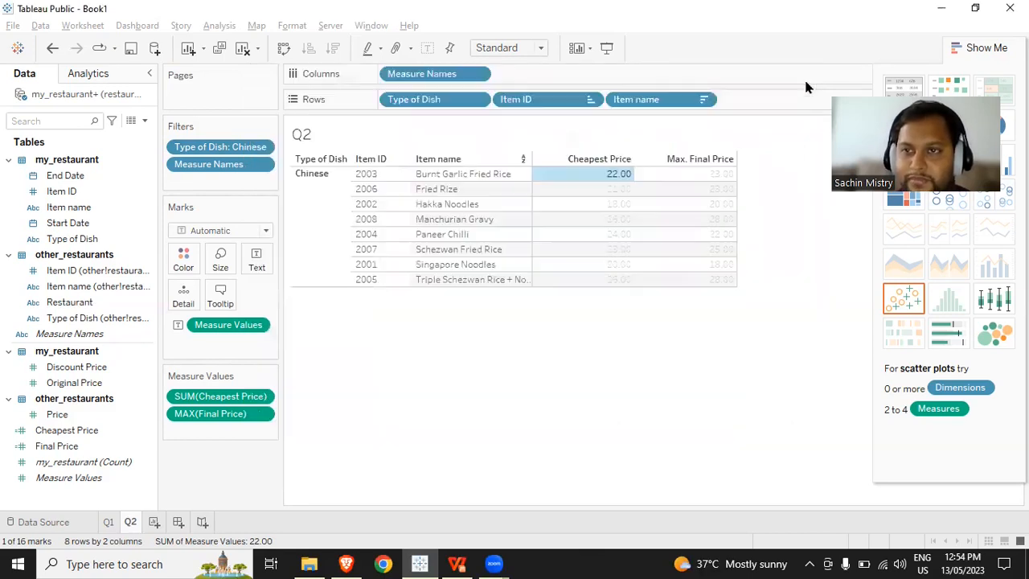
# - Create a new calculated field named Cheapest Restaurant
pyautogui.click(144, 120)
pyautogui.click(133, 138)
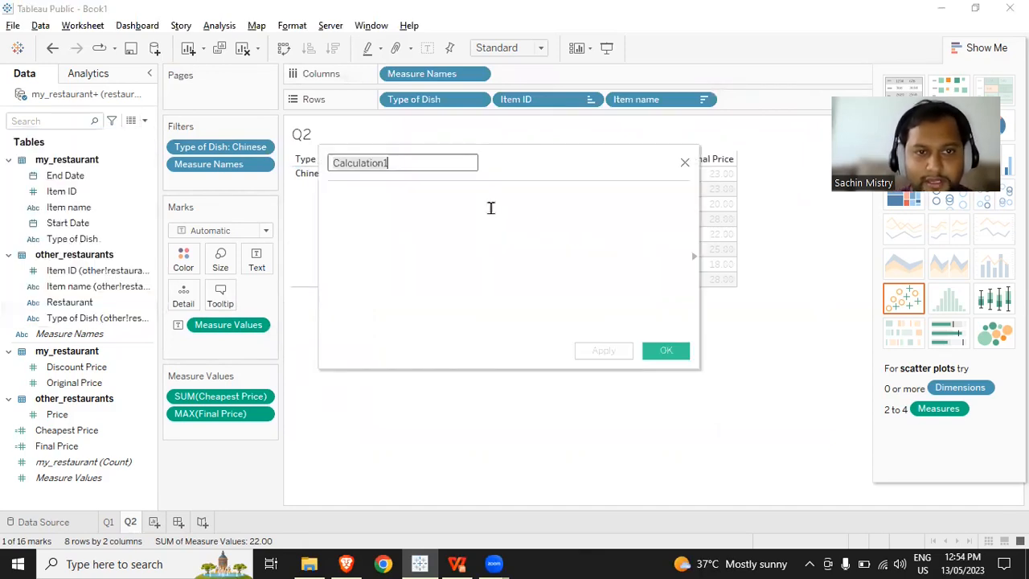
pyautogui.write('Ch')
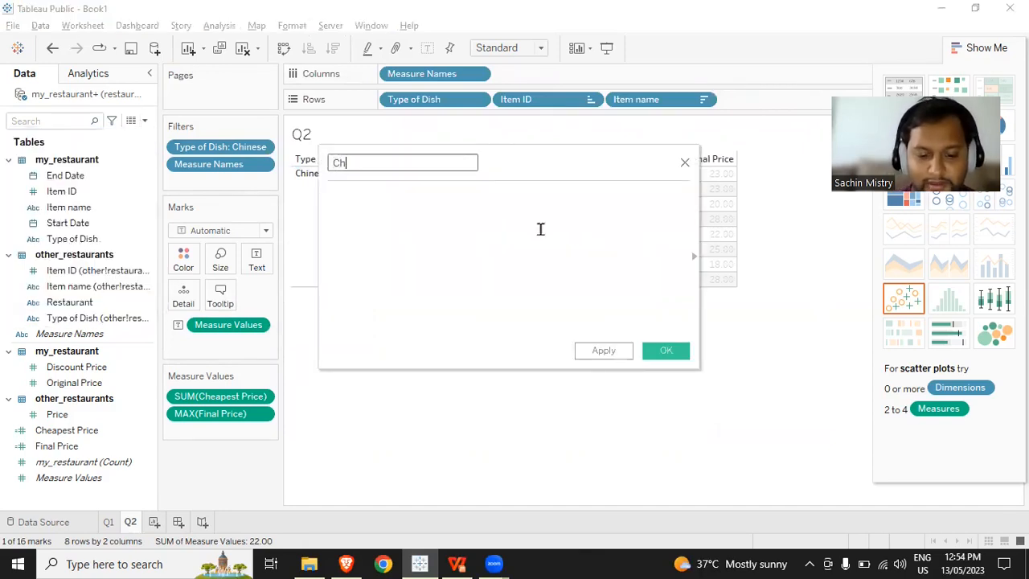
pyautogui.write('eapest R')
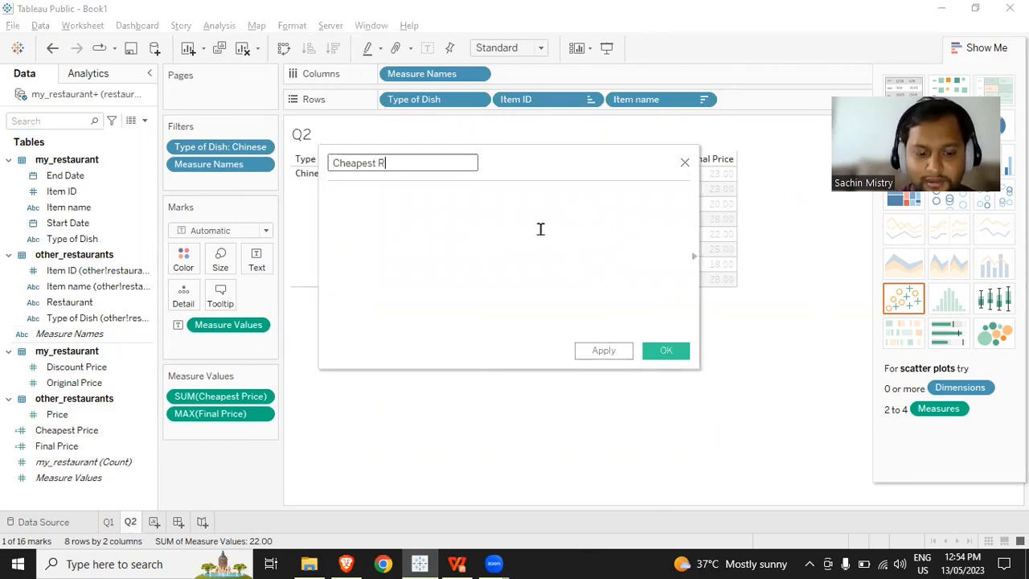
pyautogui.write('estaura')
pyautogui.press('BackSpace')
pyautogui.press('BackSpace')
pyautogui.write('aurant')
pyautogui.click(540, 229)
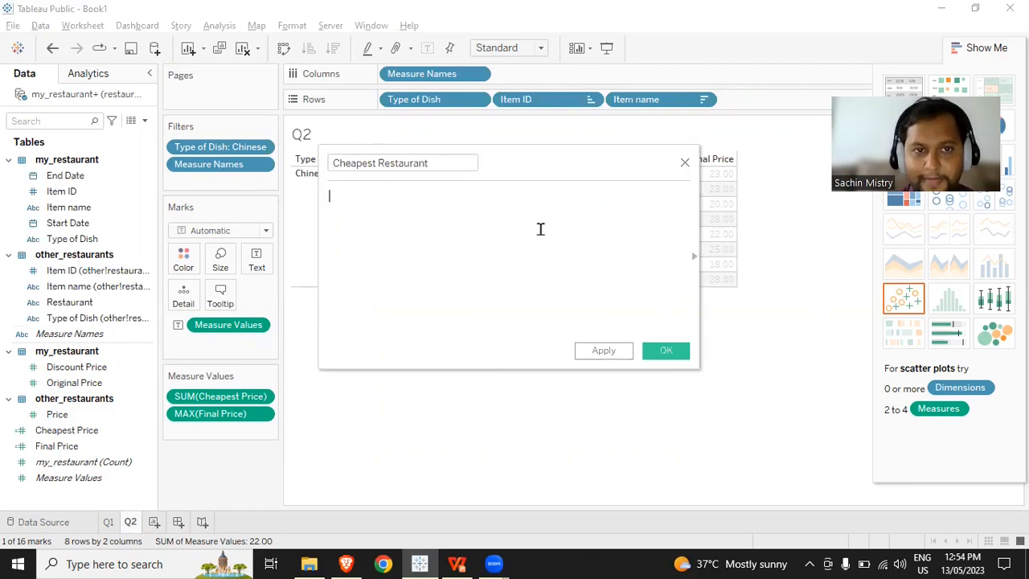
# - Begin the Cheapest Restaurant formula with the condition IF [Cheapest Price] = [Price]
pyautogui.write('IF ')
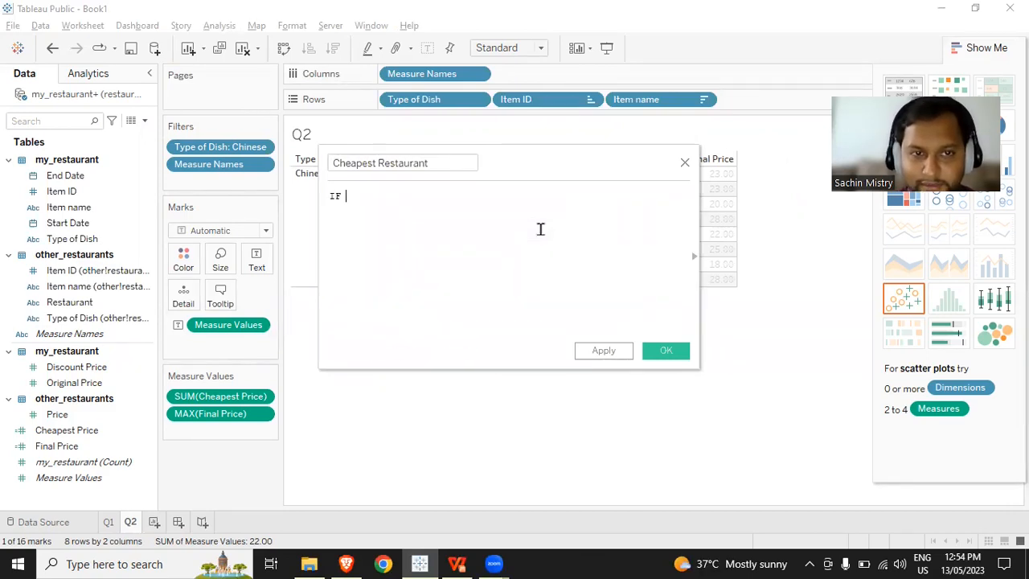
pyautogui.write('[Chea')
pyautogui.press('Return')
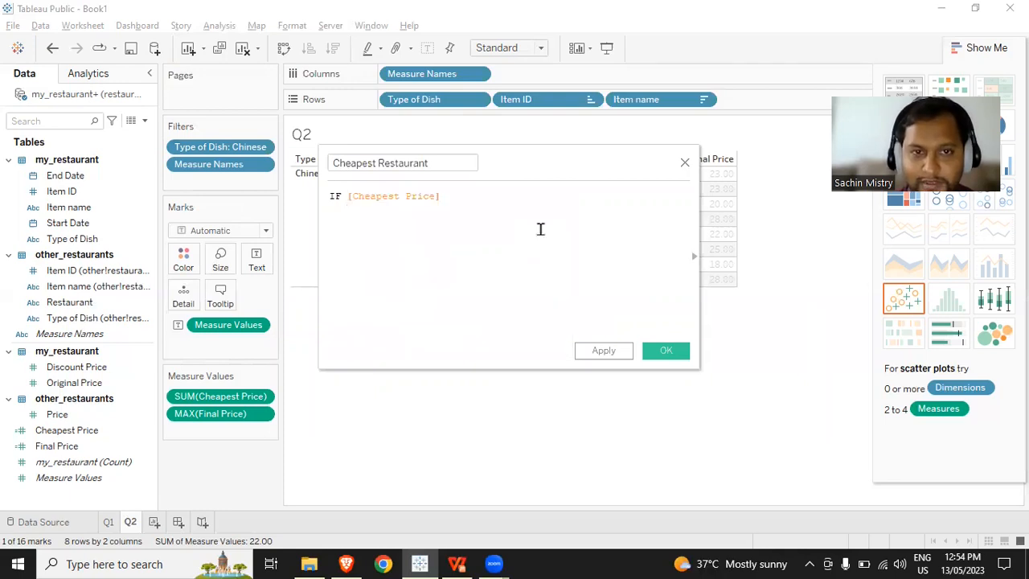
pyautogui.write('= pri')
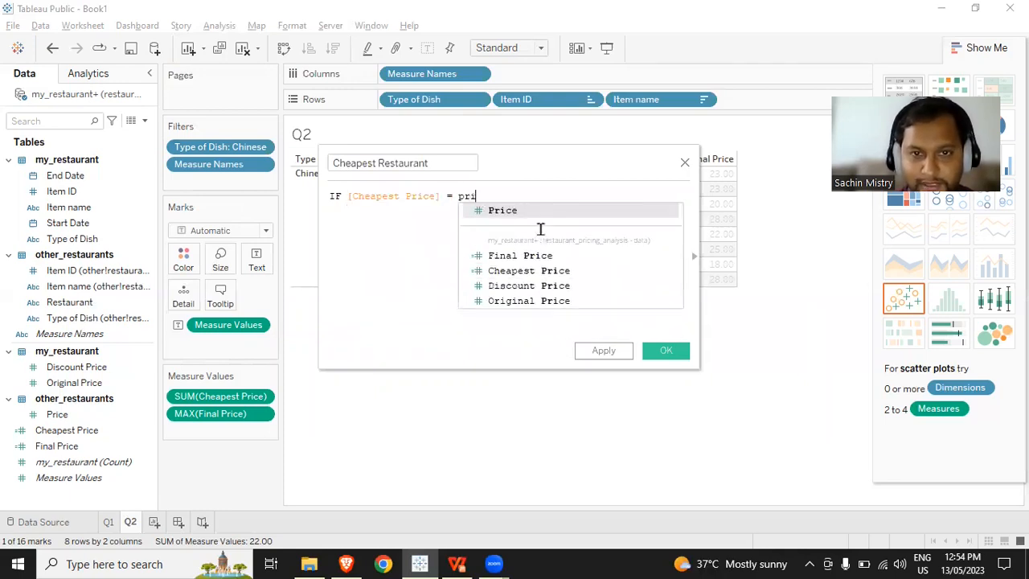
pyautogui.press('Return')
pyautogui.press('Return')
# - Complete the IF statement with THEN [Restaurant] on the second line and END on the third
pyautogui.write('THEN ')
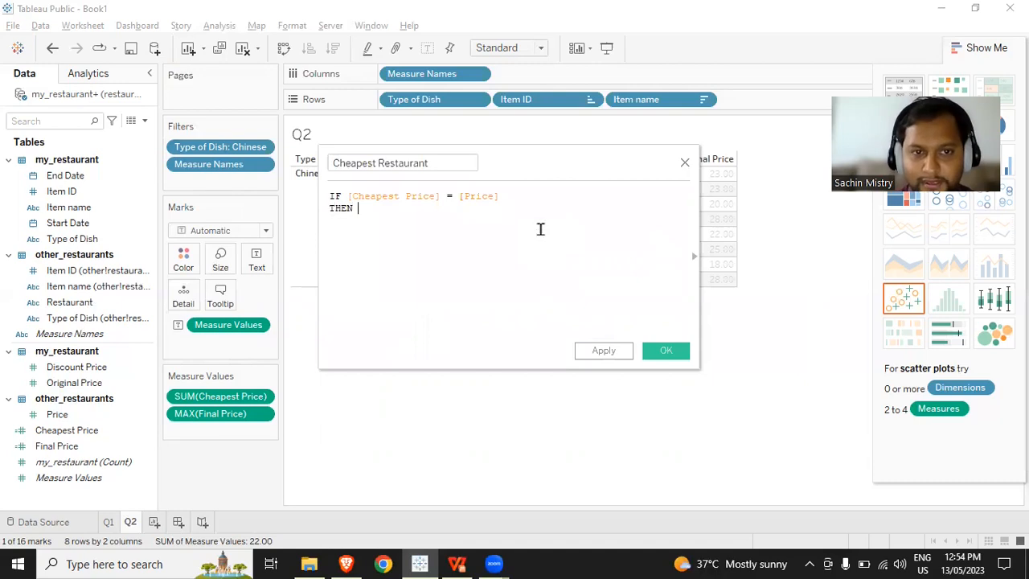
pyautogui.write('MAX')
pyautogui.press('BackSpace')
pyautogui.press('BackSpace')
pyautogui.press('BackSpace')
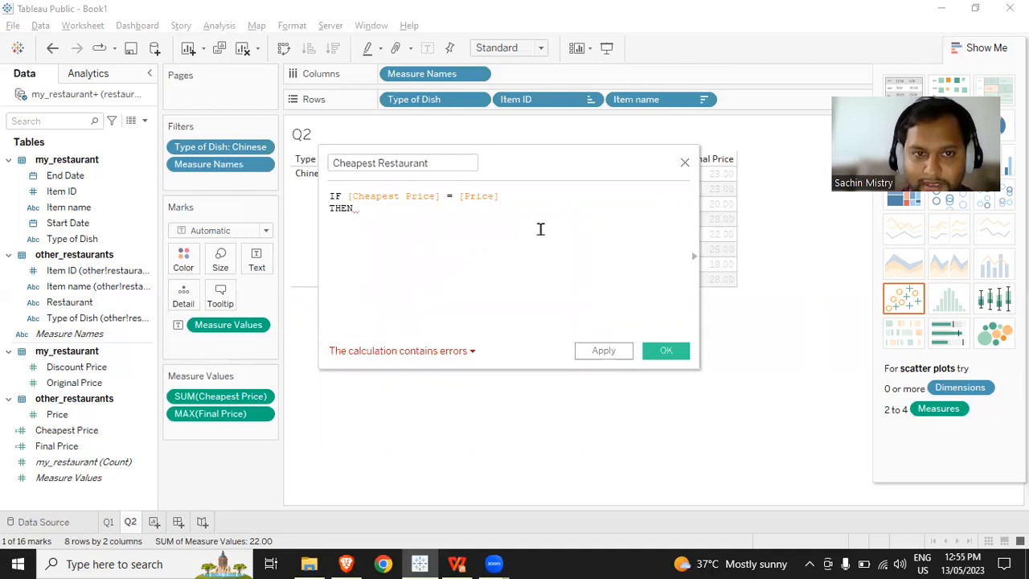
pyautogui.write('res')
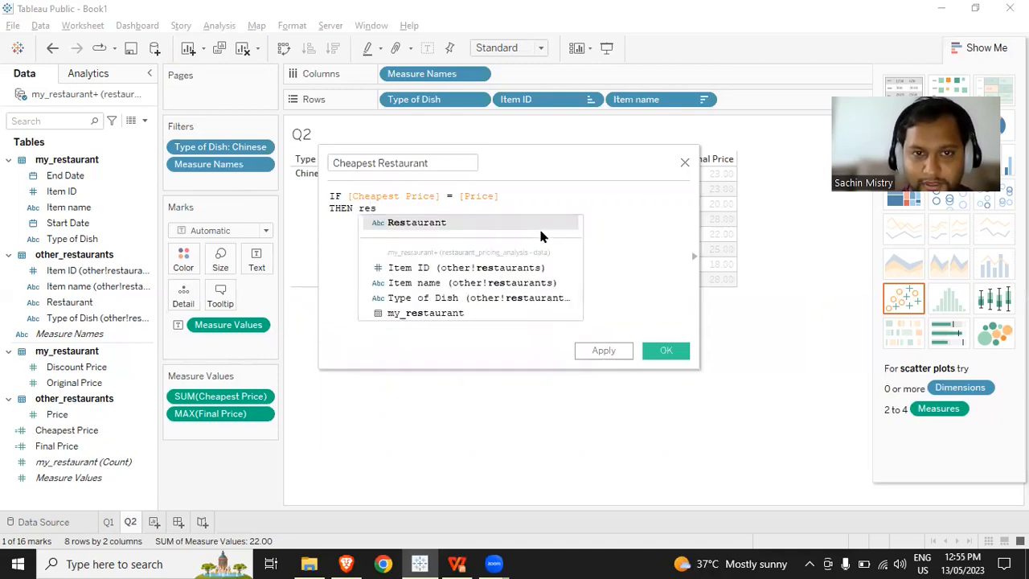
pyautogui.press('Return')
pyautogui.press('Return')
pyautogui.write('END')
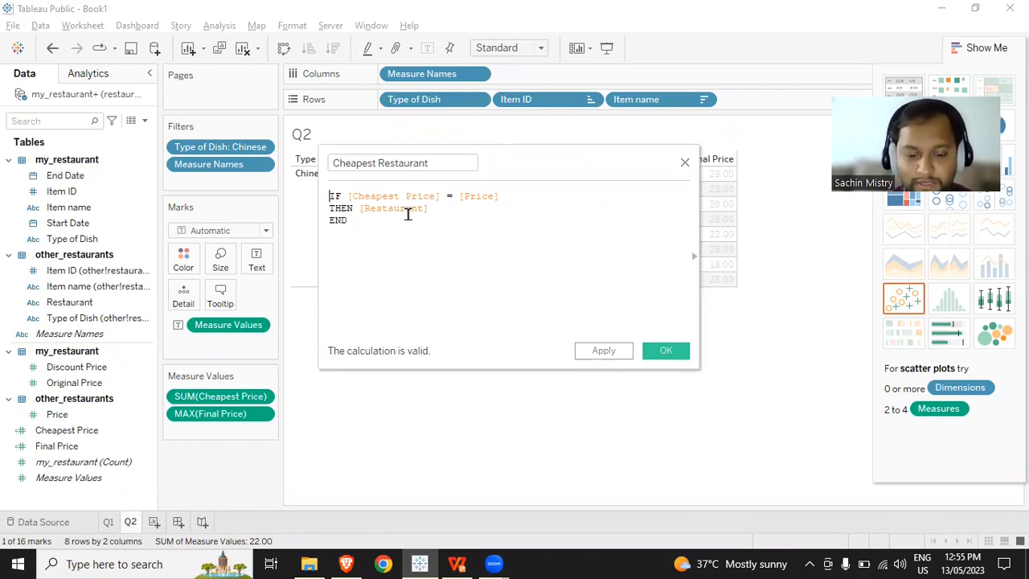
pyautogui.write('MAX')
# - Wrap the whole Cheapest Restaurant IF statement in MAX( )
pyautogui.press('Return')
pyautogui.press('Delete')
pyautogui.write('IF')
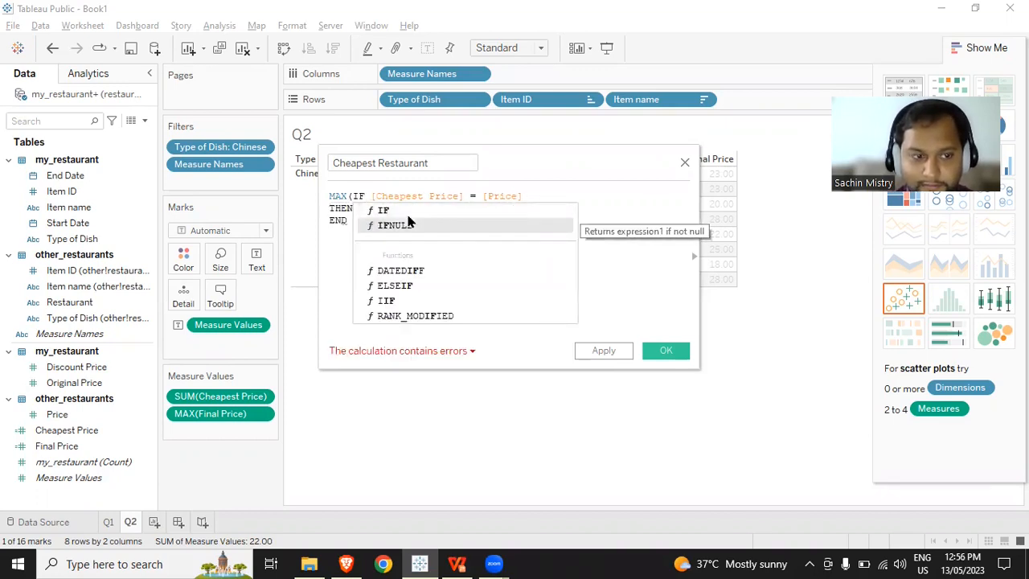
pyautogui.press('Escape')
pyautogui.press('Down')
pyautogui.press('Down')
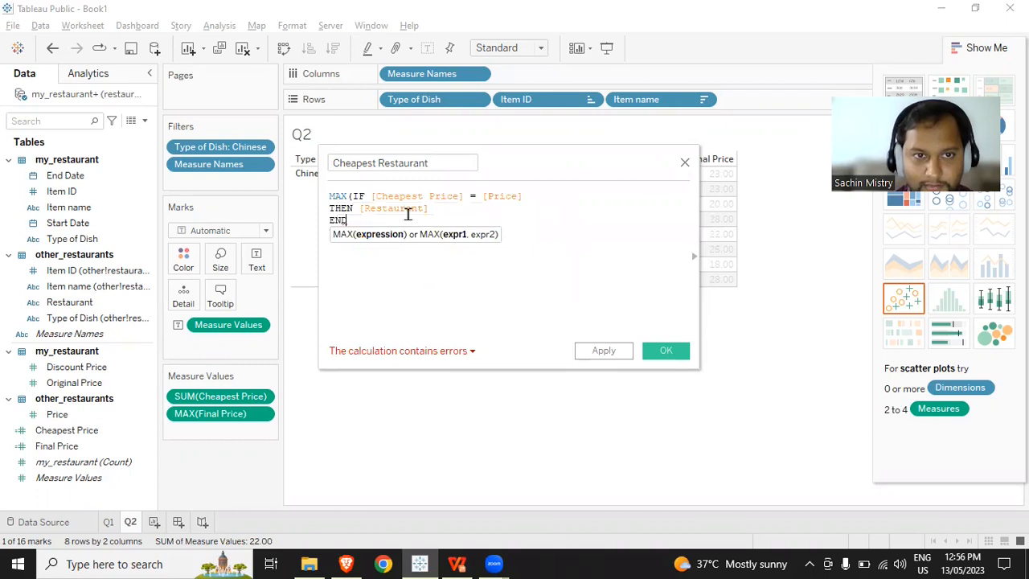
pyautogui.write(')')
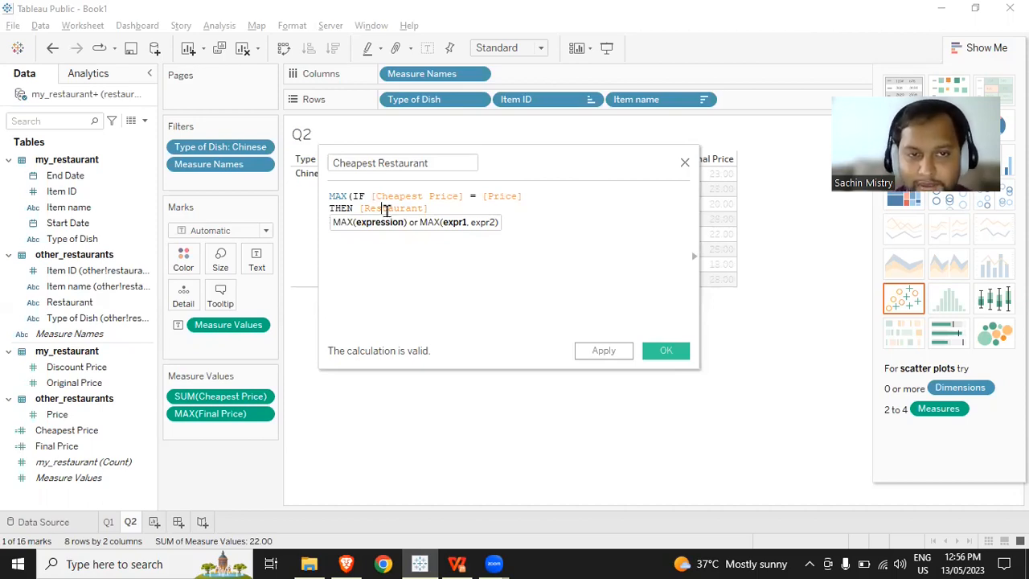
# - Save the Cheapest Restaurant field and add it to the table's rows after Item name
pyautogui.click(677, 353)
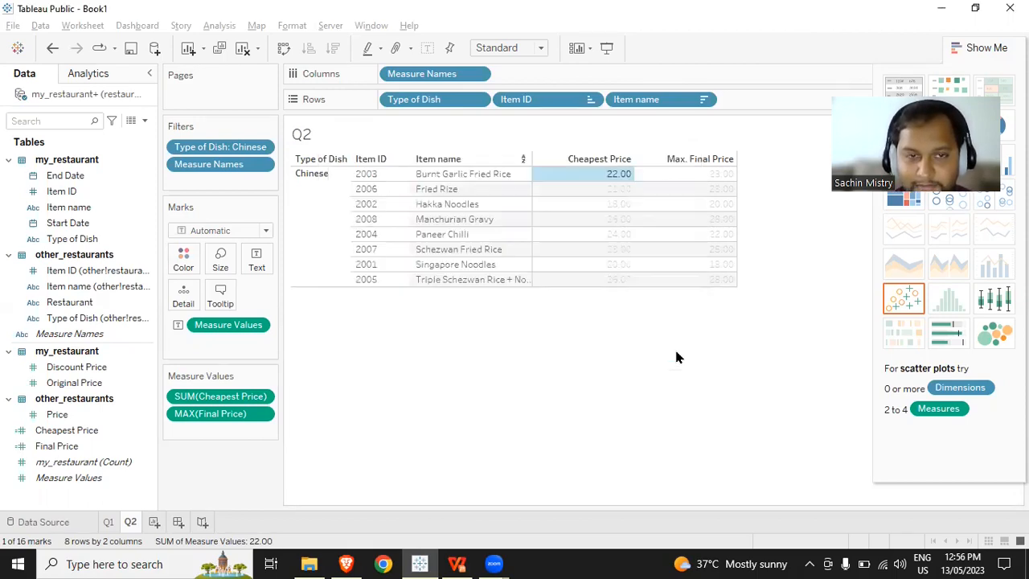
pyautogui.moveTo(105, 455); pyautogui.dragTo(802, 104)
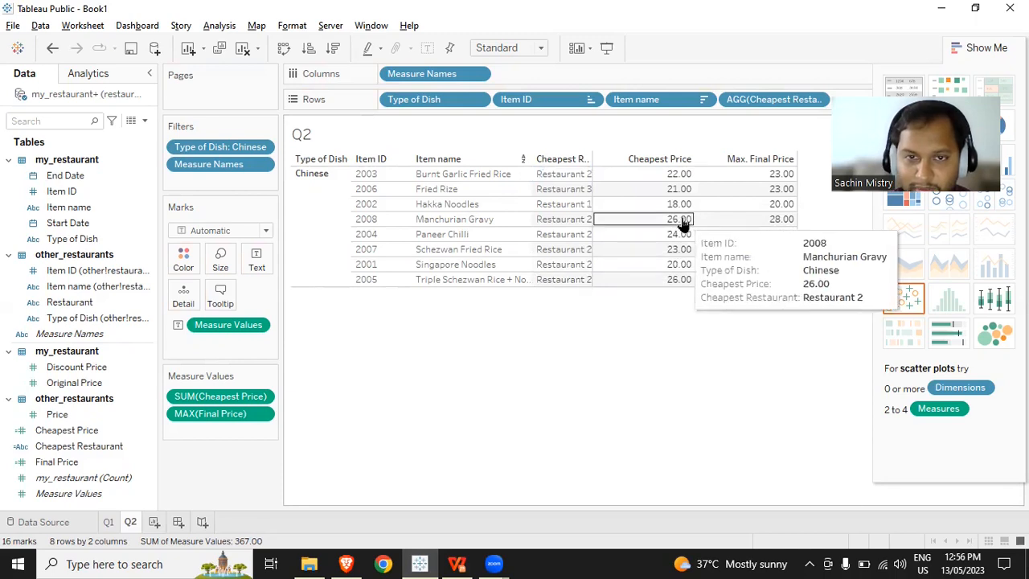
# - Create a new calculated field named Price tag
pyautogui.click(145, 120)
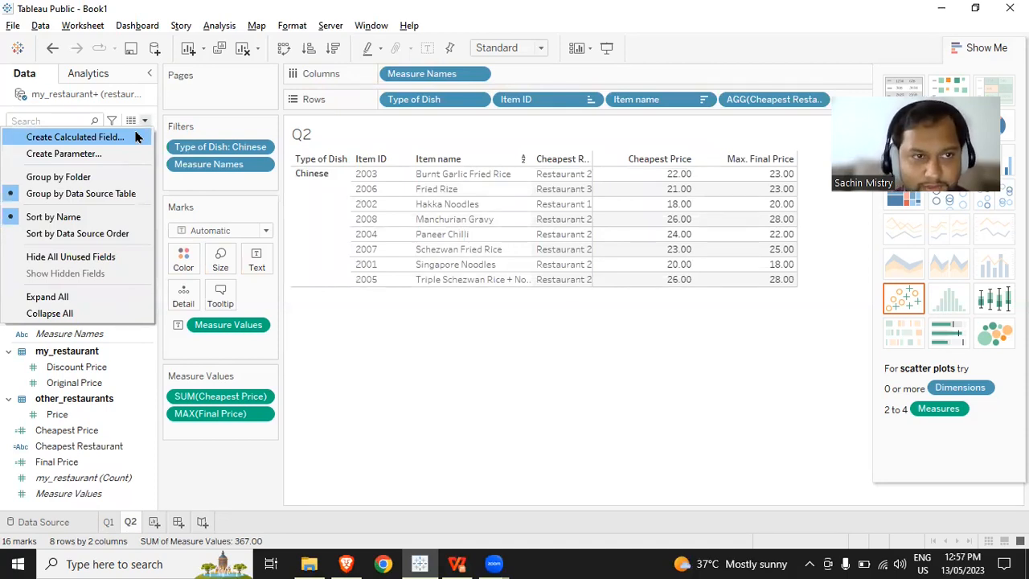
pyautogui.click(135, 138)
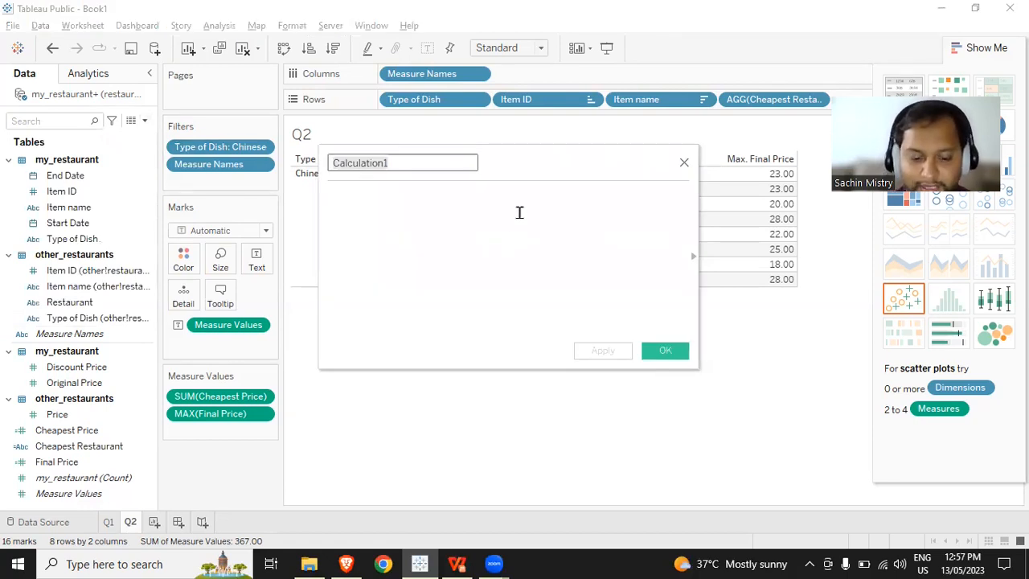
pyautogui.write('Price ')
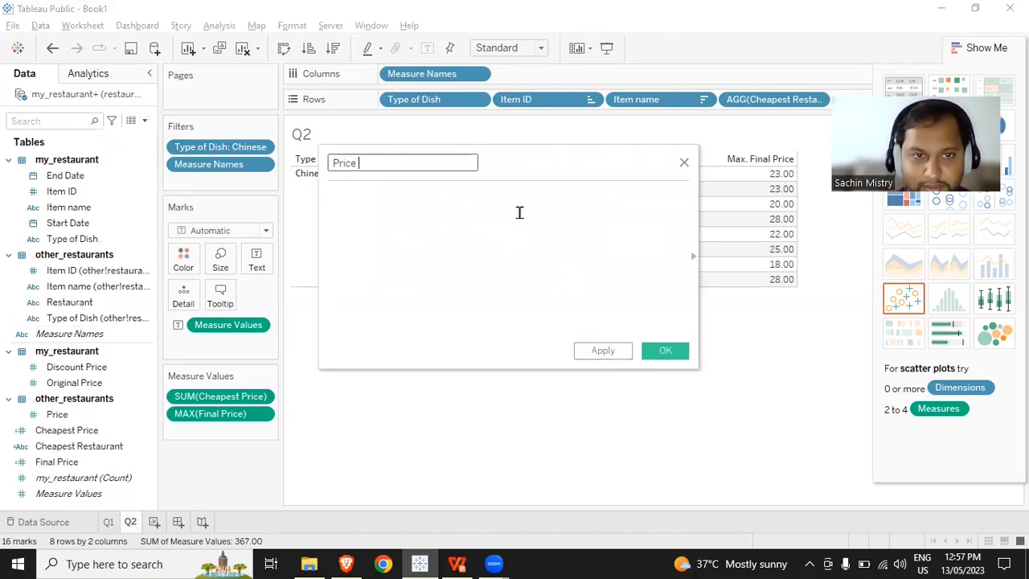
pyautogui.write('tag')
pyautogui.press('Tab')
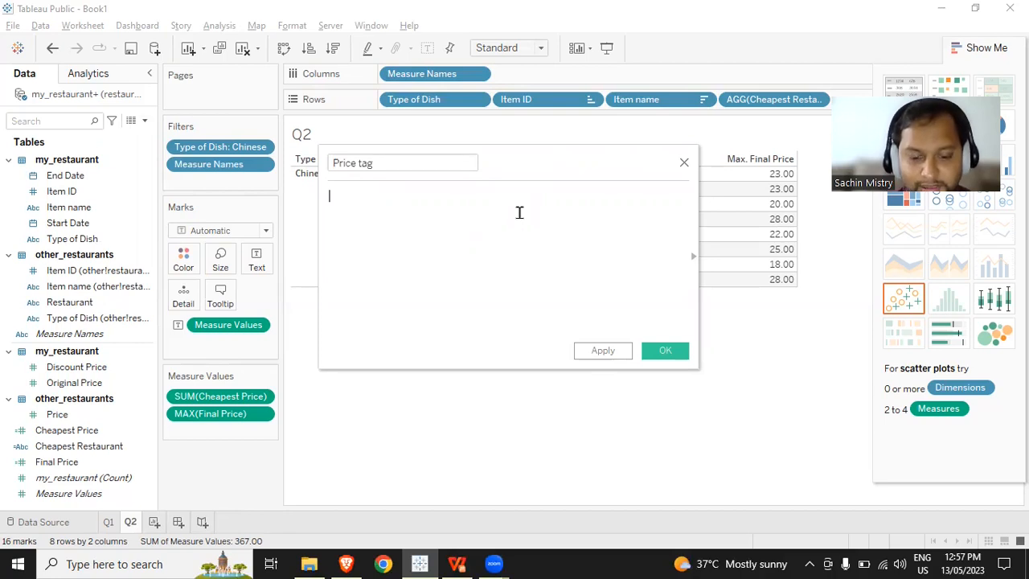
# - Begin the Price tag formula with IF MAX([Final Price])
pyautogui.write('IF max')
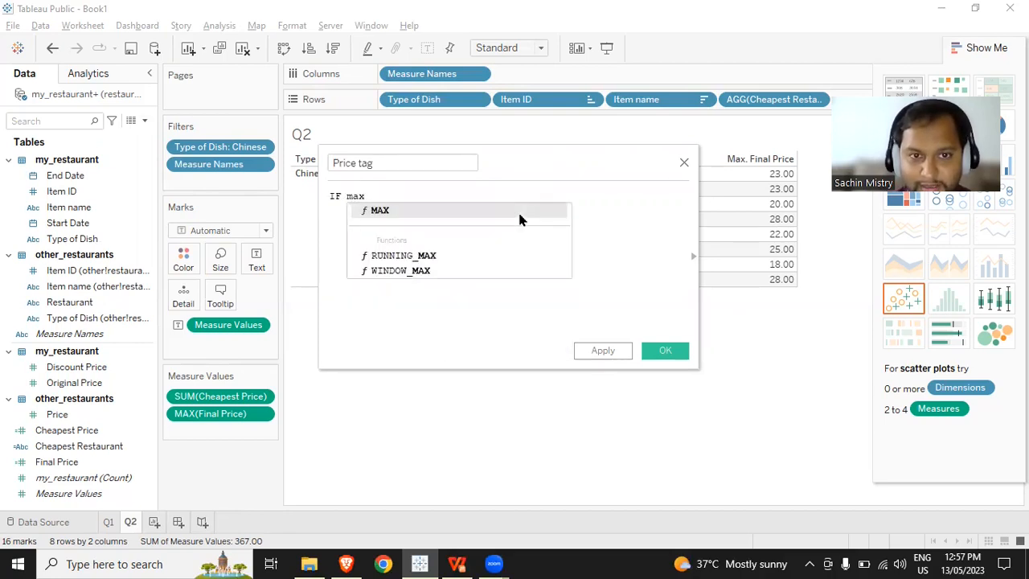
pyautogui.press('Return')
pyautogui.write('fc')
pyautogui.press('BackSpace')
pyautogui.write('n')
pyautogui.press('BackSpace')
pyautogui.write('in')
pyautogui.press('Return')
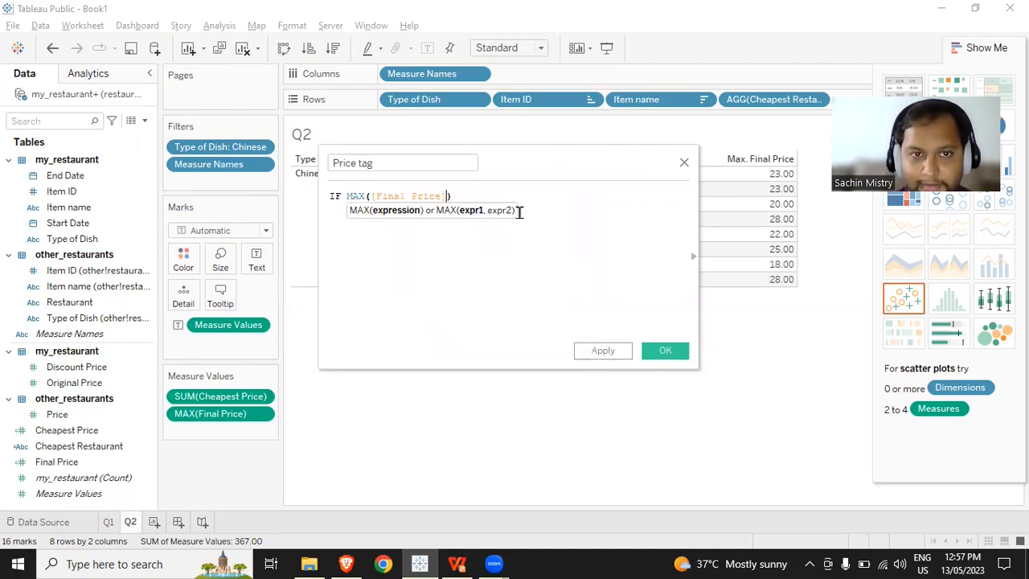
pyautogui.press('Right')
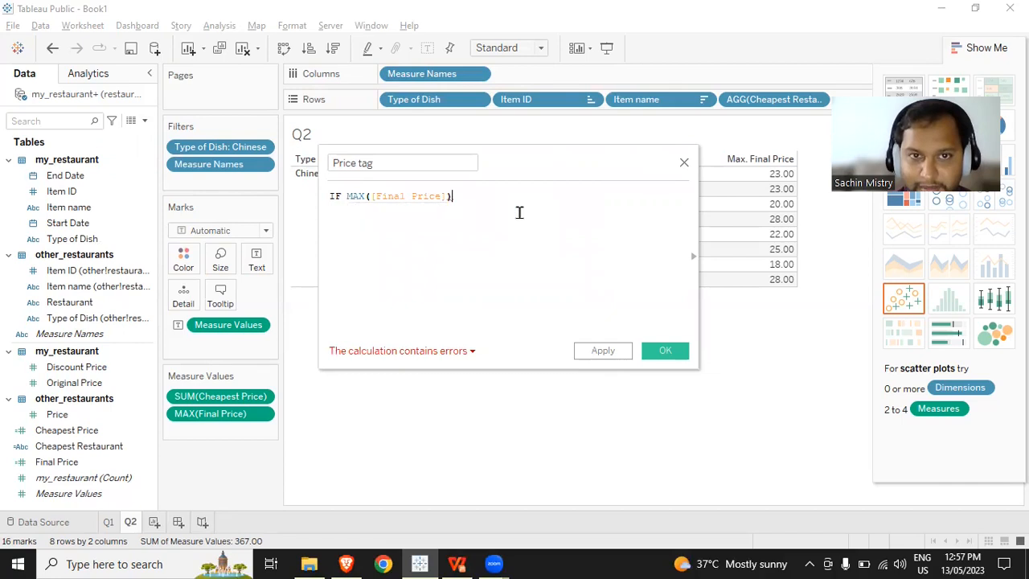
# - Extend the IF condition with >= SUM([Cheapest Price])
pyautogui.write('>= ')
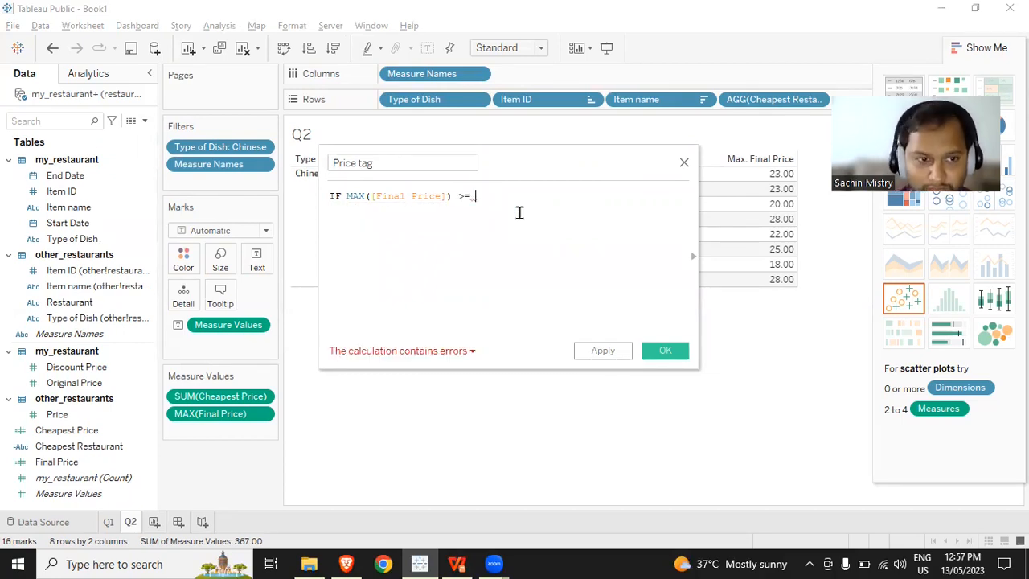
pyautogui.write('SU')
pyautogui.press('Return')
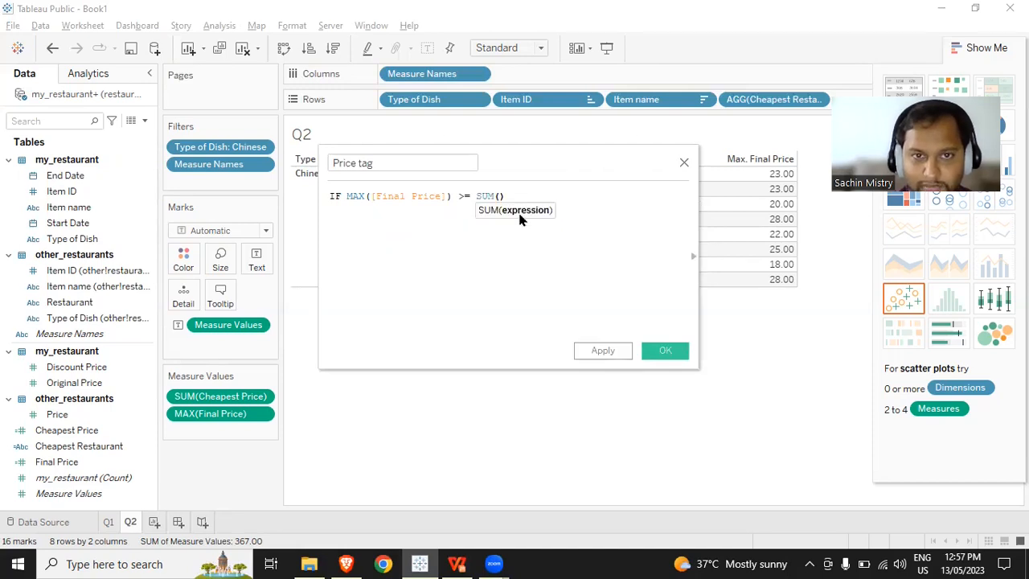
pyautogui.write('che')
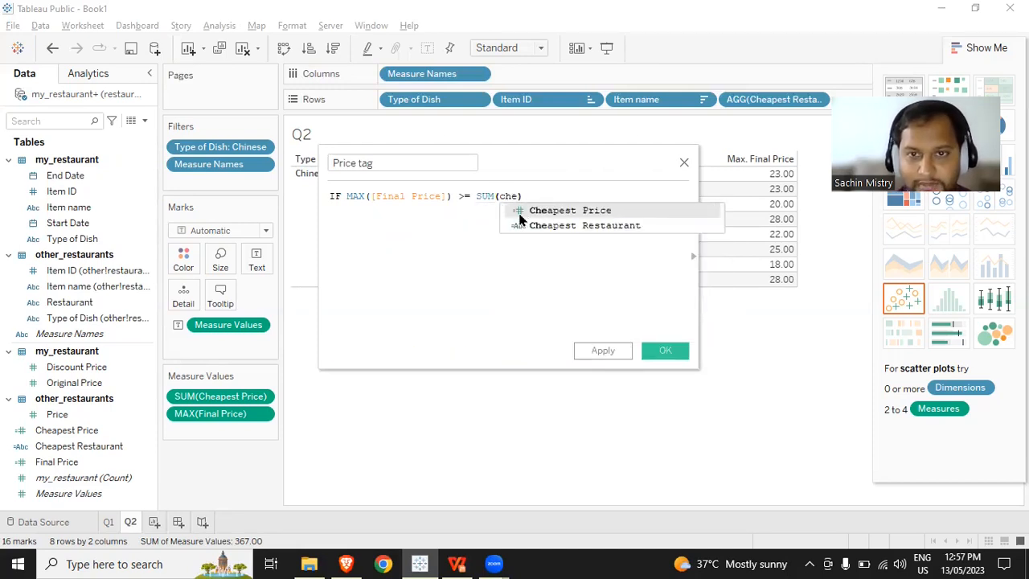
pyautogui.click(519, 210)
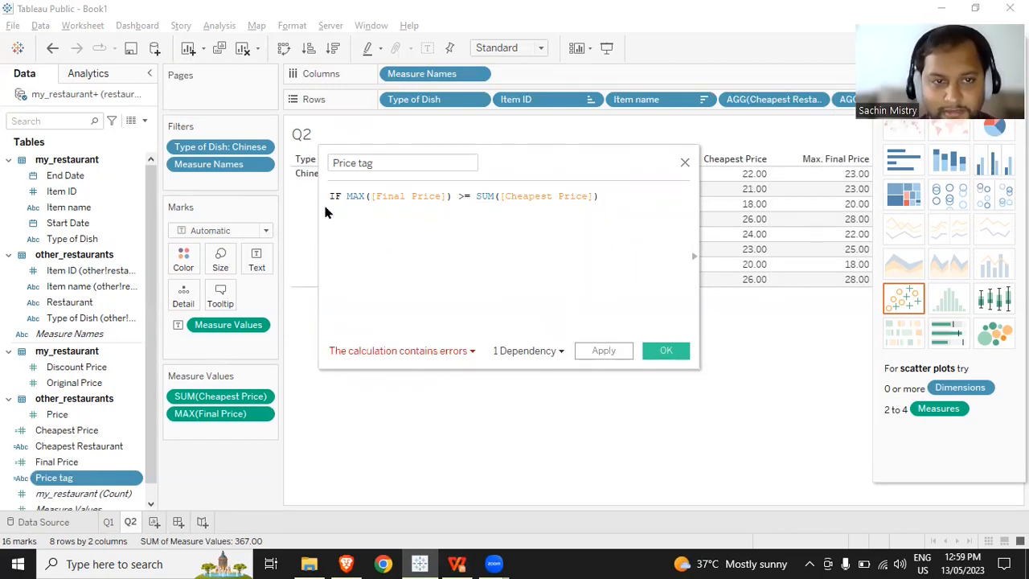
# - Add THEN "Expensive" on the second line and change the condition's comparison operator to >
pyautogui.write('THEN "')
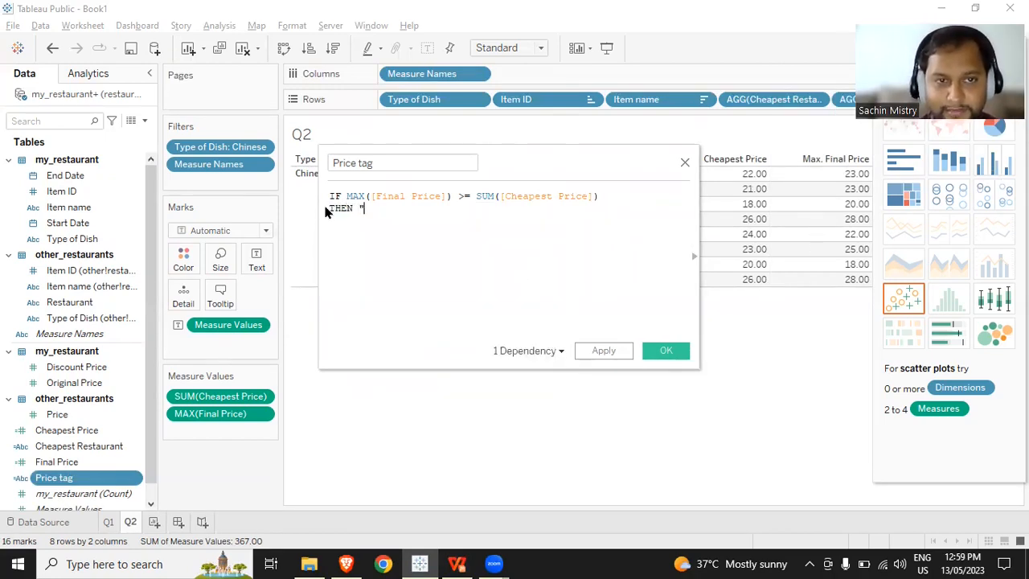
pyautogui.write('Expensive')
pyautogui.click(470, 197)
pyautogui.press('BackSpace')
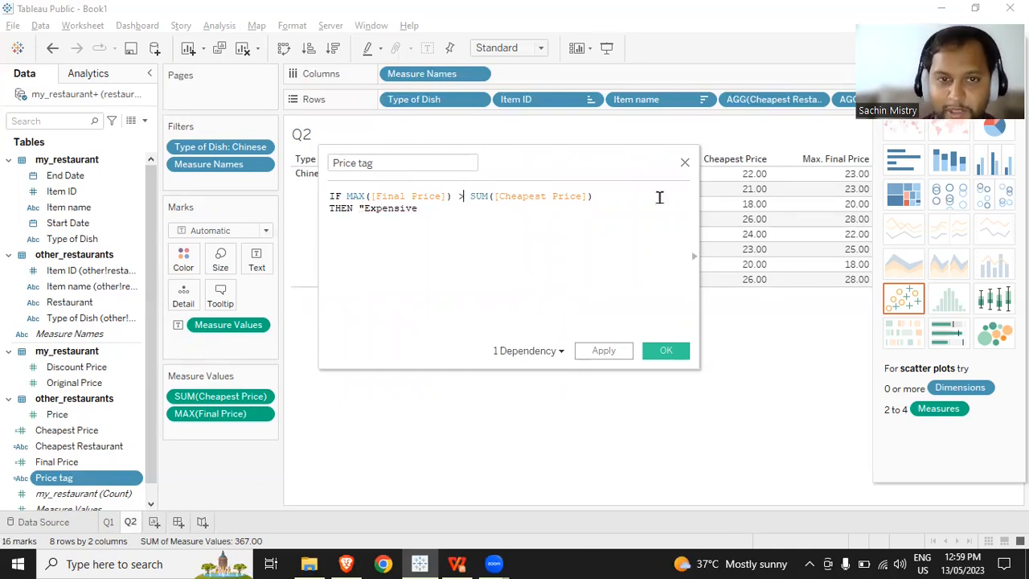
pyautogui.write('"')
pyautogui.press('Return')
# - Finish the formula with ELSE "Better Priced" and END on separate lines, and save the Price tag field
pyautogui.write('ELSE "Beter')
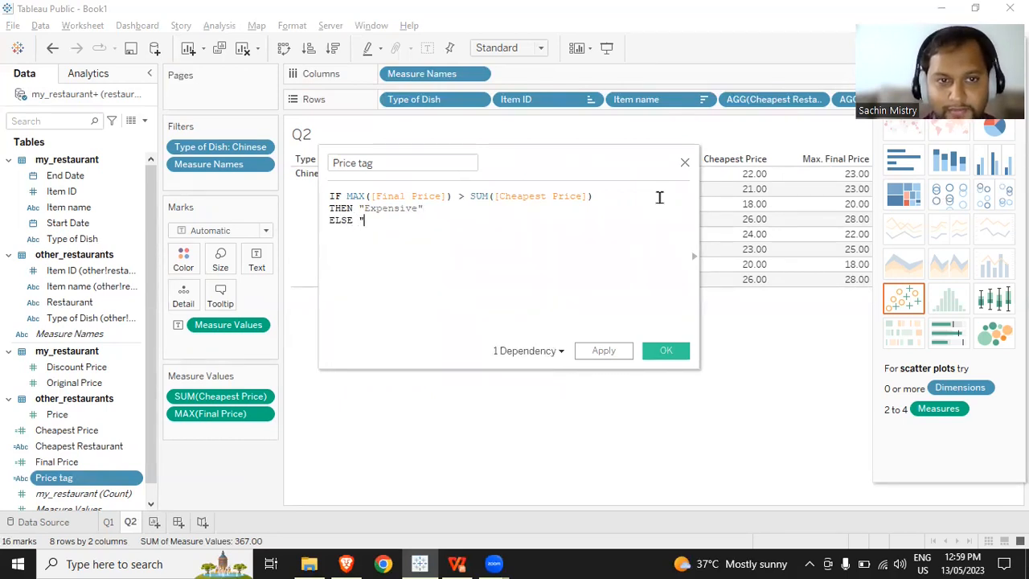
pyautogui.press('BackSpace')
pyautogui.press('BackSpace')
pyautogui.press('BackSpace')
pyautogui.write('ter PRic')
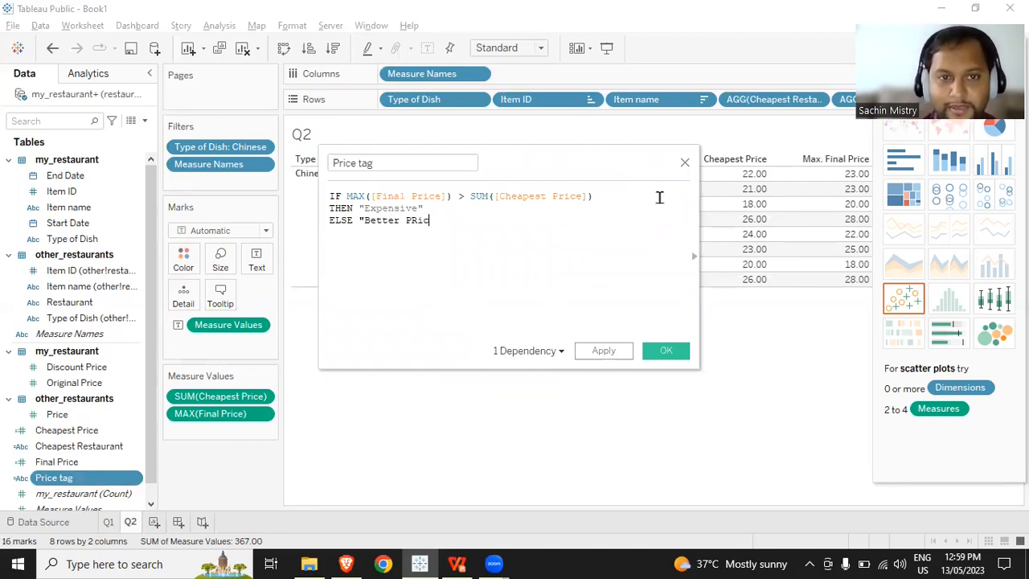
pyautogui.press('BackSpace')
pyautogui.press('BackSpace')
pyautogui.press('BackSpace')
pyautogui.write('riced"')
pyautogui.press('Return')
pyautogui.write('END')
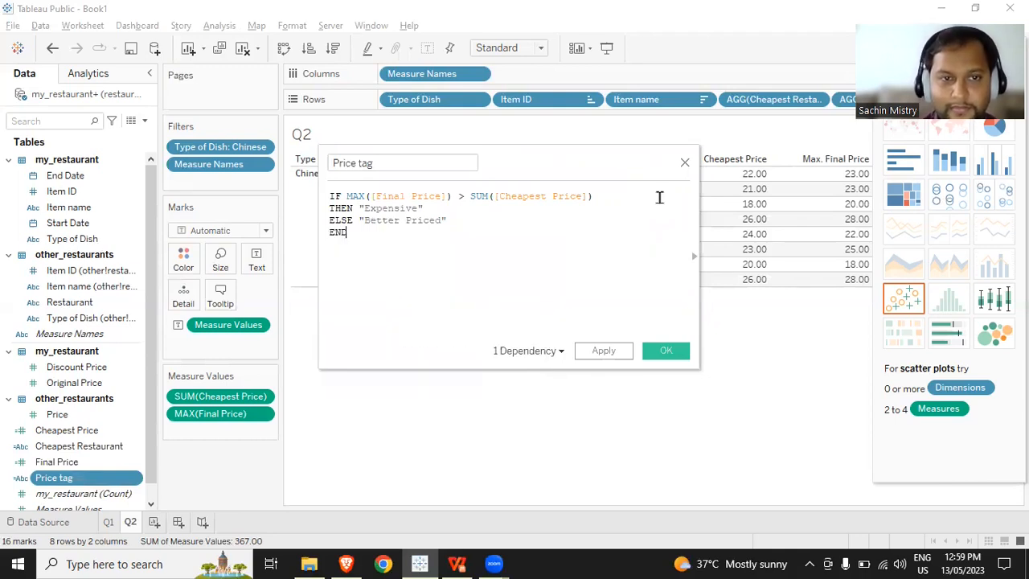
pyautogui.click(655, 354)
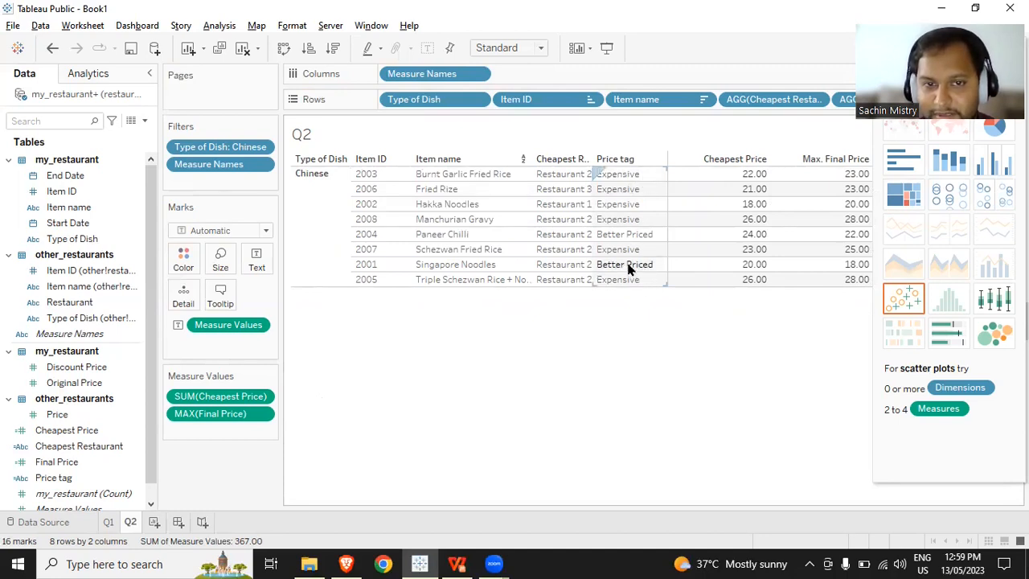
# - Compare the price tags with the Cheapest Price and Max. Final Price values, highlighting the Cheapest Price column
pyautogui.moveTo(865, 239)
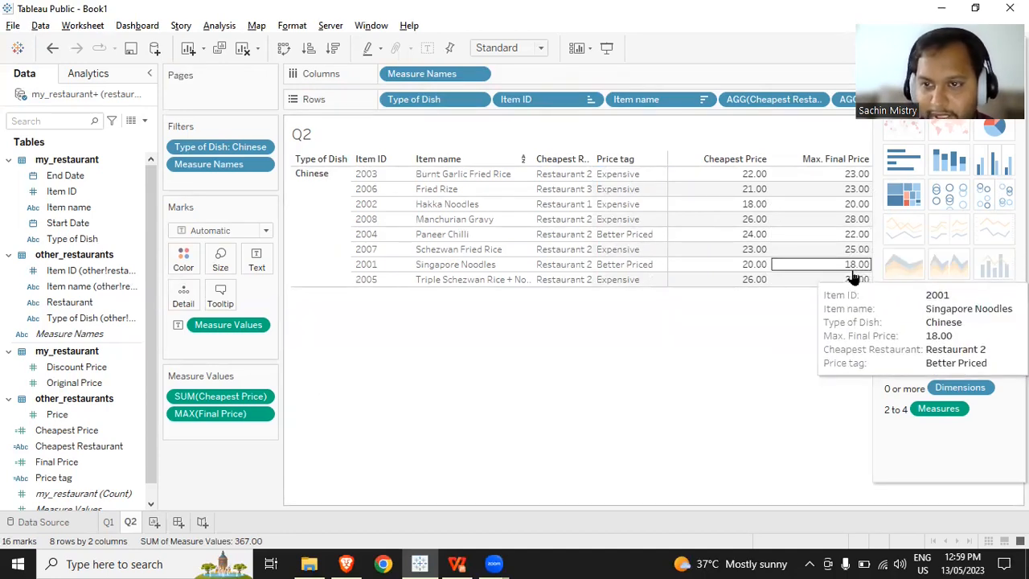
pyautogui.moveTo(786, 276)
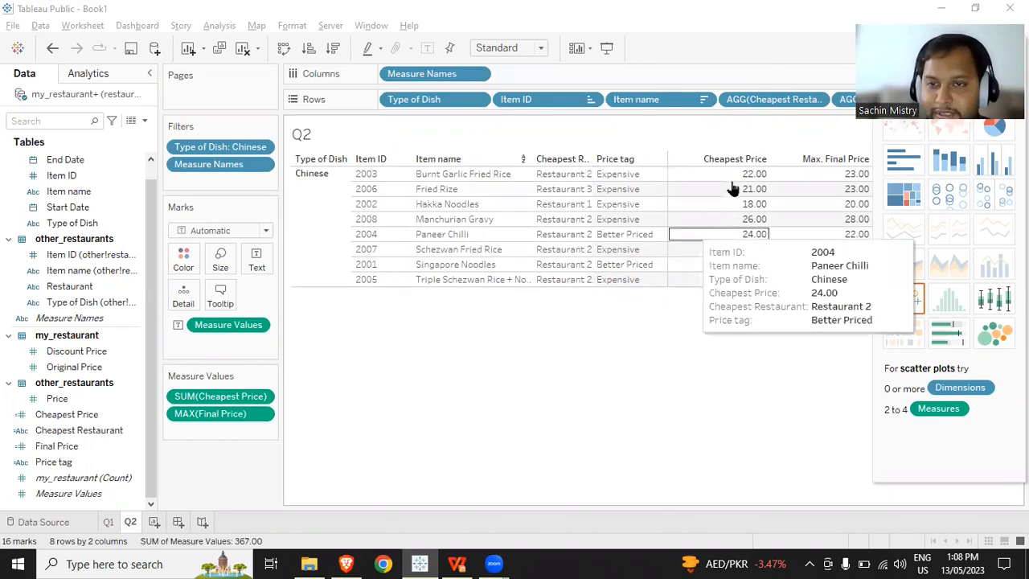
pyautogui.moveTo(697, 168); pyautogui.dragTo(707, 290)
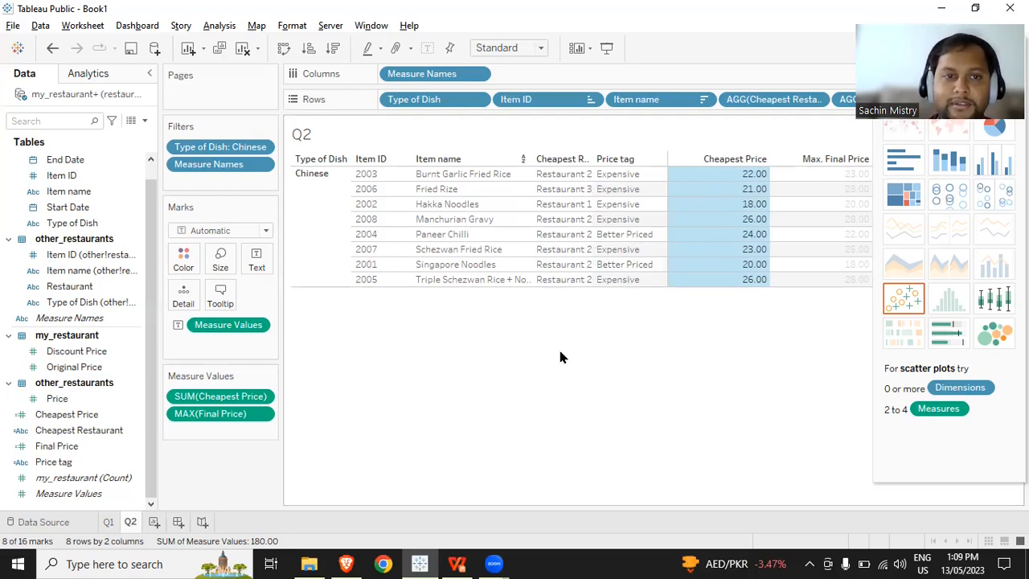
pyautogui.click(486, 358)
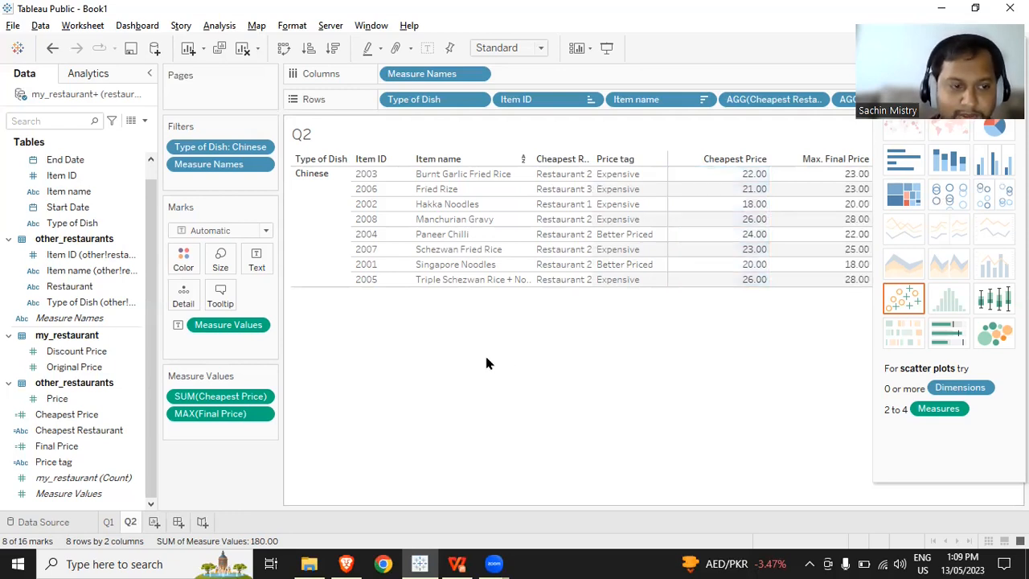
pyautogui.click(146, 122)
pyautogui.click(135, 137)
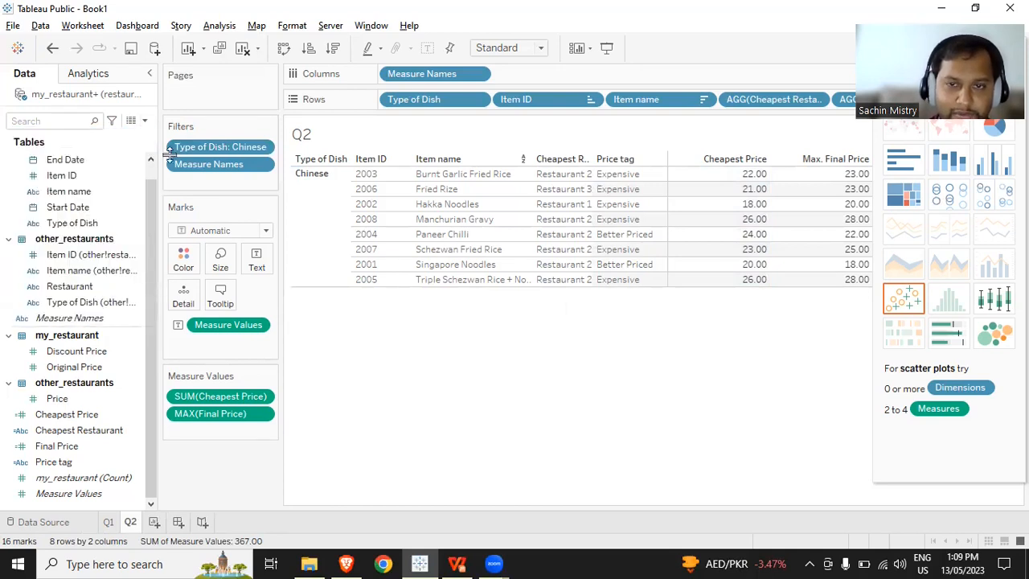
pyautogui.moveTo(586, 275); pyautogui.dragTo(609, 302)
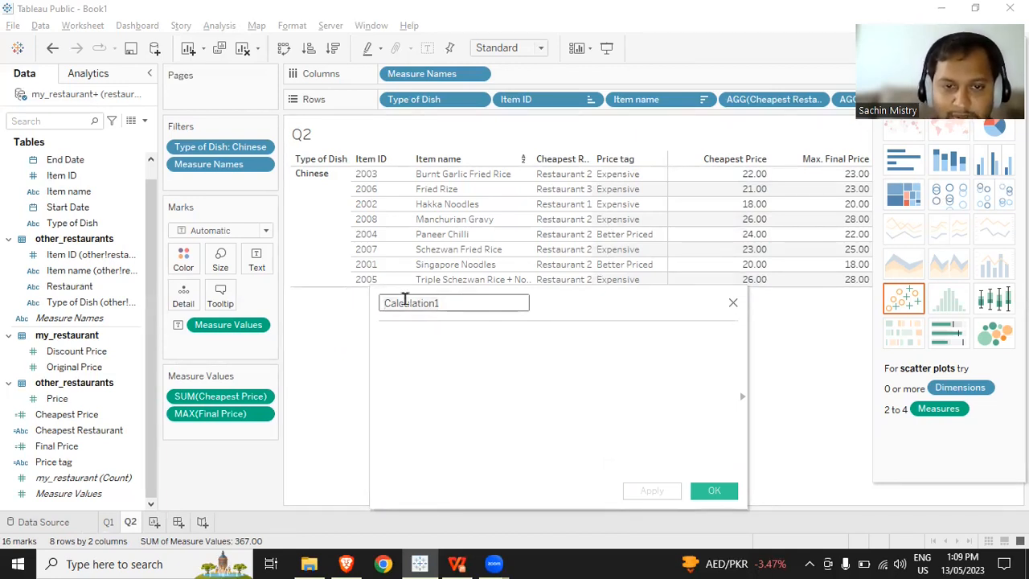
pyautogui.write('Price')
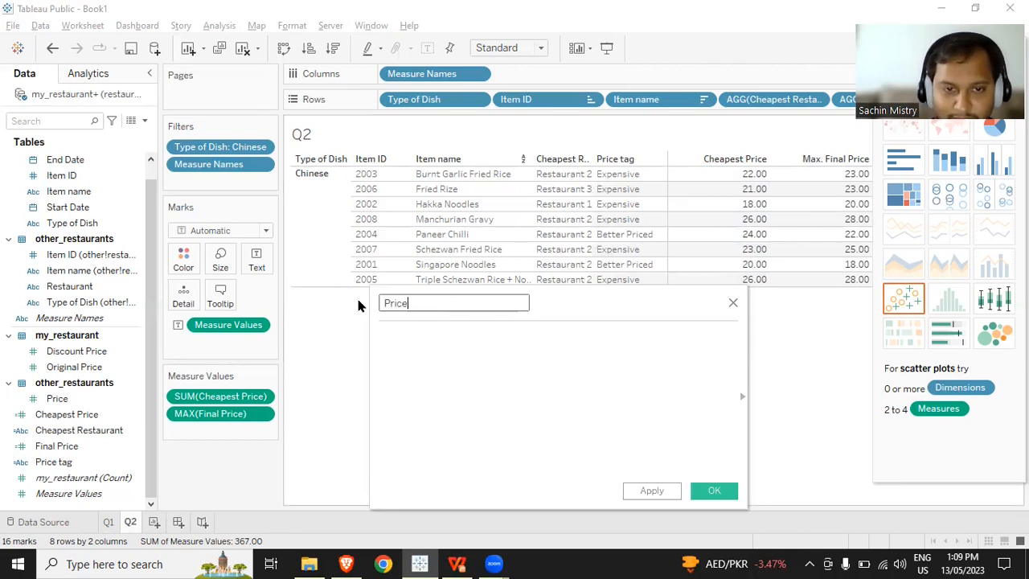
pyautogui.write(' Competitiveness')
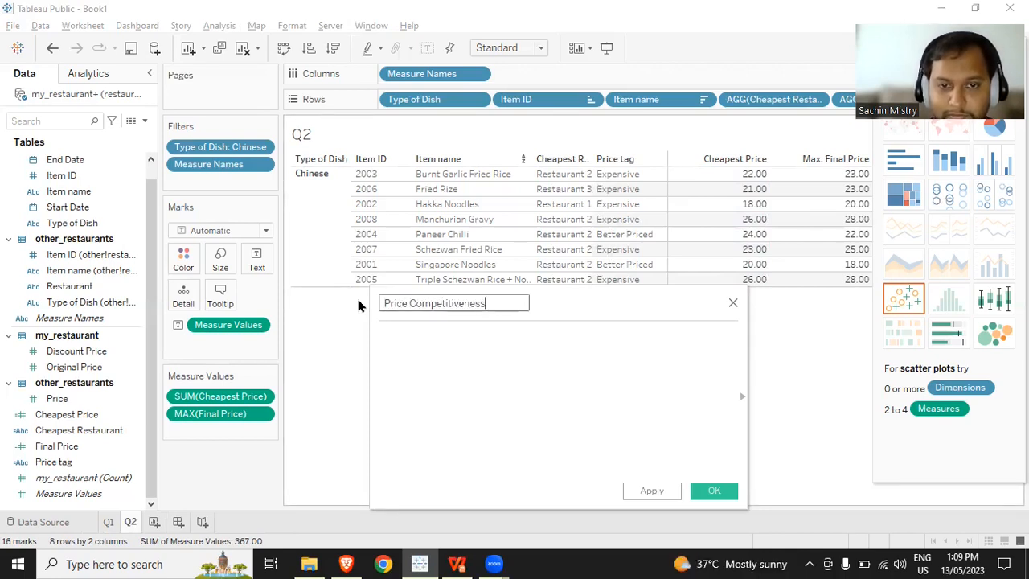
pyautogui.press('Tab')
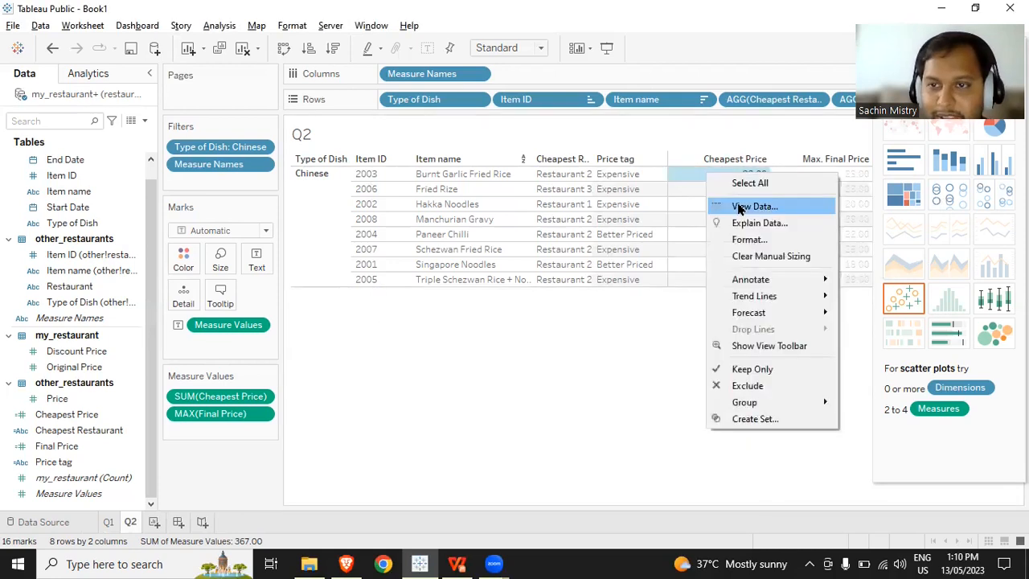
# - View the full underlying data of the Burnt Garlic Fried Rice cheapest price, checking each restaurant's price and price tag
pyautogui.click(738, 207)
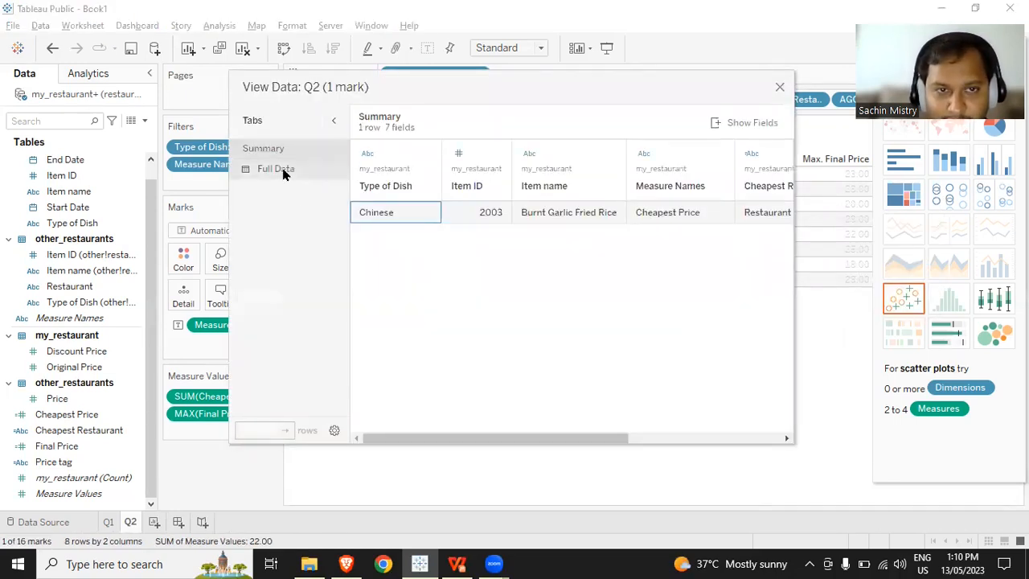
pyautogui.click(282, 171)
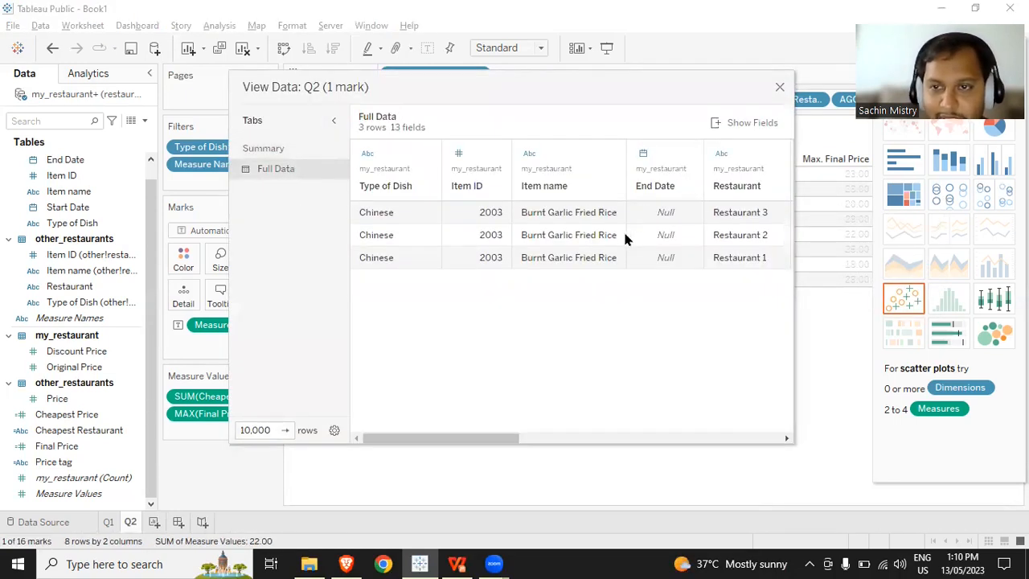
pyautogui.click(748, 125)
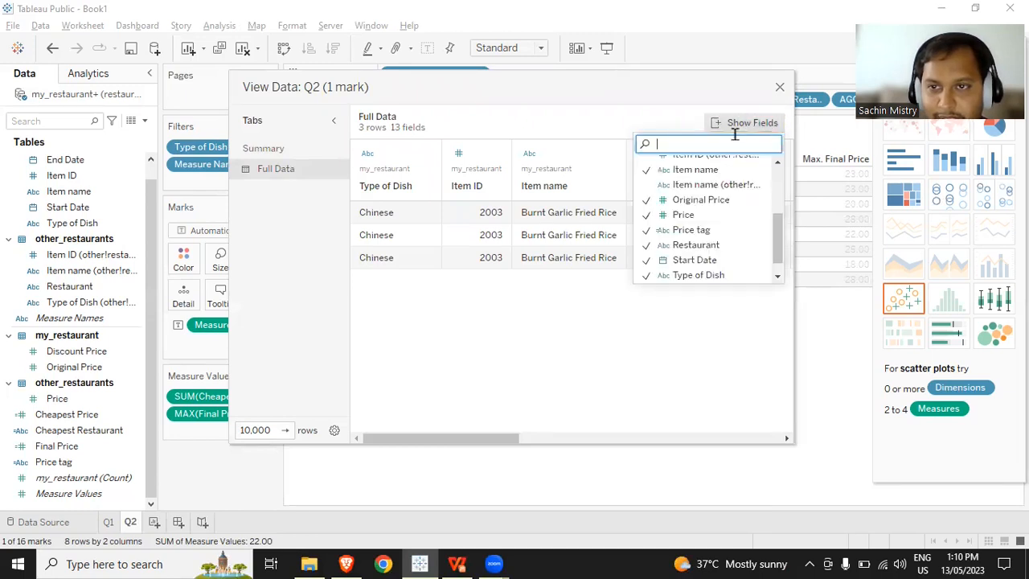
pyautogui.click(483, 444)
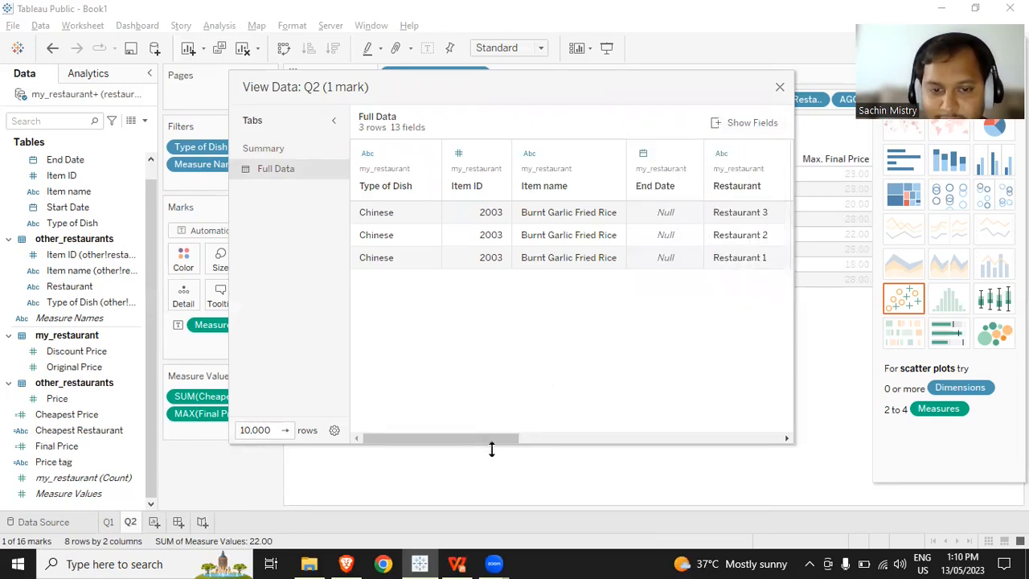
pyautogui.moveTo(489, 447); pyautogui.dragTo(786, 402)
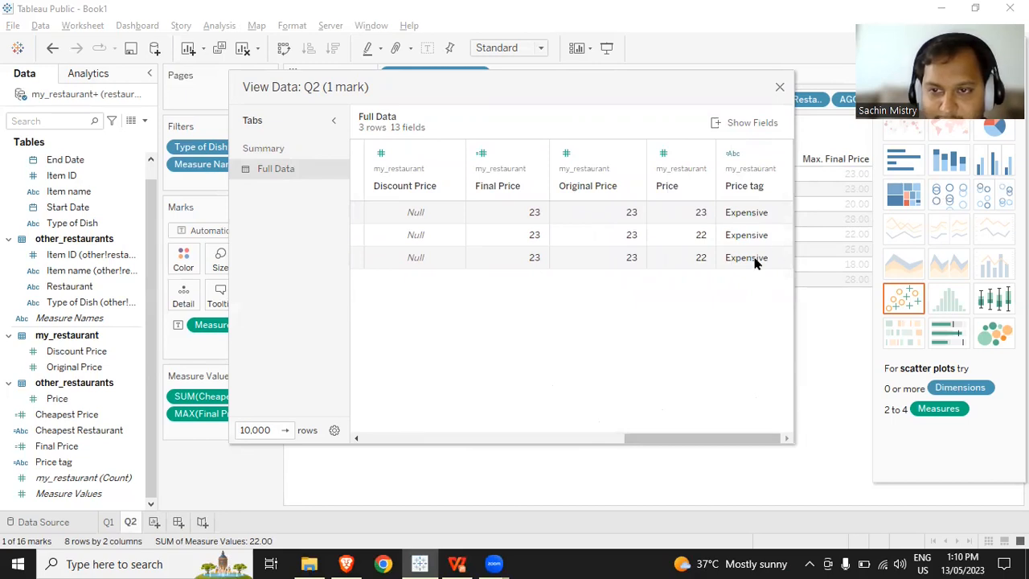
pyautogui.moveTo(708, 443); pyautogui.dragTo(390, 437)
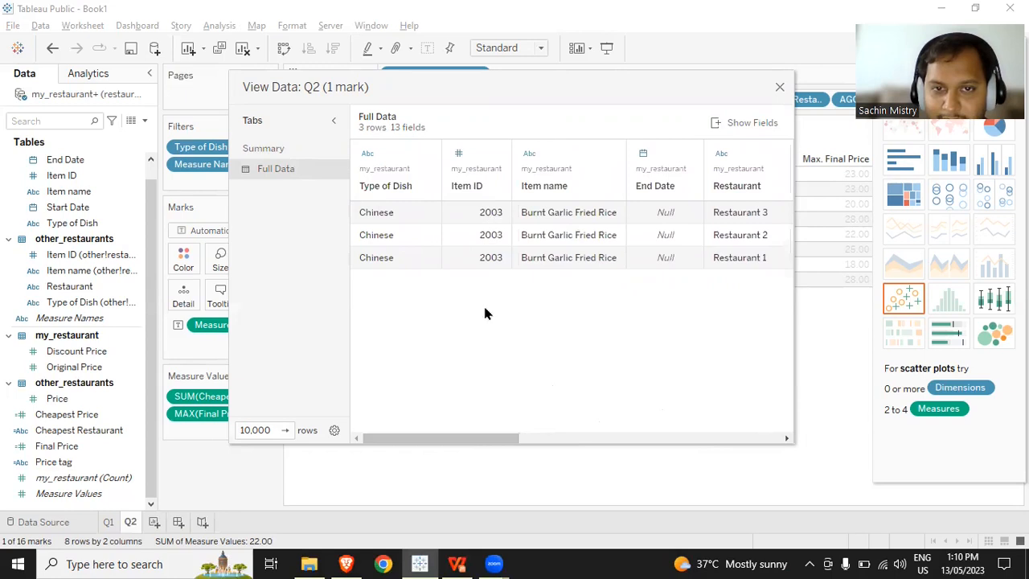
pyautogui.click(779, 87)
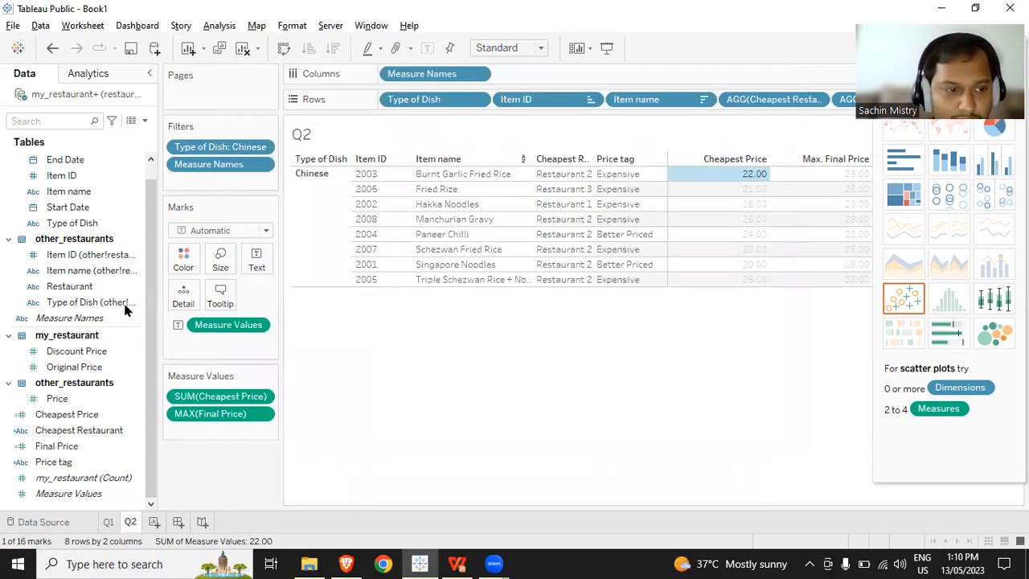
# - Create a new calculated field named Price Competitiveness
pyautogui.click(148, 121)
pyautogui.click(137, 135)
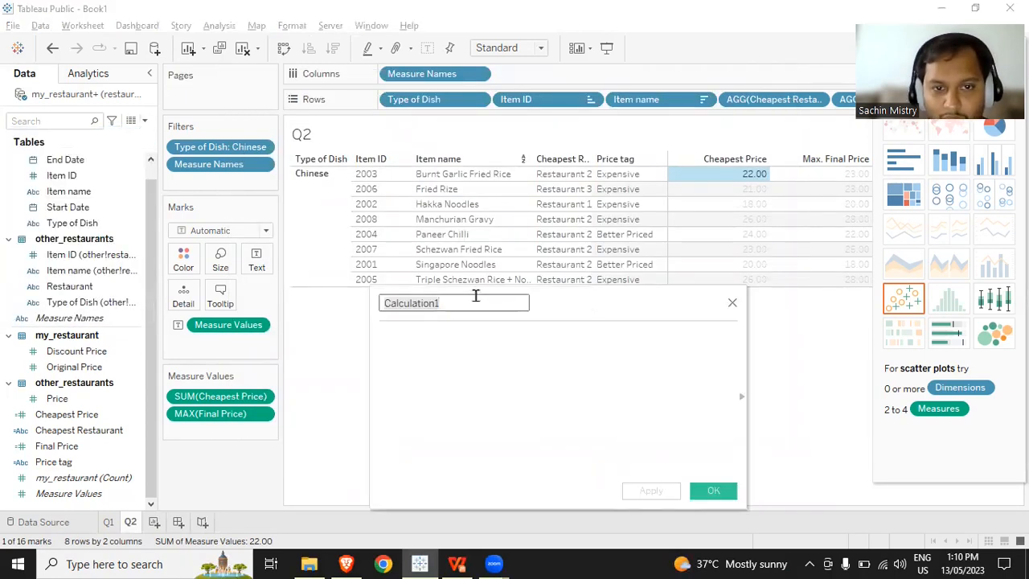
pyautogui.write('P')
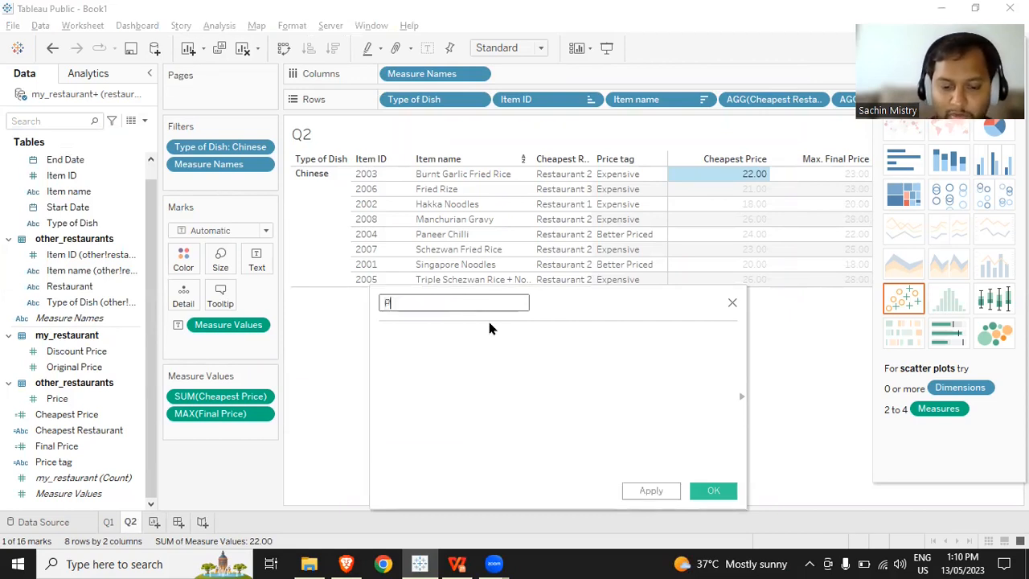
pyautogui.write('rice Compet')
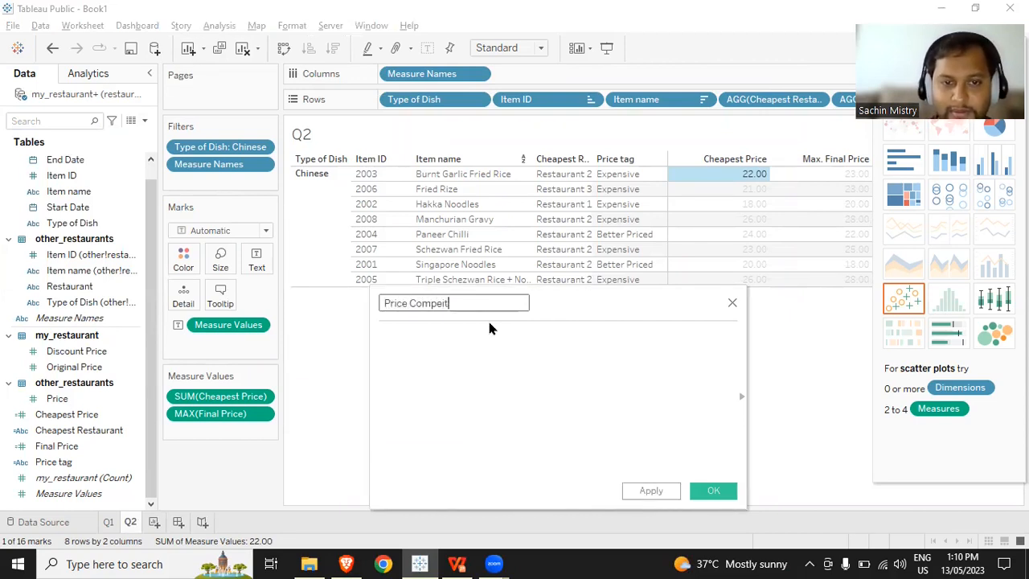
pyautogui.write('iti')
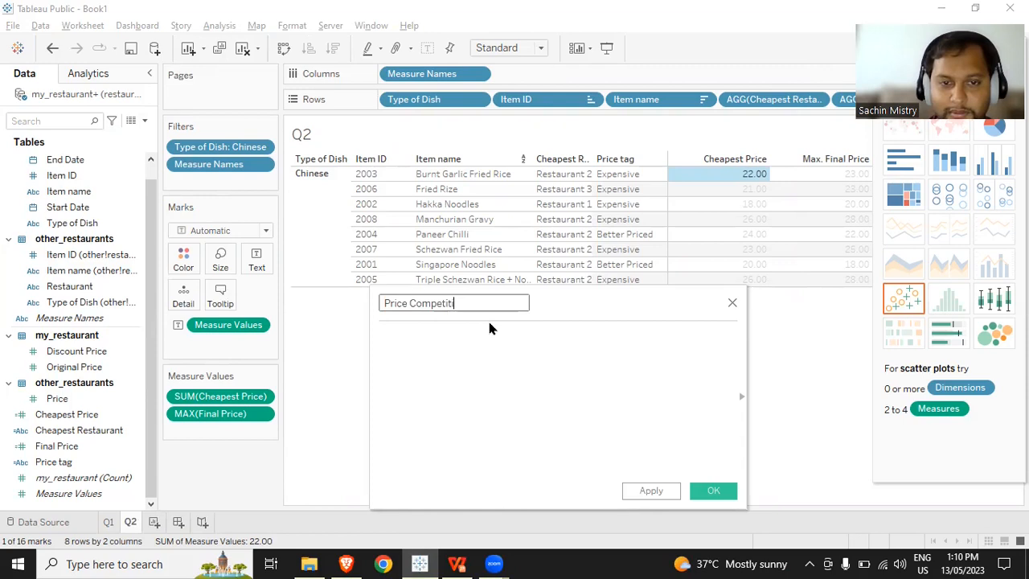
pyautogui.write('veness')
pyautogui.press('Tab')
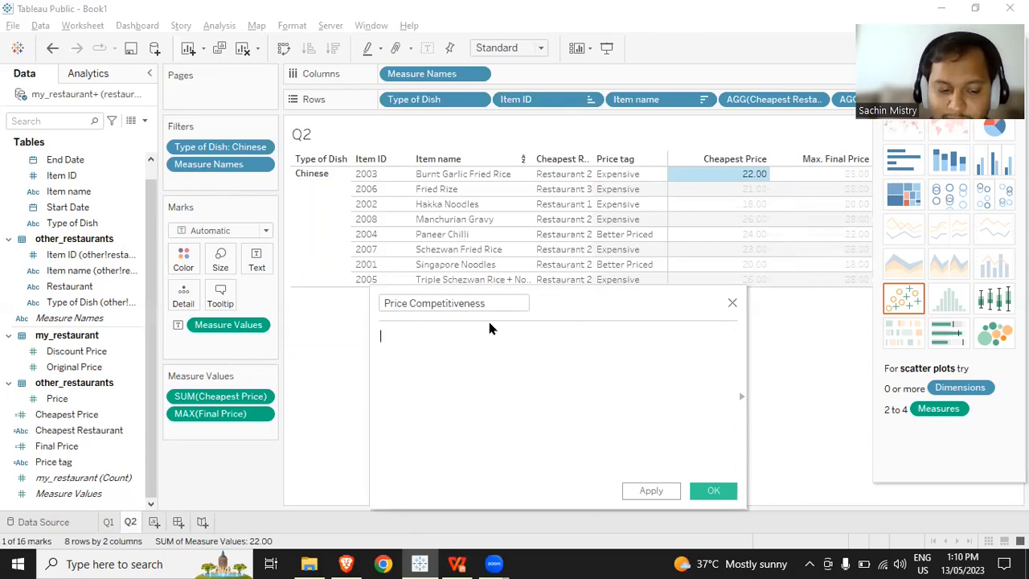
# - Enter the level-of-detail expression { FIXED [Item ID]: [Price tag]} as the Price Competitiveness formula, split over two lines after the colon
pyautogui.write('{ FIXED ')
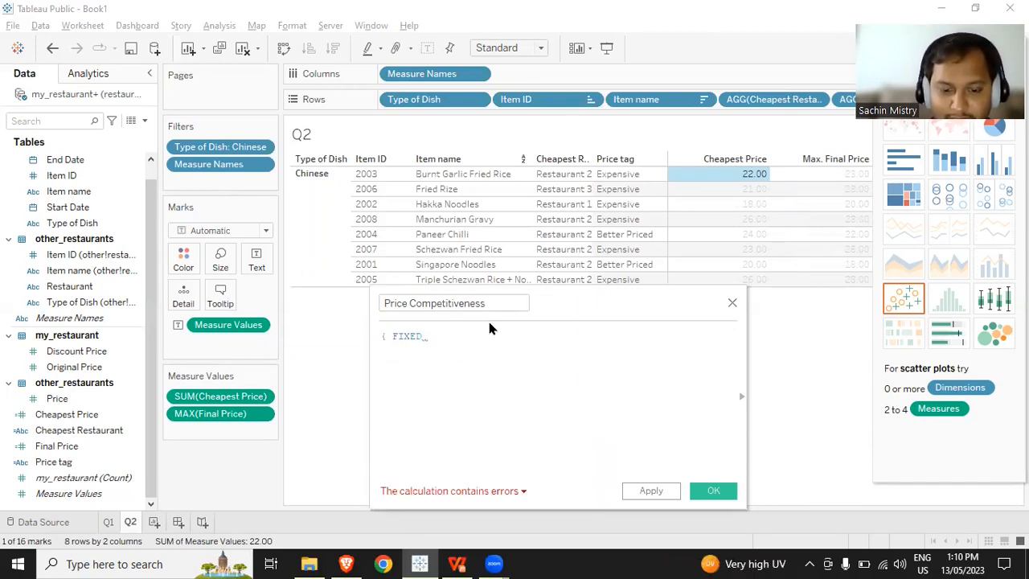
pyautogui.write('ite')
pyautogui.press('Return')
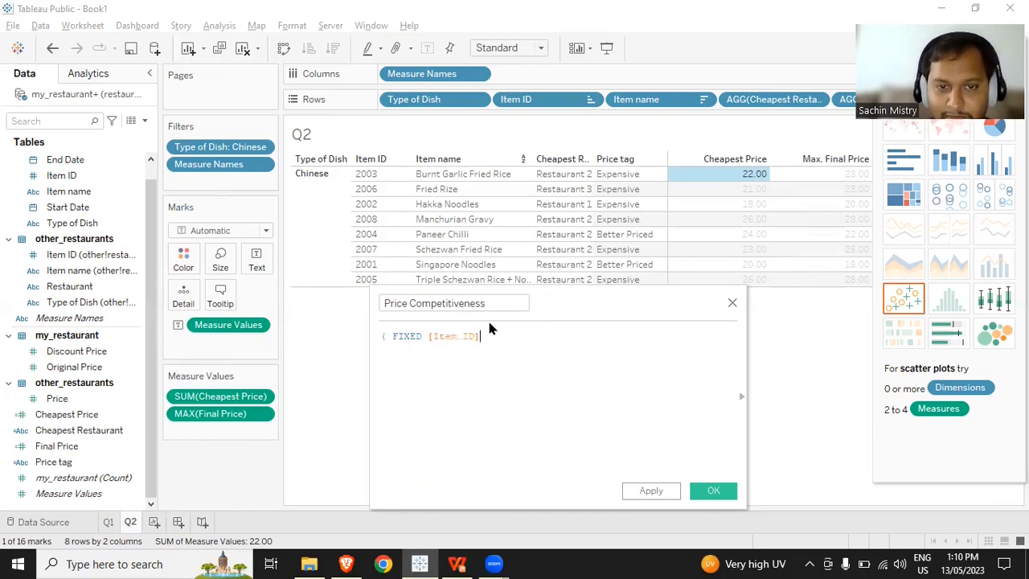
pyautogui.write(':')
pyautogui.press('Return')
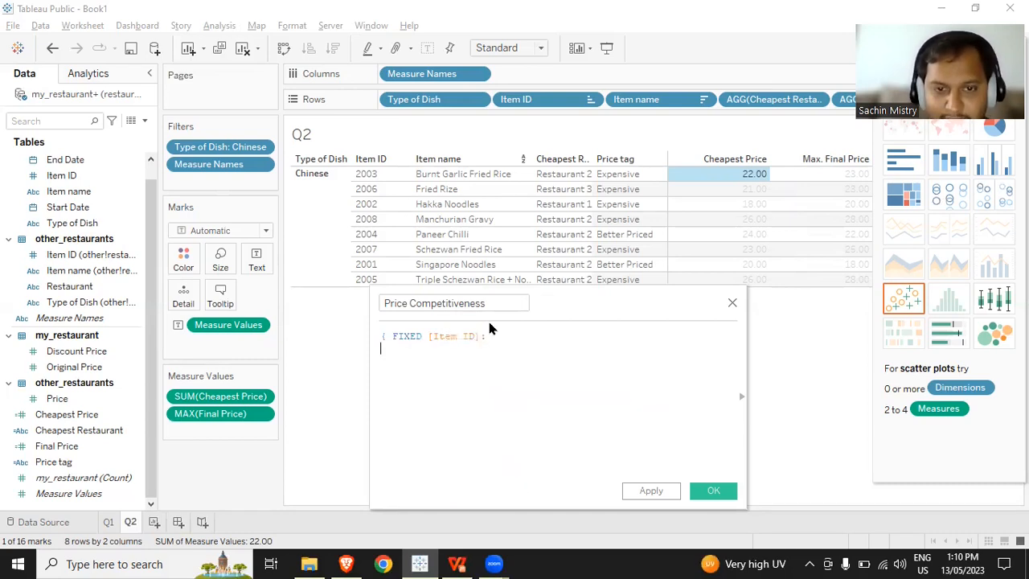
pyautogui.write('price')
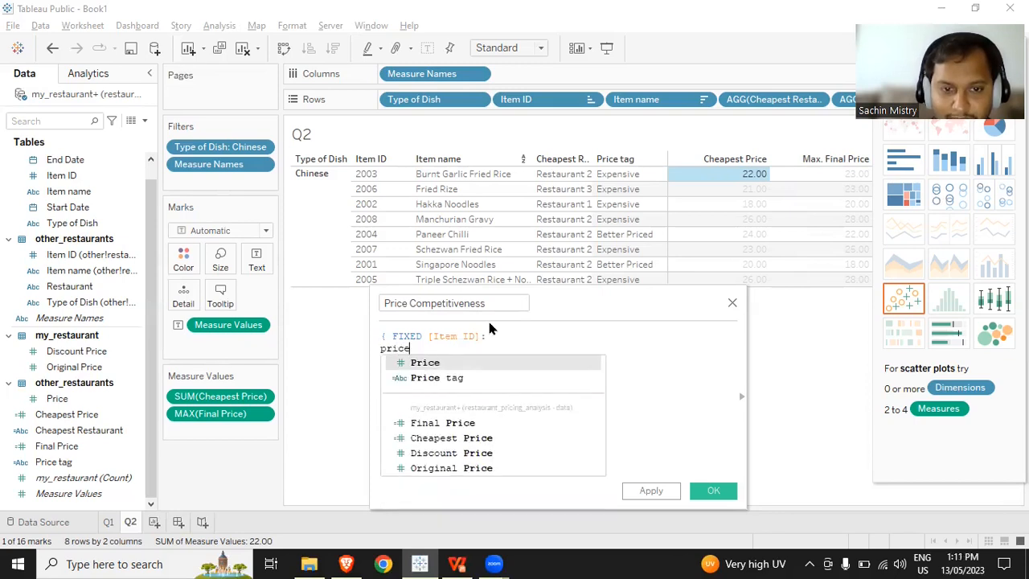
pyautogui.press('Down')
pyautogui.press('Return')
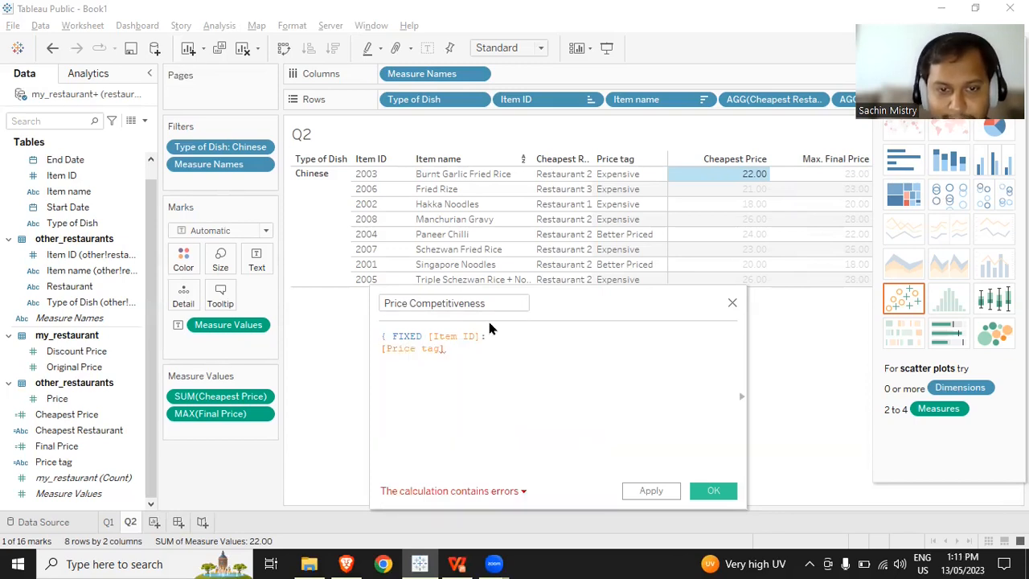
pyautogui.write('}')
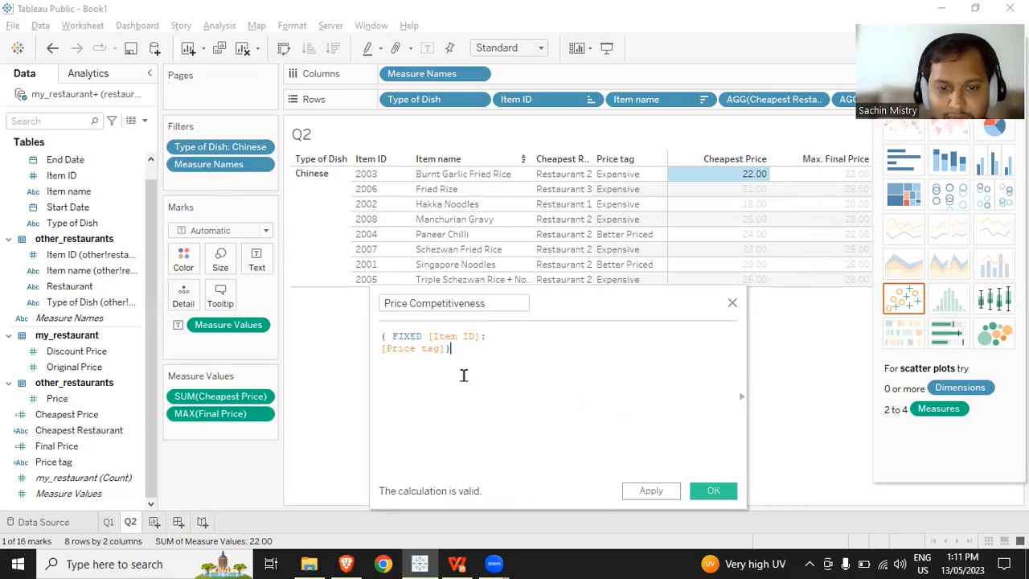
# - Turn the FIXED expression into an IF condition that tests whether it equals "Better Priced"
pyautogui.moveTo(478, 350); pyautogui.dragTo(368, 340)
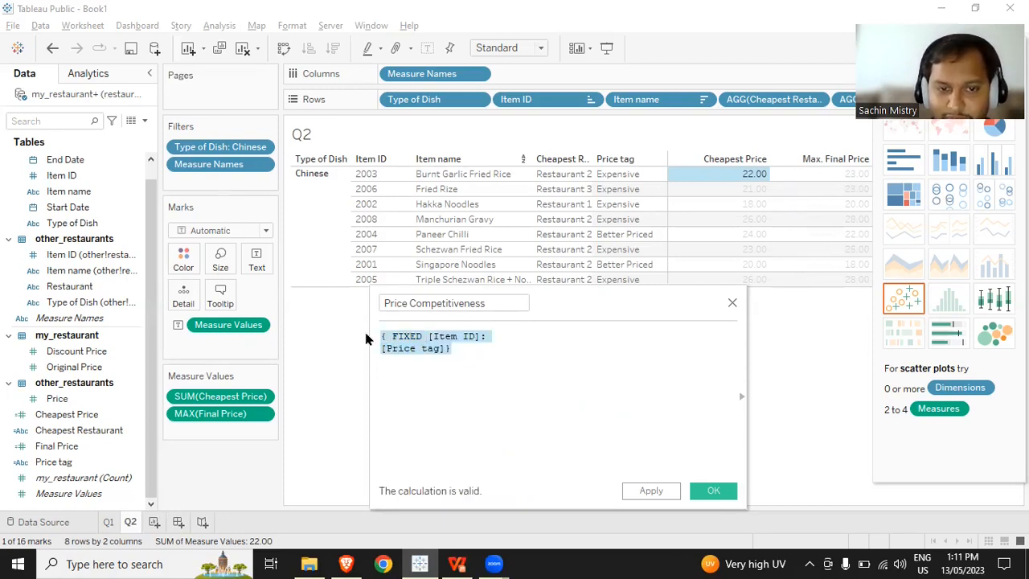
pyautogui.click(455, 345)
pyautogui.click(439, 349)
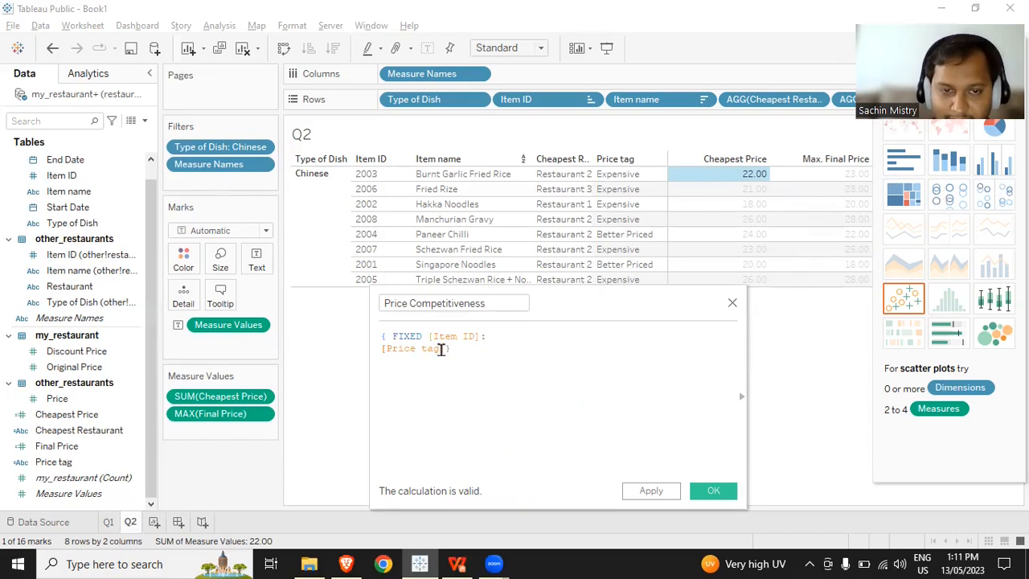
pyautogui.click(391, 334)
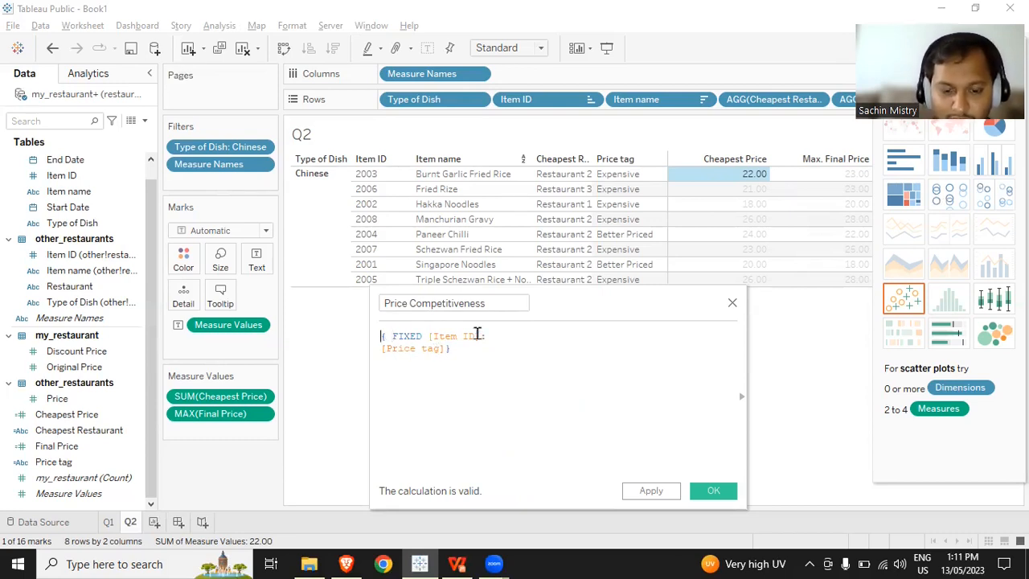
pyautogui.write('if')
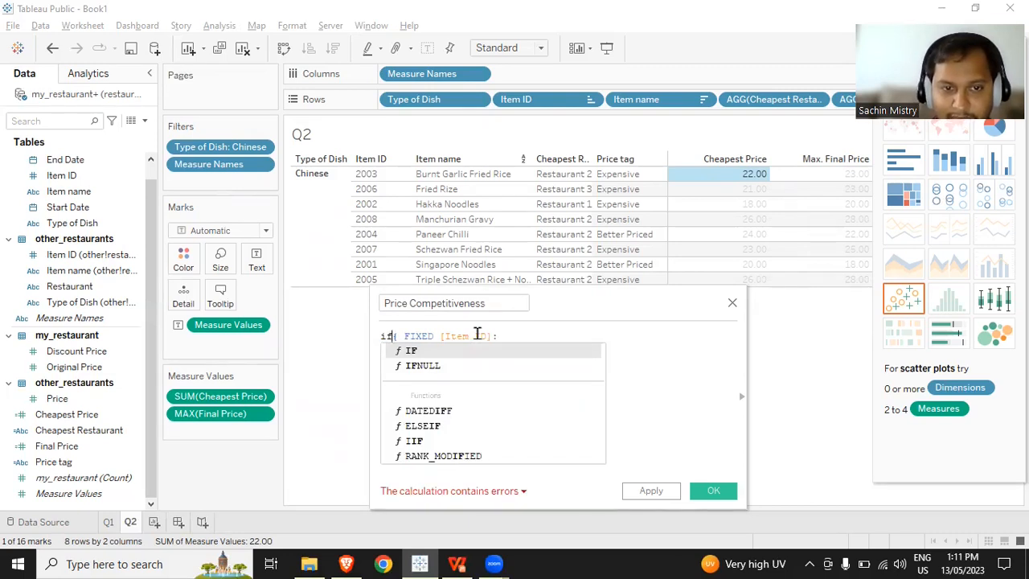
pyautogui.click(477, 334)
pyautogui.click(504, 360)
pyautogui.write('= "Better Priced"')
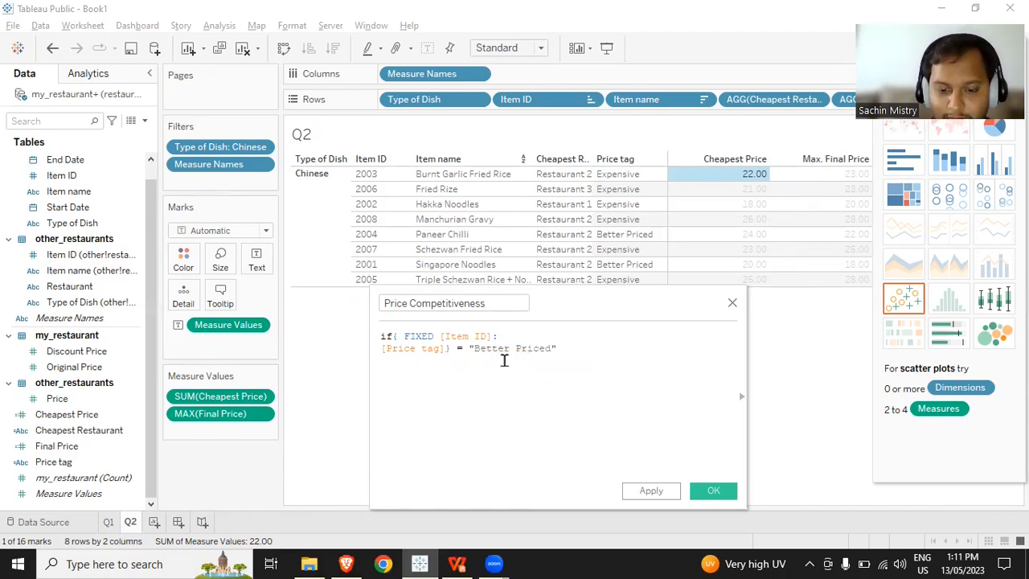
# - Complete the IF statement with THEN [Item ID] and END on separate lines
pyautogui.press('Return')
pyautogui.write('THEN')
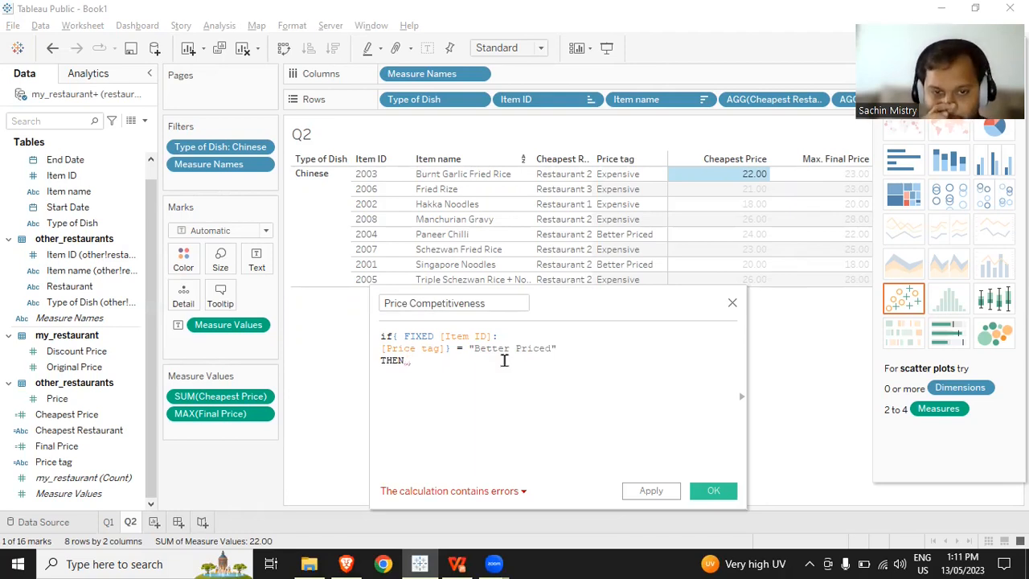
pyautogui.write('[ite')
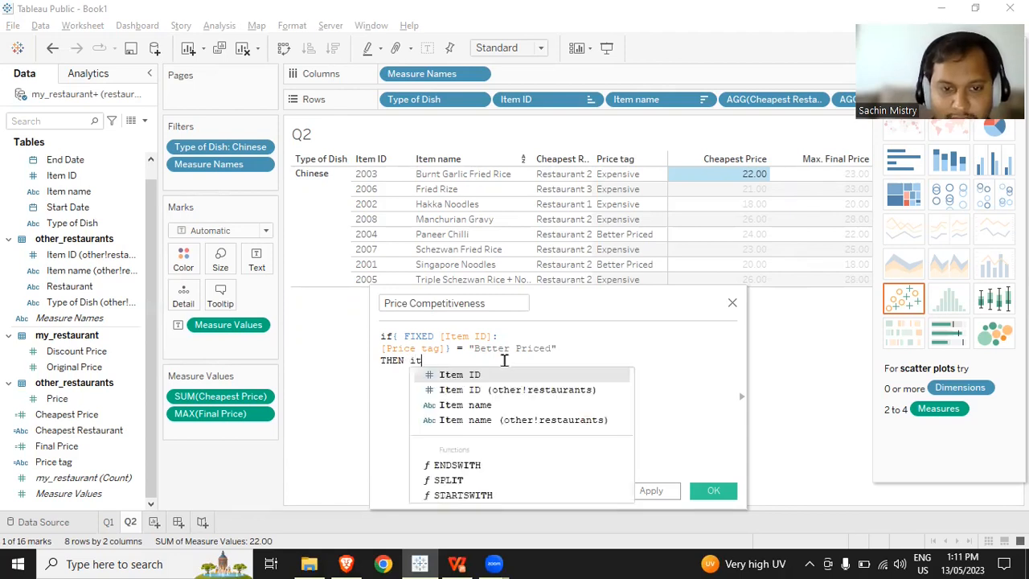
pyautogui.press('Return')
pyautogui.press('Return')
pyautogui.write('END')
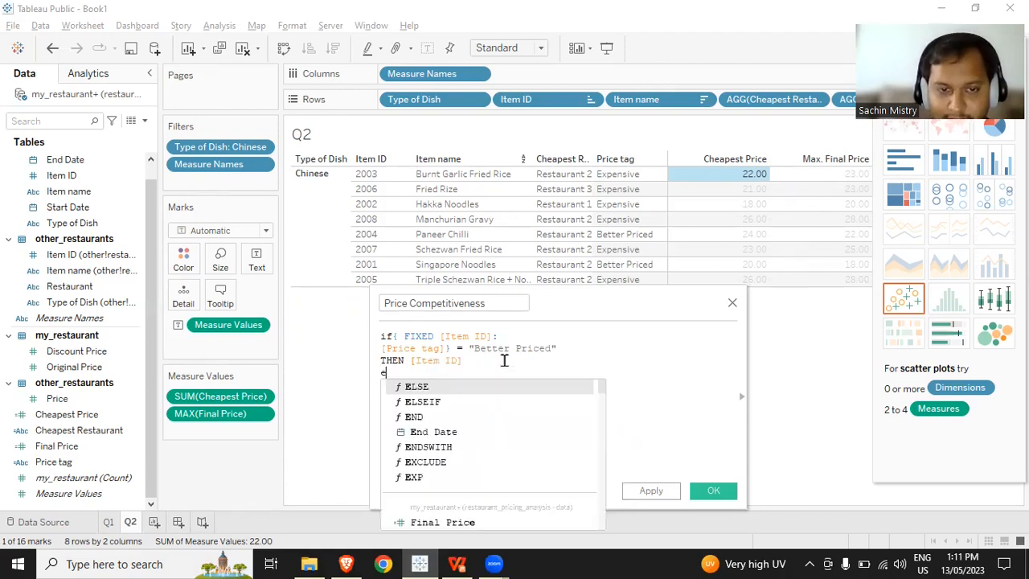
# - Wrap the whole IF statement in COUNTD( ) and save the Price Competitiveness field
pyautogui.press('Up')
pyautogui.press('Up')
pyautogui.press('Up')
pyautogui.press('Home')
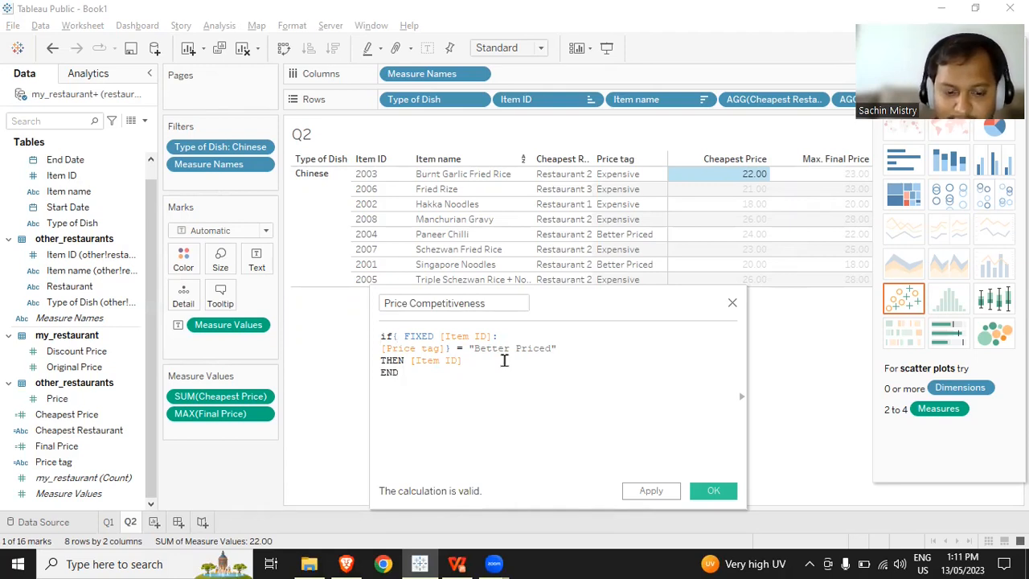
pyautogui.write('count')
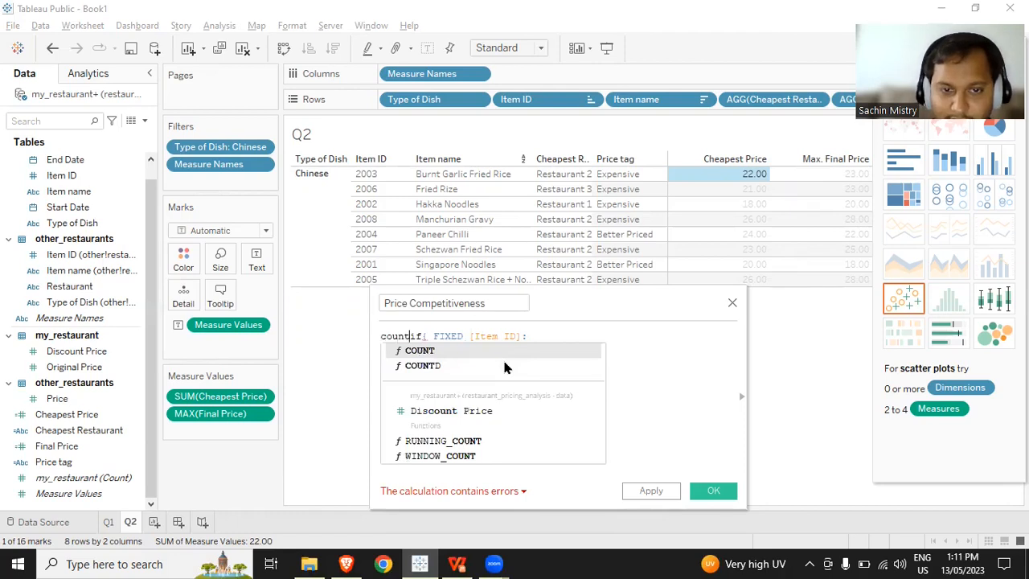
pyautogui.write('d')
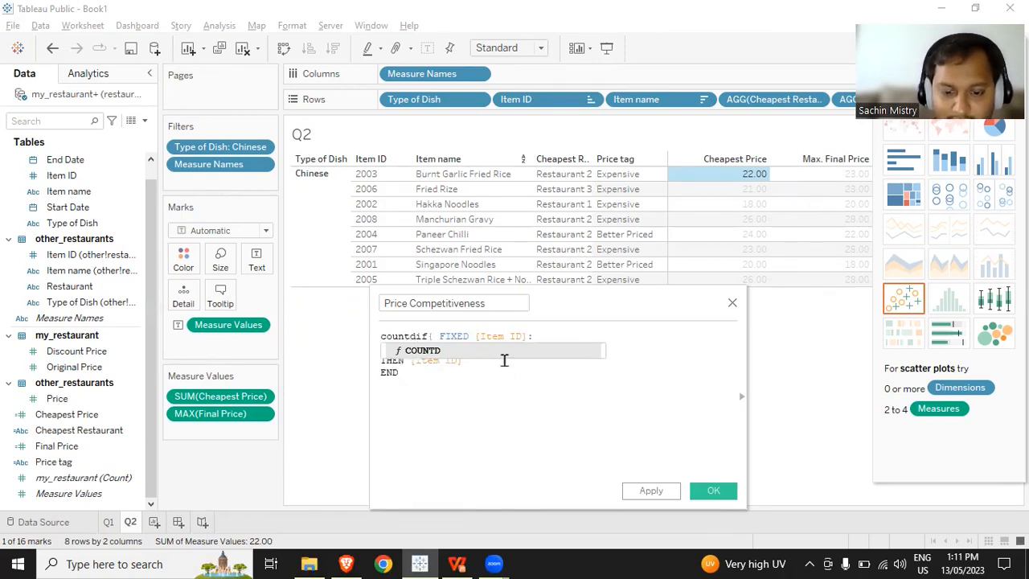
pyautogui.write('(')
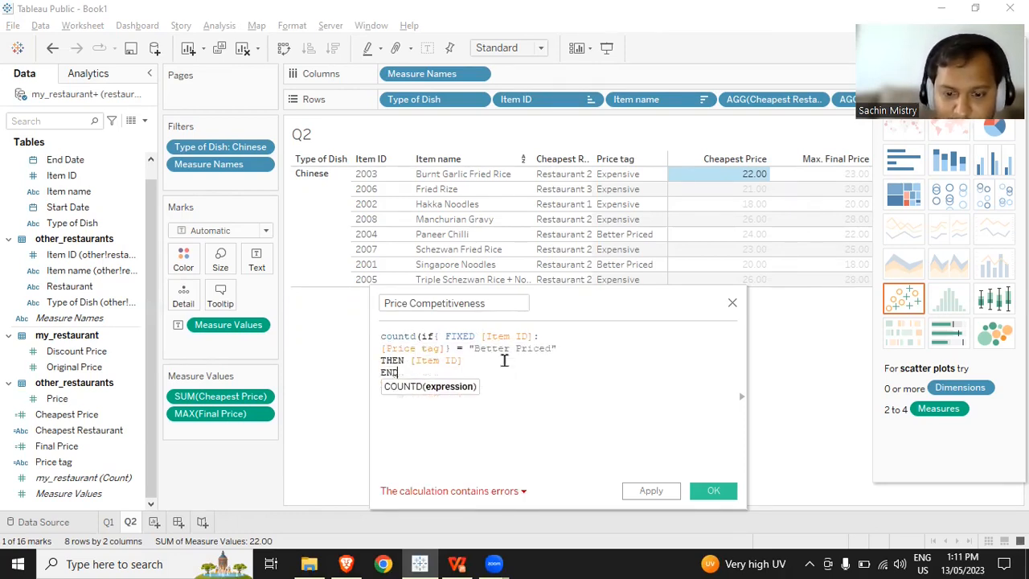
pyautogui.write(')')
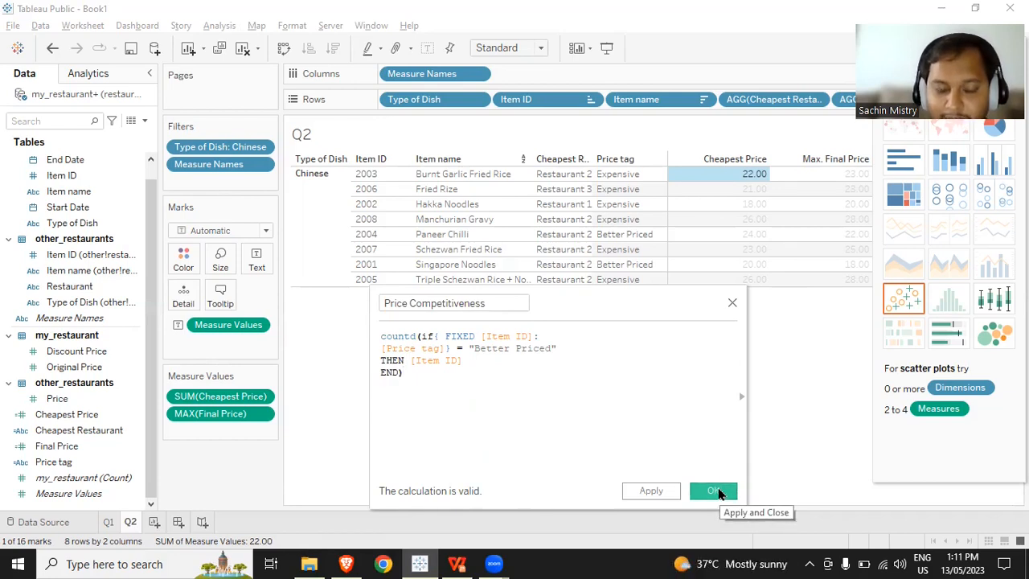
pyautogui.click(714, 490)
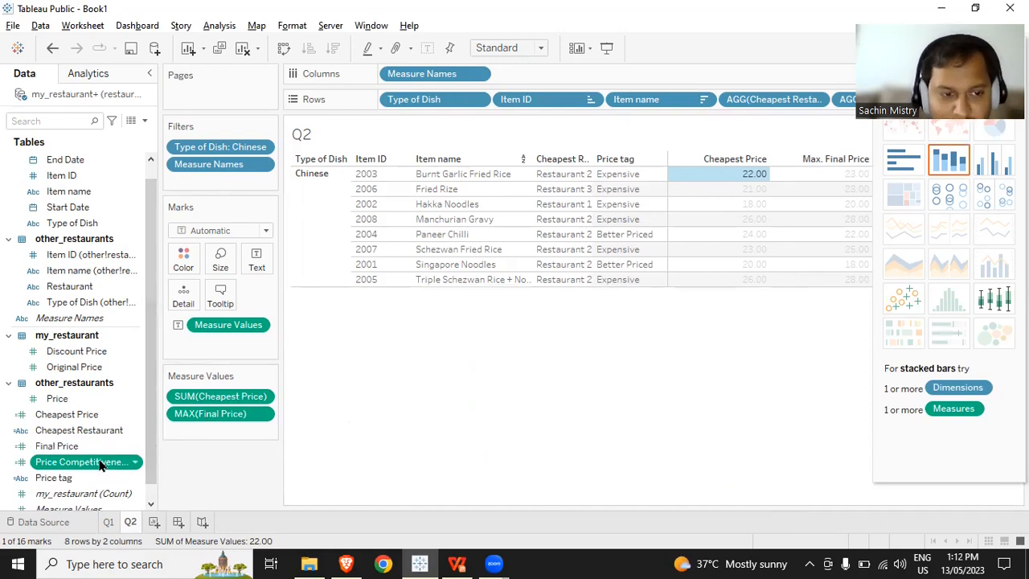
# - Duplicate the Q2 worksheet and name the copy Q3
pyautogui.rightClick(126, 525)
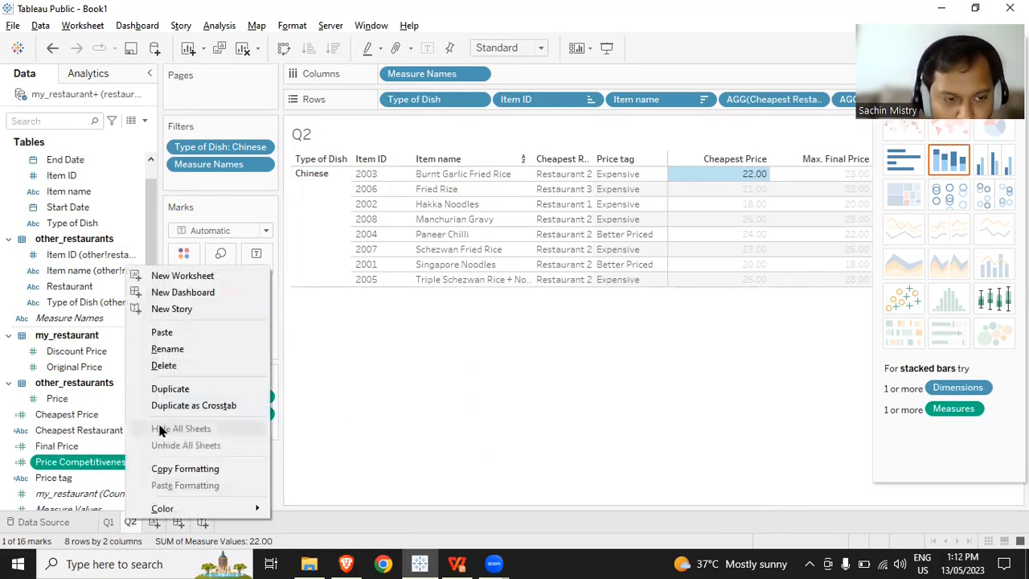
pyautogui.click(170, 389)
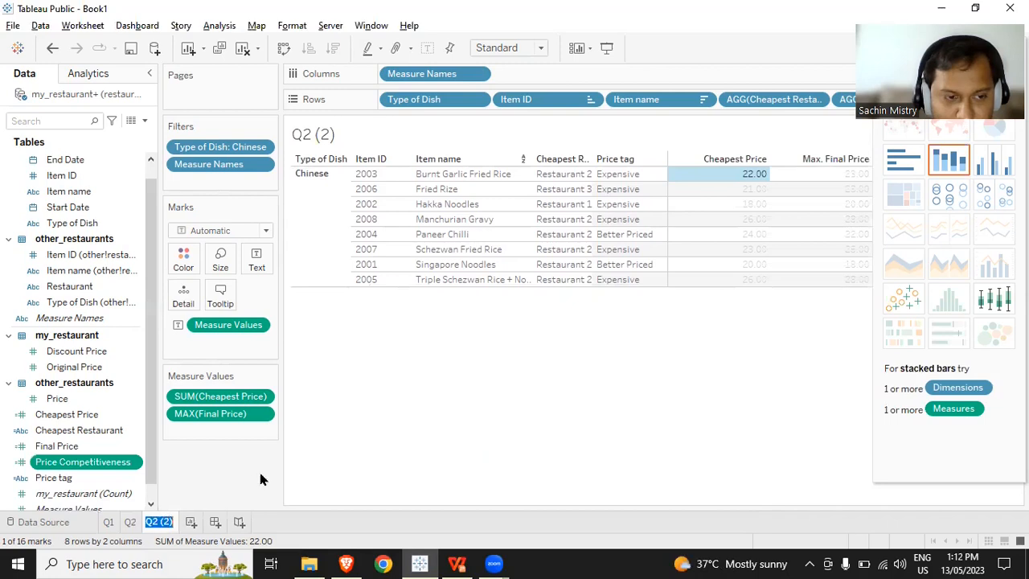
pyautogui.write('Q3')
pyautogui.press('Return')
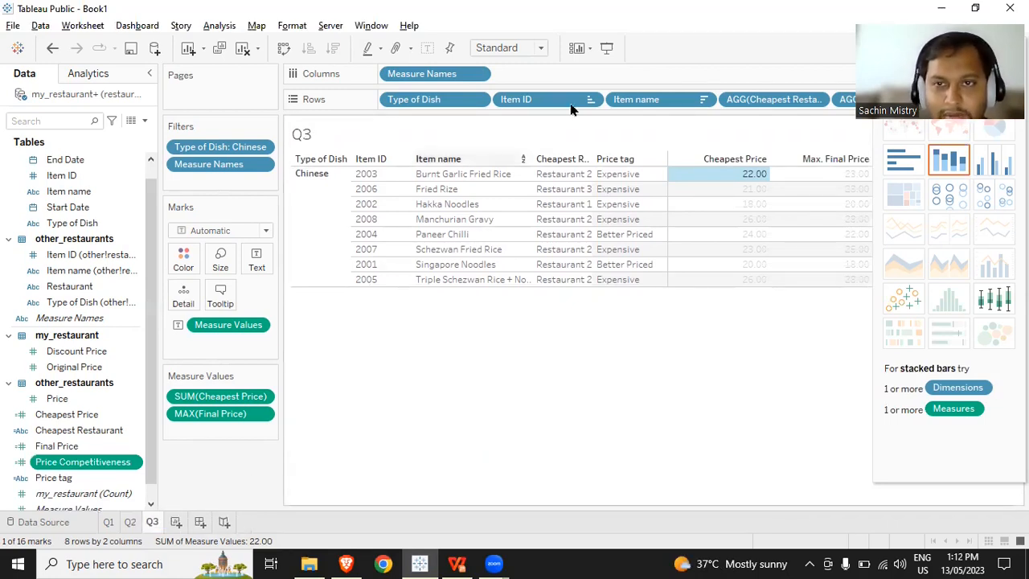
# - Strip the Q3 rows down to Type of Dish, remove the measure values, and show Price Competitiveness as the table's text
pyautogui.moveTo(846, 100); pyautogui.dragTo(671, 416)
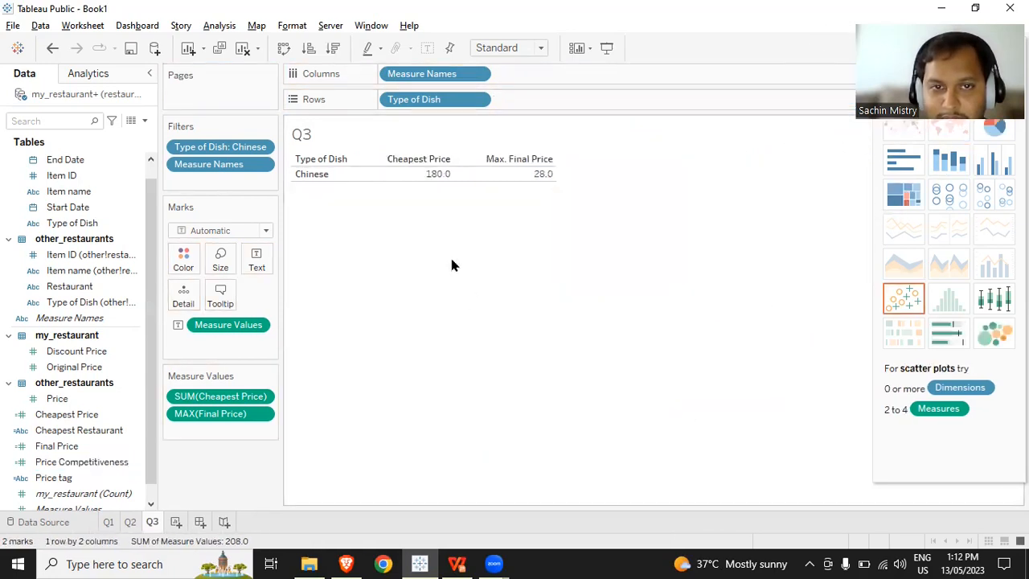
pyautogui.click(235, 418)
pyautogui.moveTo(235, 418); pyautogui.dragTo(623, 343)
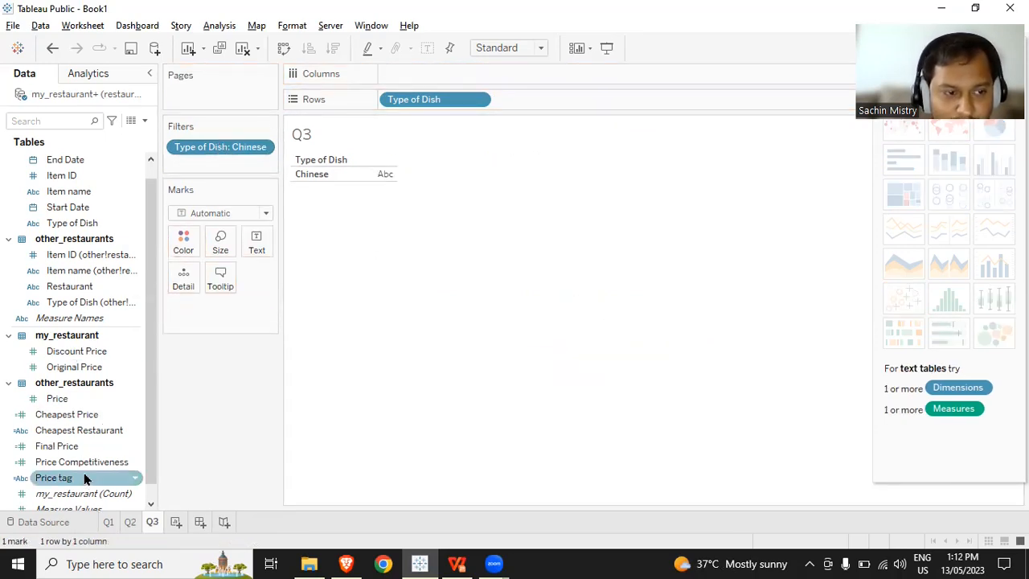
pyautogui.moveTo(85, 463); pyautogui.dragTo(259, 248)
pyautogui.moveTo(394, 182)
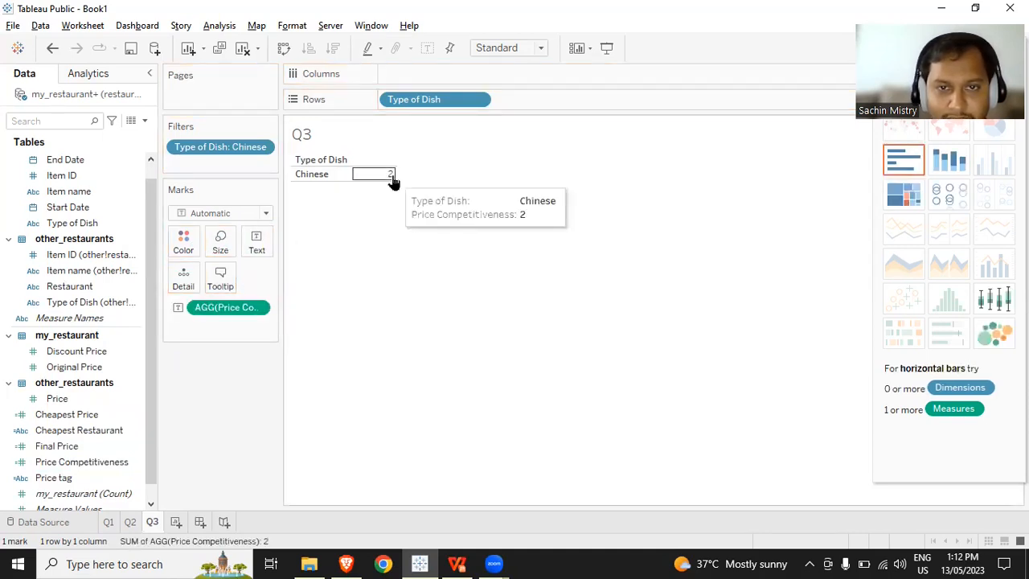
# - Edit the Price Competitiveness formula to divide the count by COUNTD([Item ID]), and save it
pyautogui.rightClick(97, 463)
pyautogui.click(144, 249)
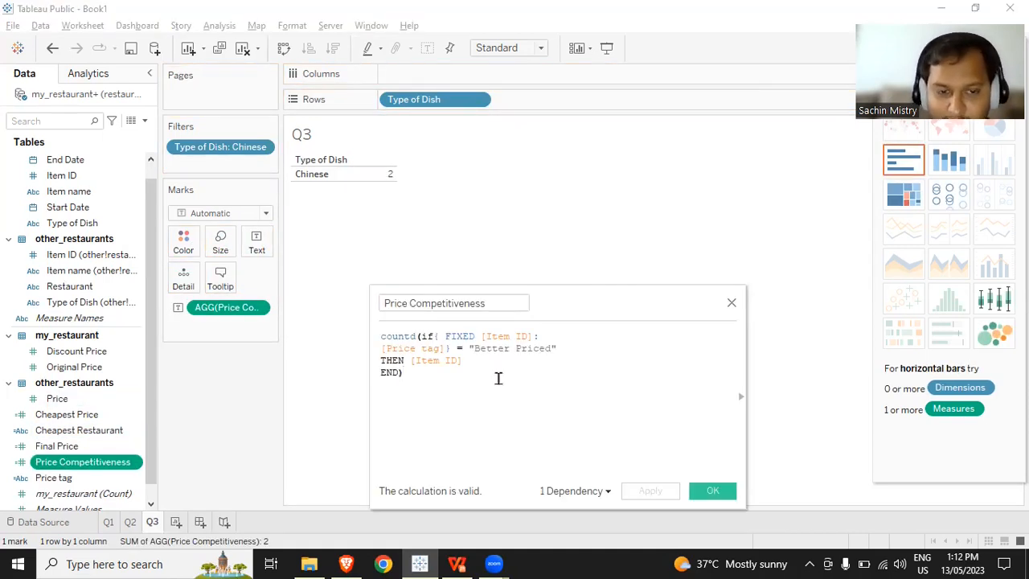
pyautogui.write('/ ')
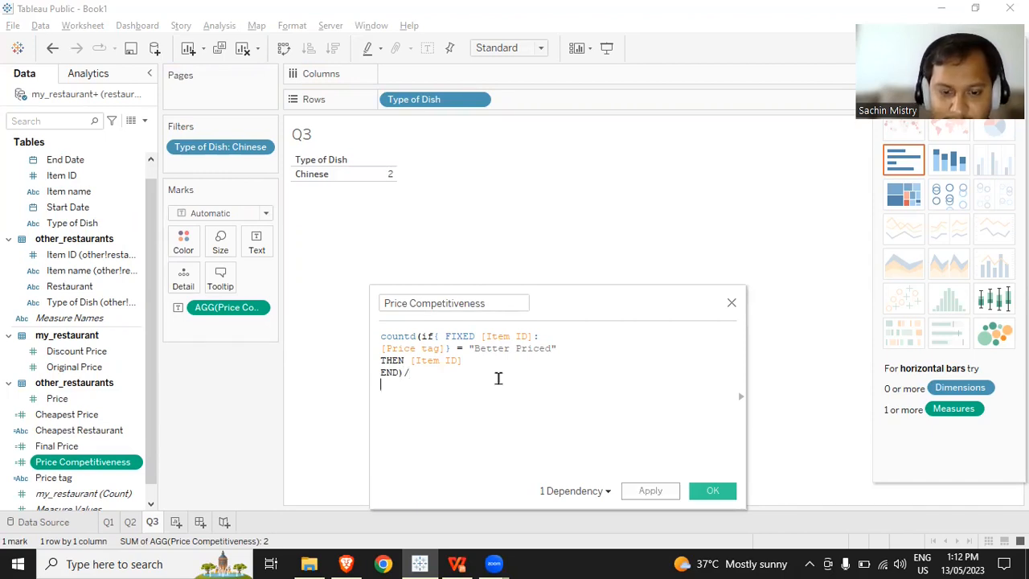
pyautogui.write('count')
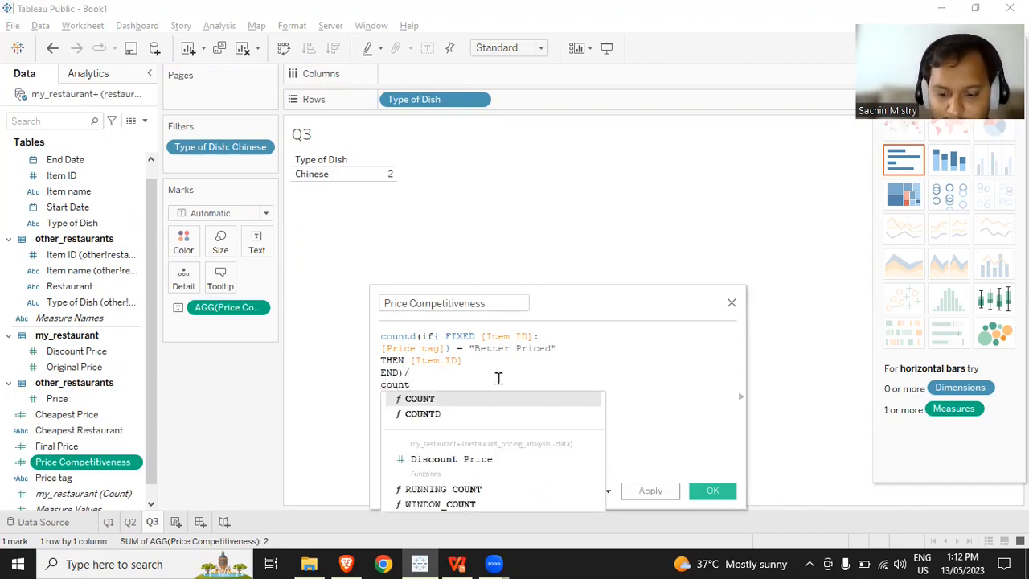
pyautogui.press('Down')
pyautogui.press('Return')
pyautogui.write('[Item ID]')
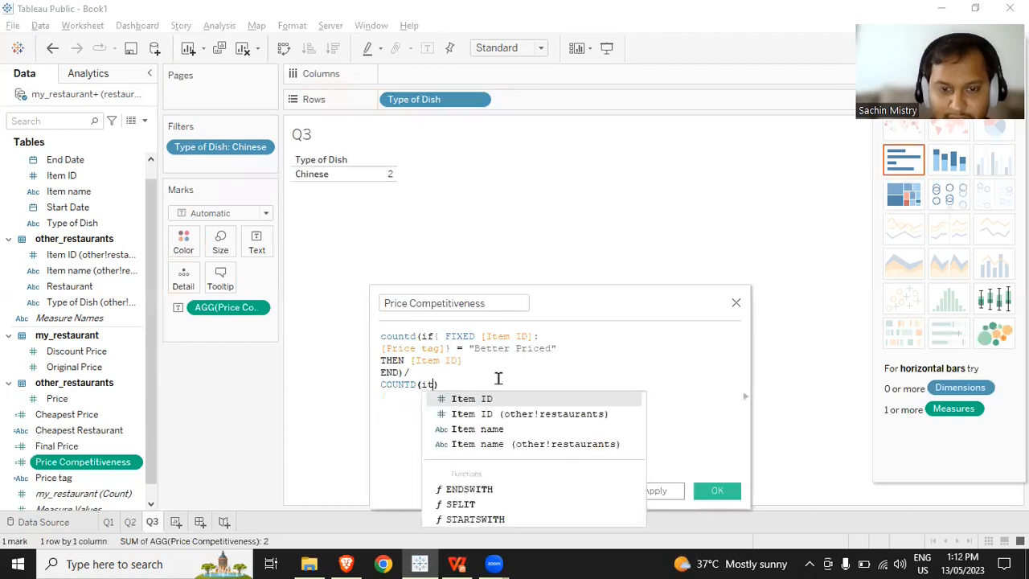
pyautogui.press('Return')
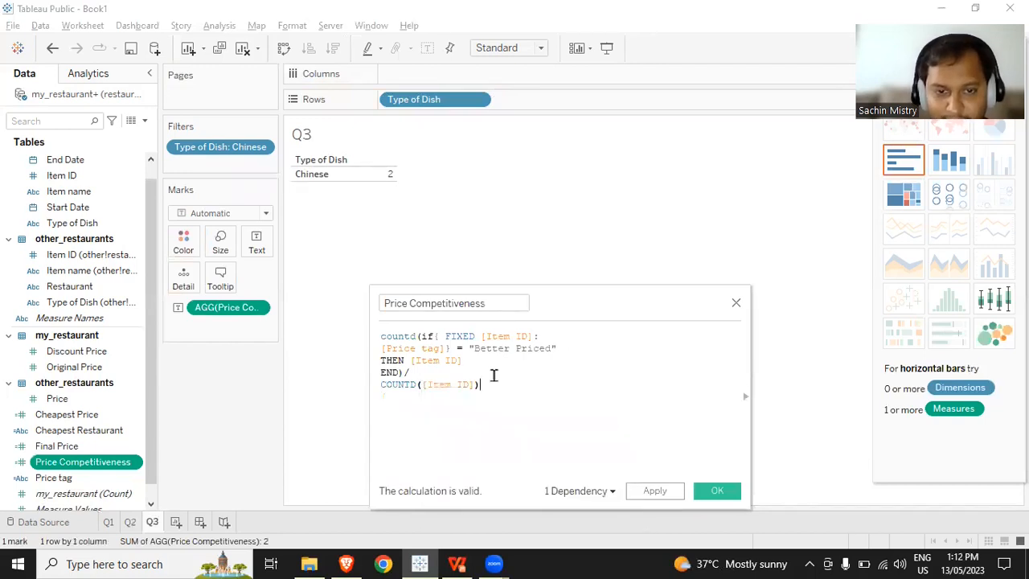
pyautogui.click(656, 490)
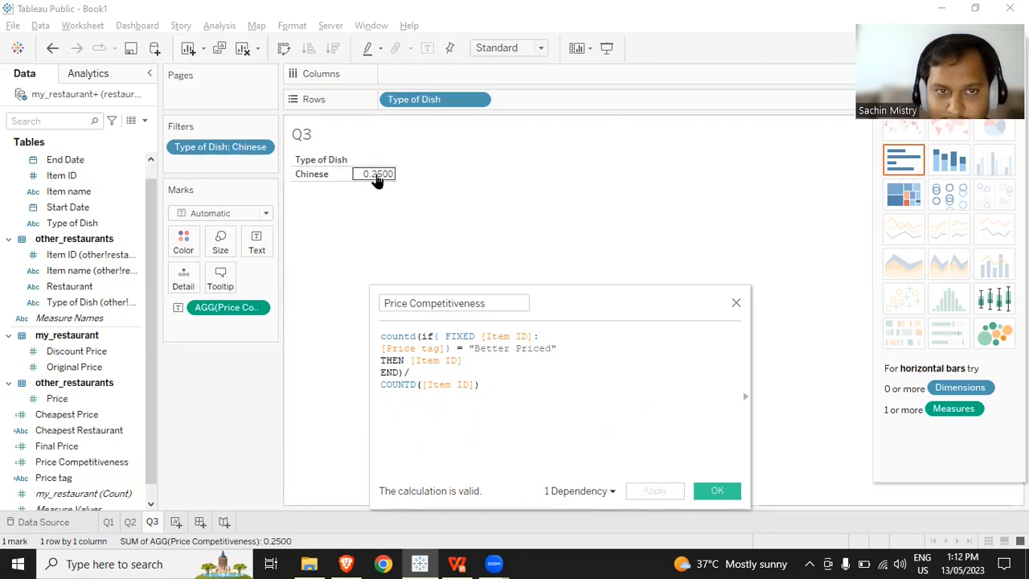
pyautogui.click(718, 491)
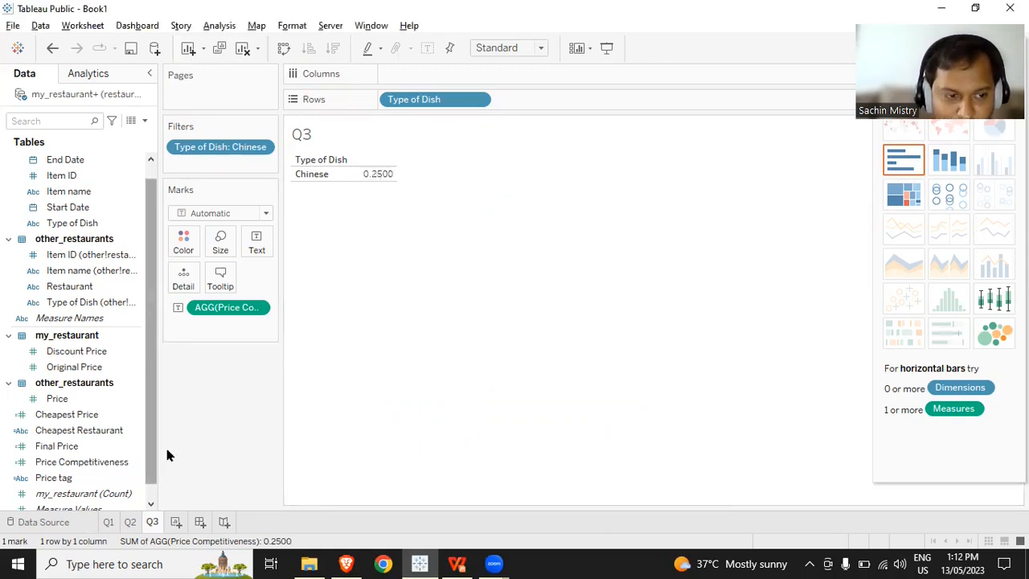
# - Format Price Competitiveness on Q3 as a percentage with 0 decimal places, and remove the Type of Dish filter
pyautogui.click(261, 310)
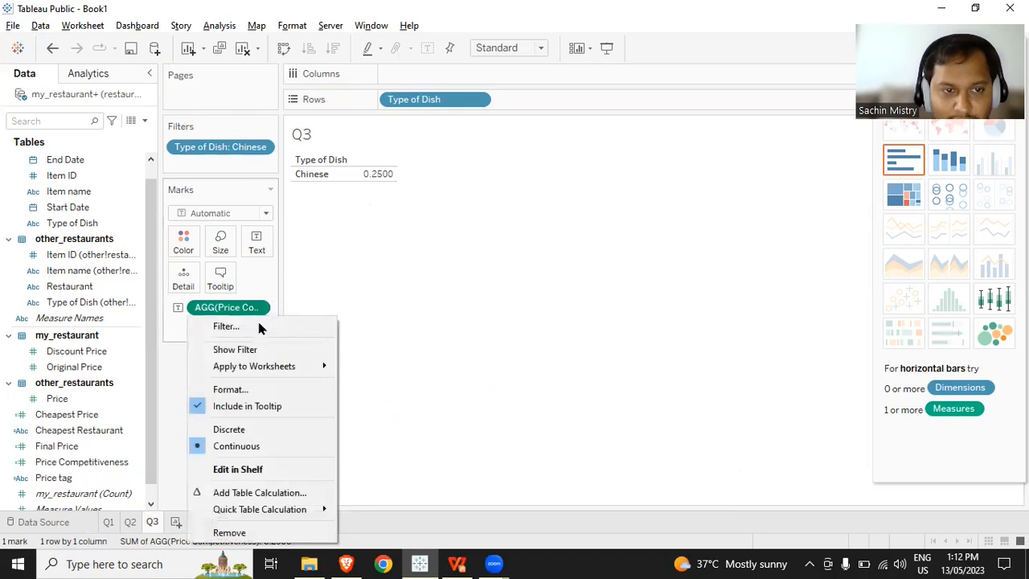
pyautogui.click(259, 391)
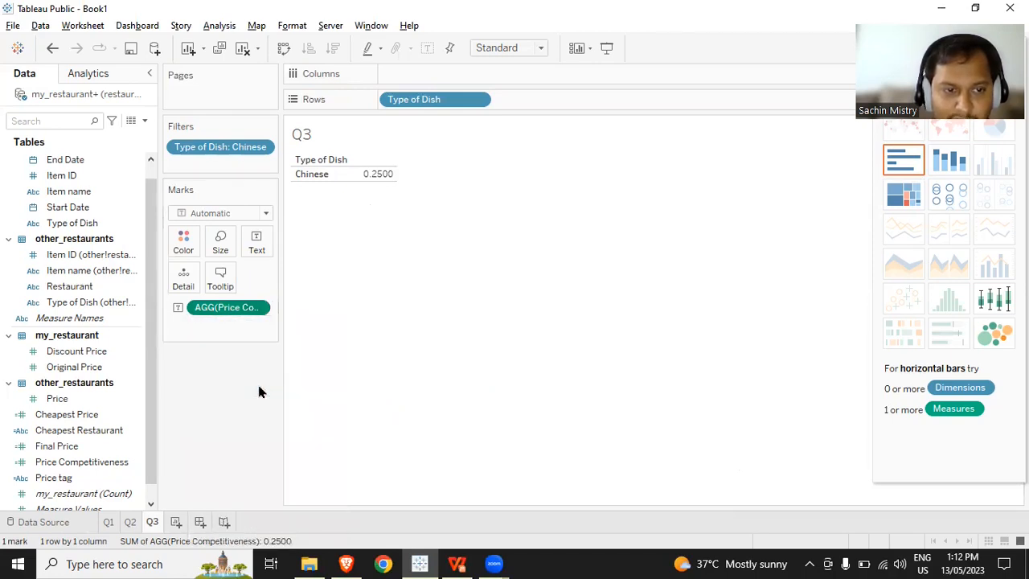
pyautogui.press('ctrl')
pyautogui.press('ctrl')
pyautogui.press('ctrl')
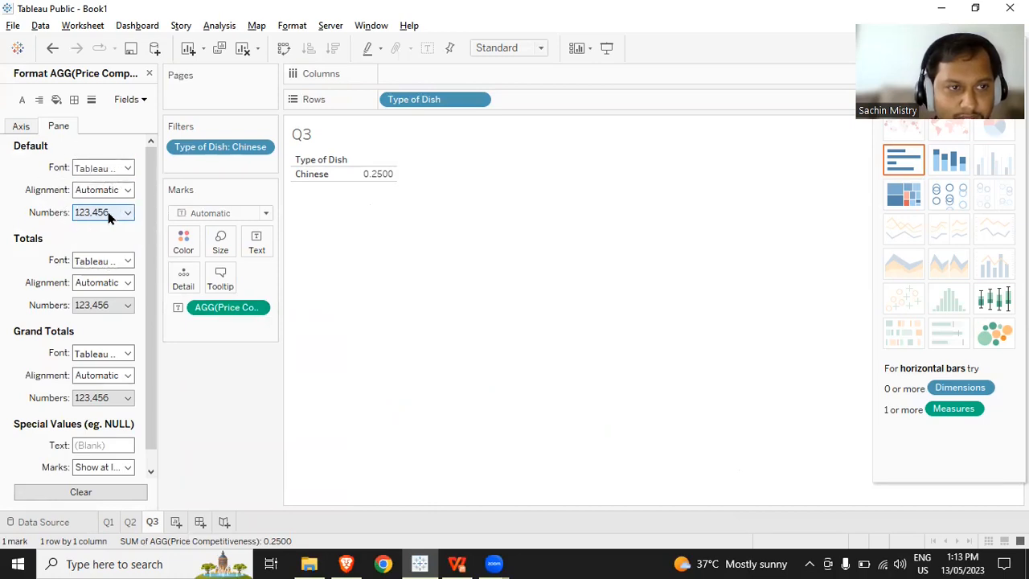
pyautogui.click(109, 213)
pyautogui.click(109, 306)
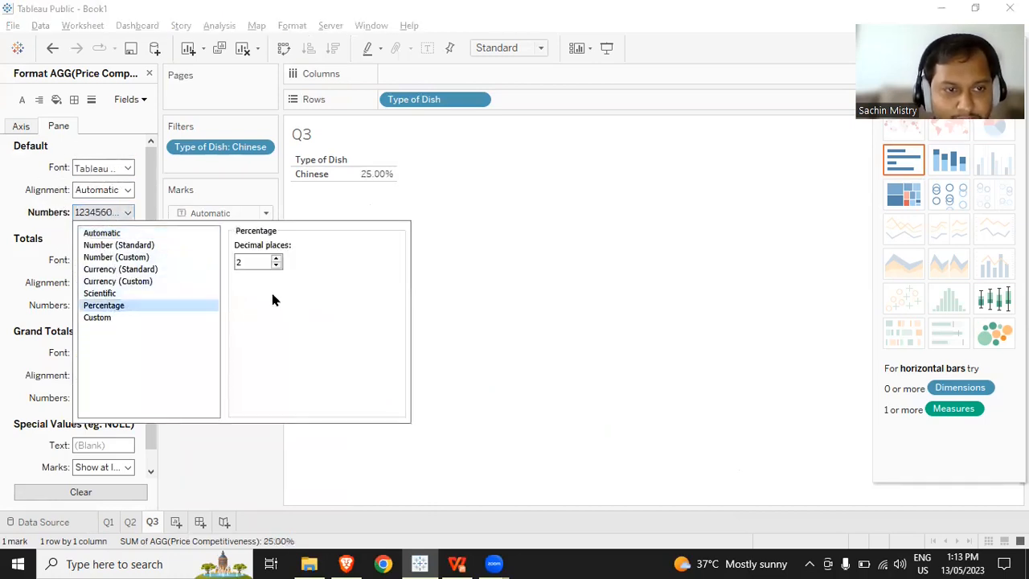
pyautogui.click(276, 266)
pyautogui.click(277, 265)
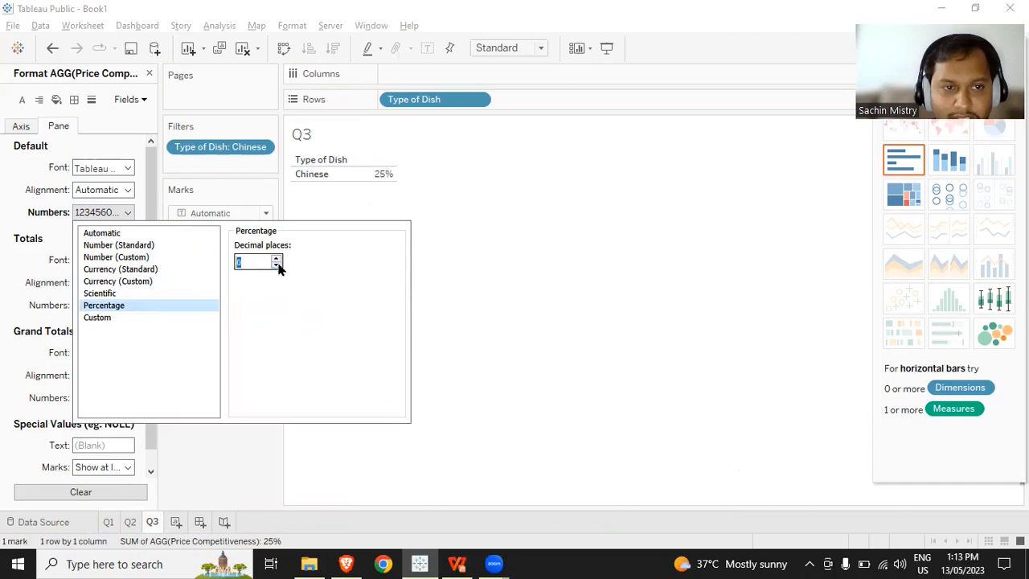
pyautogui.click(454, 293)
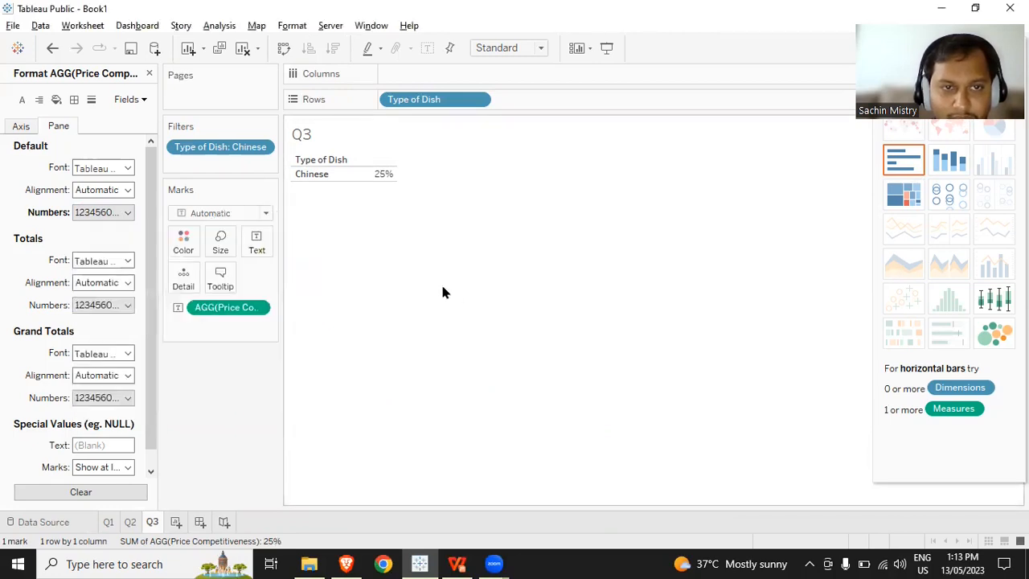
pyautogui.moveTo(382, 183)
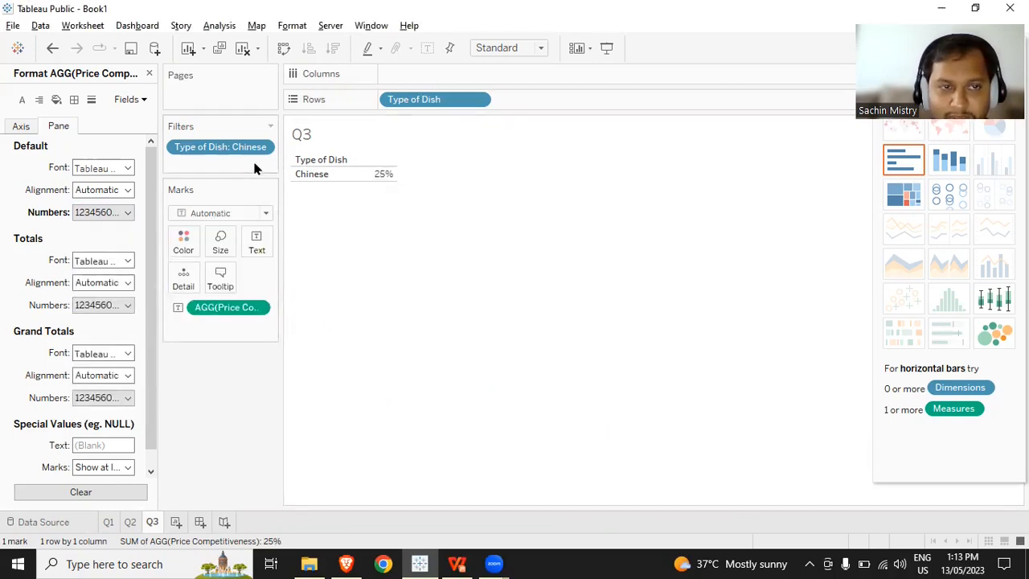
pyautogui.moveTo(225, 149); pyautogui.dragTo(575, 327)
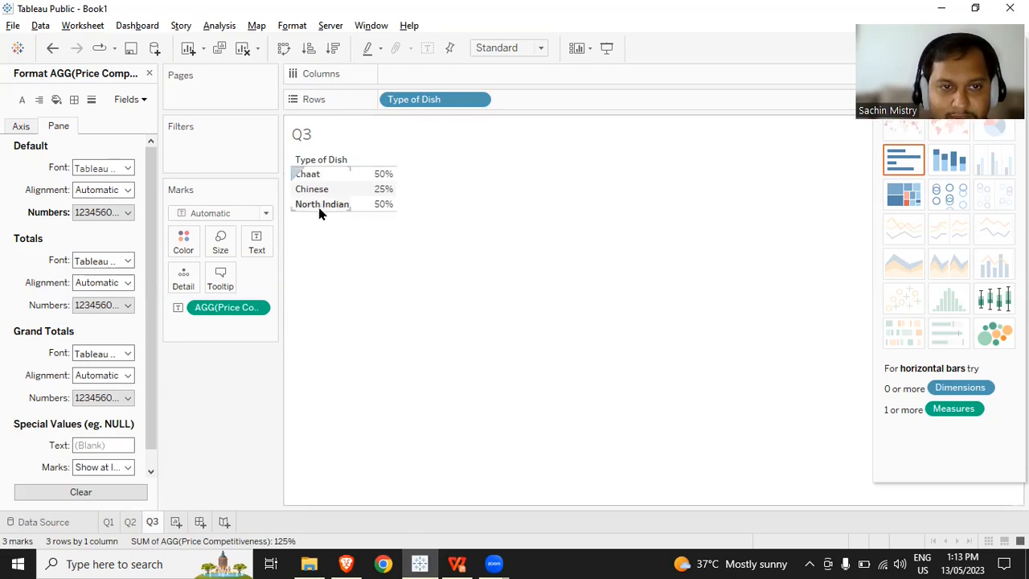
# - Duplicate the Q3 worksheet and name the copy Q4
pyautogui.rightClick(148, 524)
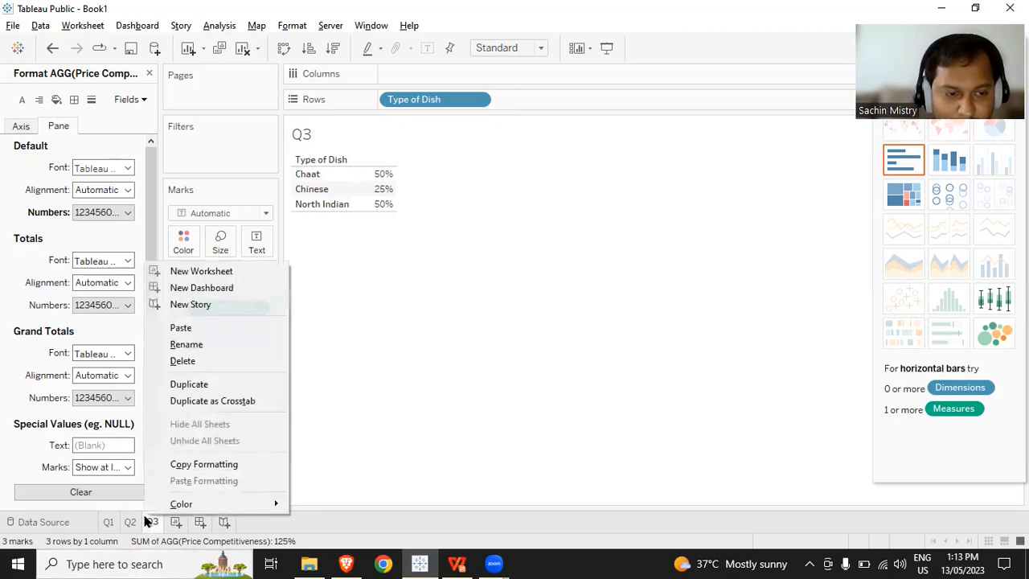
pyautogui.click(197, 384)
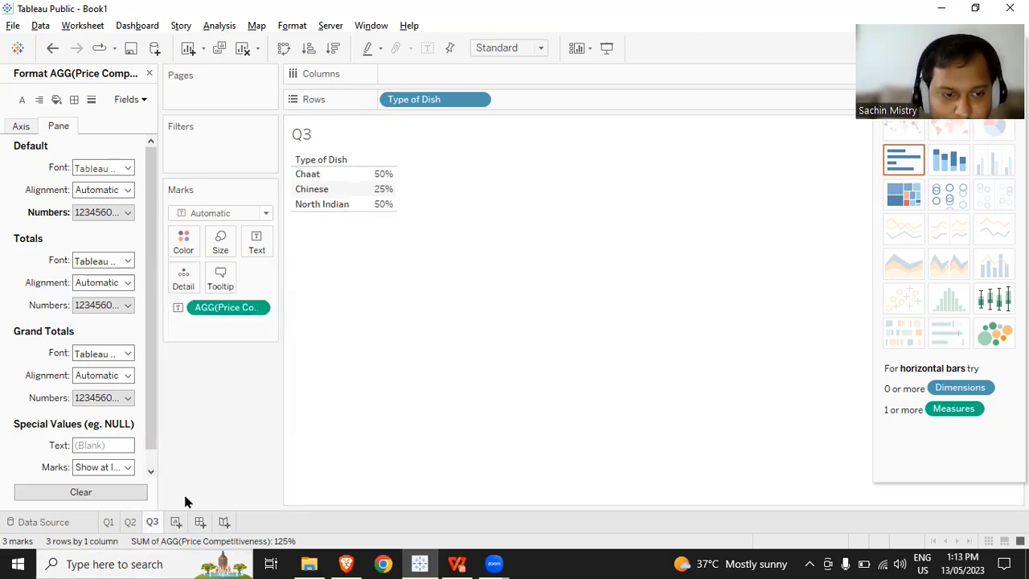
pyautogui.doubleClick(182, 522)
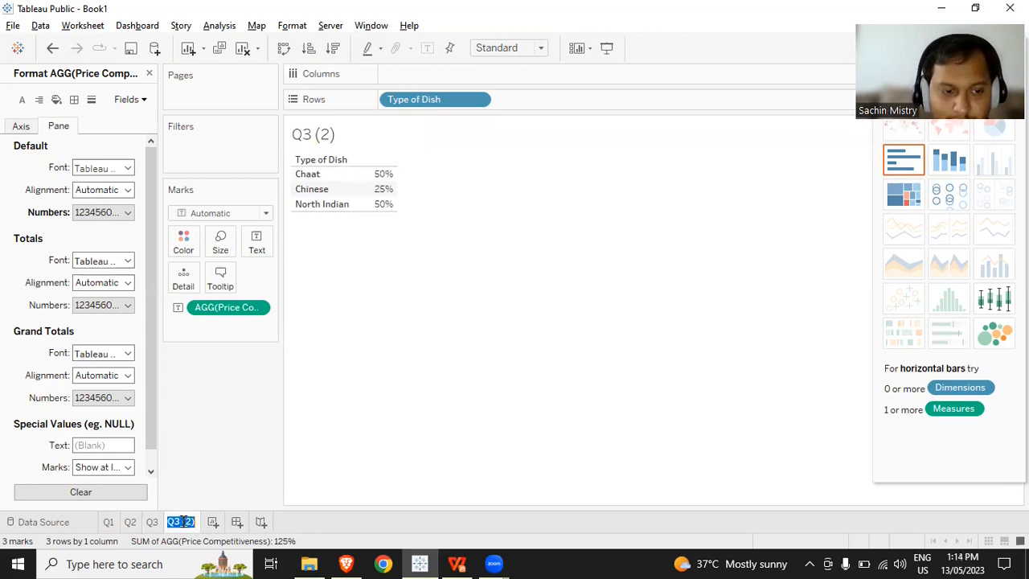
pyautogui.write('Q4')
pyautogui.press('Return')
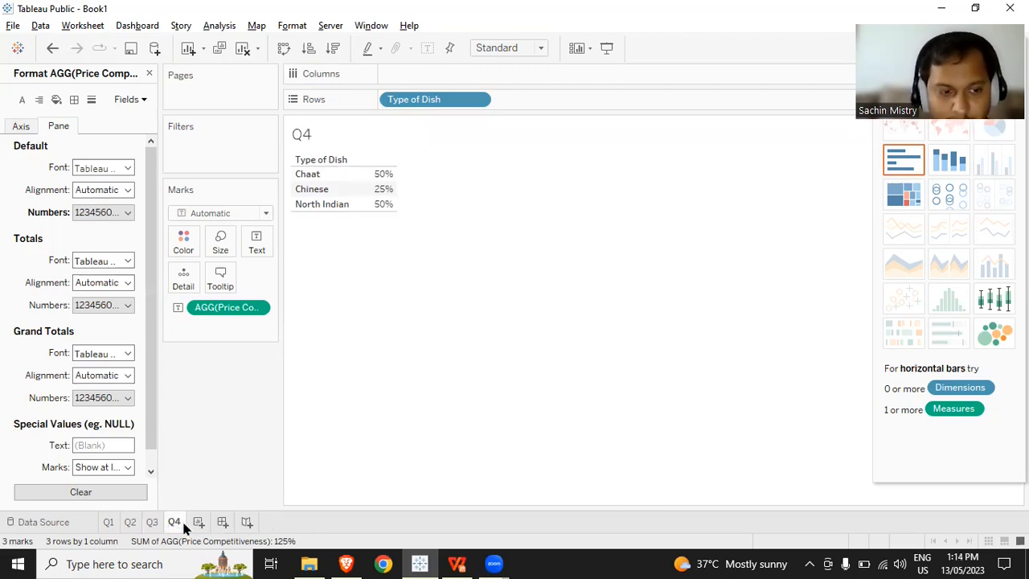
# - Keep only the North Indian dish type in the Q4 table and close the formatting options
pyautogui.click(329, 205)
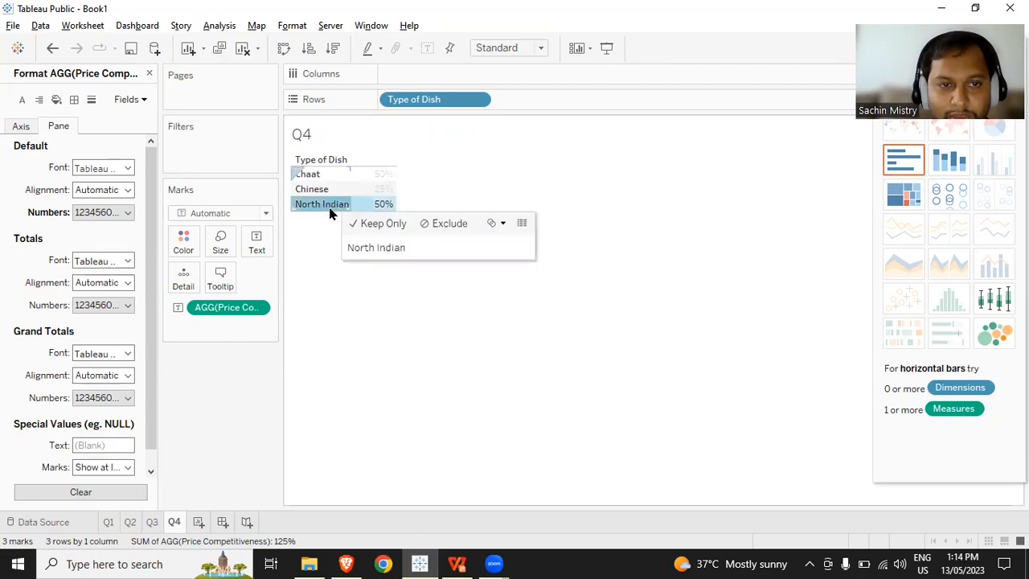
pyautogui.click(353, 228)
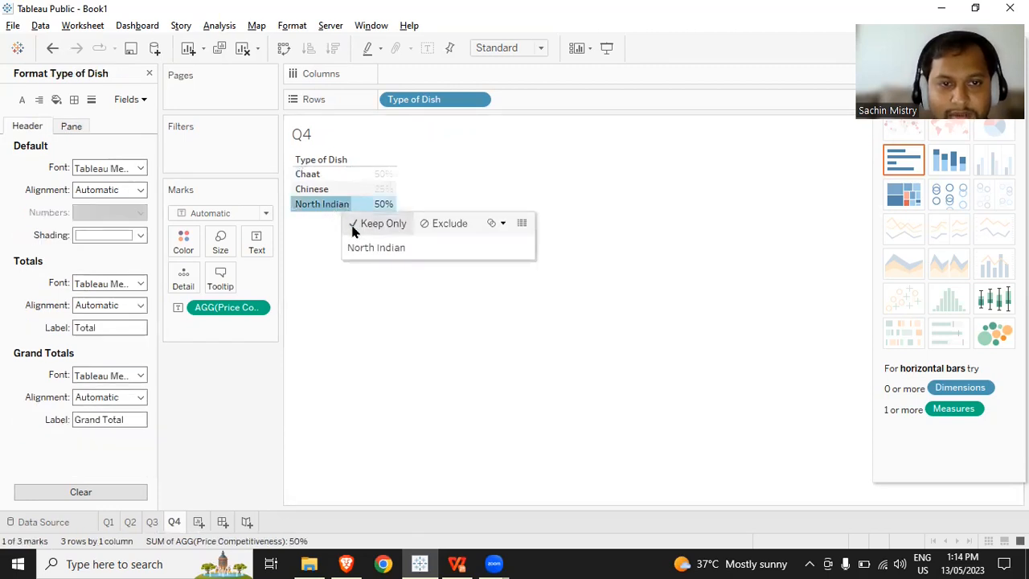
pyautogui.click(148, 74)
# - Add Restaurant to the rows after Type of Dish, and remove Price Competitiveness from the table's text
pyautogui.click(69, 119)
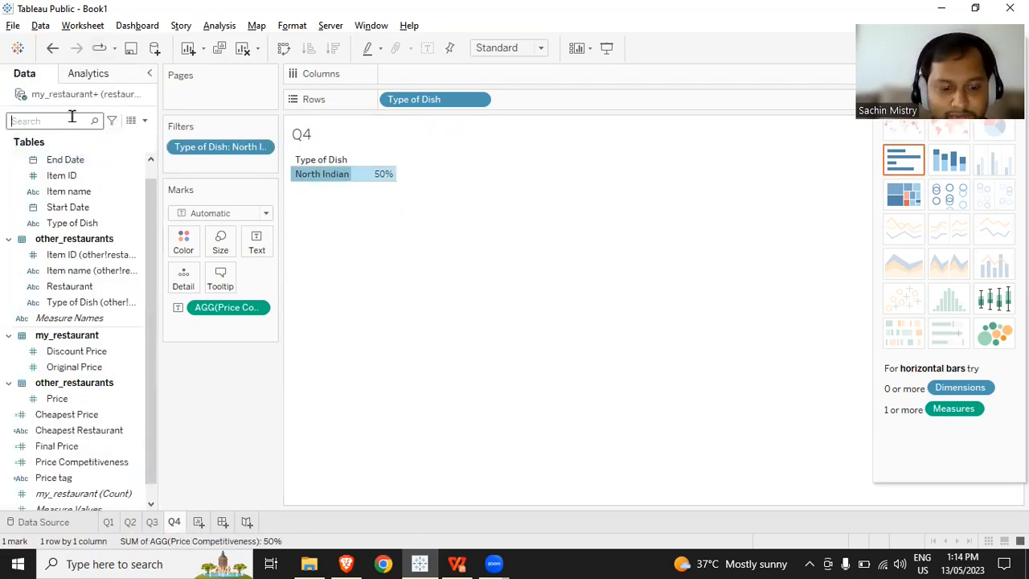
pyautogui.write('res')
pyautogui.click(69, 225)
pyautogui.moveTo(69, 228); pyautogui.dragTo(575, 95)
pyautogui.click(485, 287)
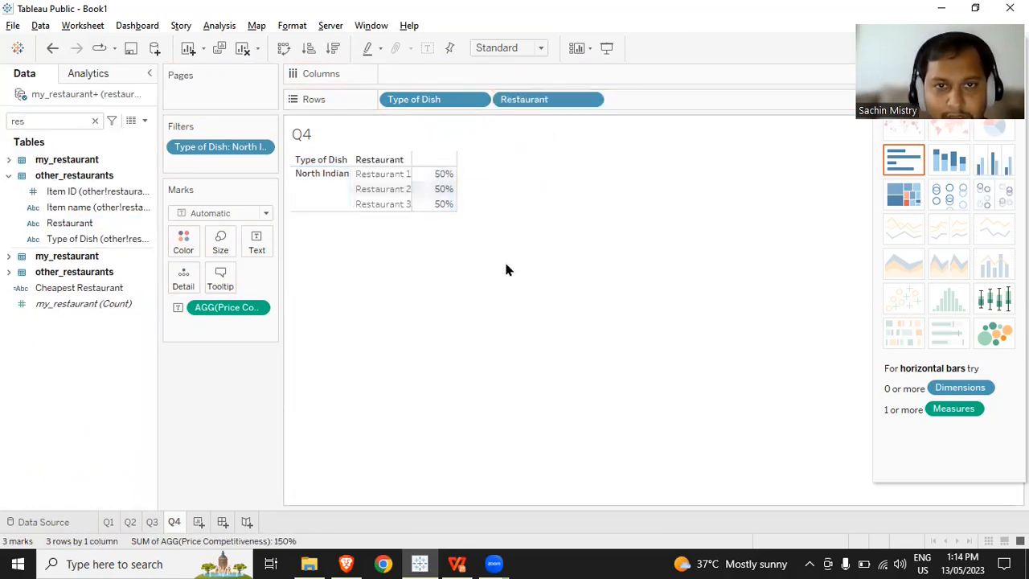
pyautogui.moveTo(223, 310); pyautogui.dragTo(224, 402)
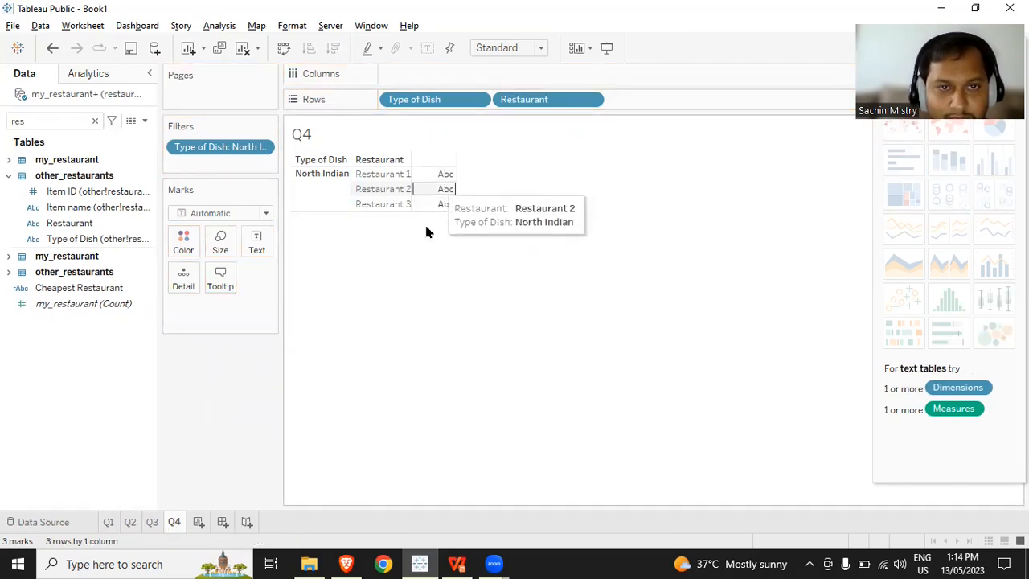
# - Search the fields for "item" and add my_restaurant's Item ID and Item name to the rows after Restaurant
pyautogui.click(61, 122)
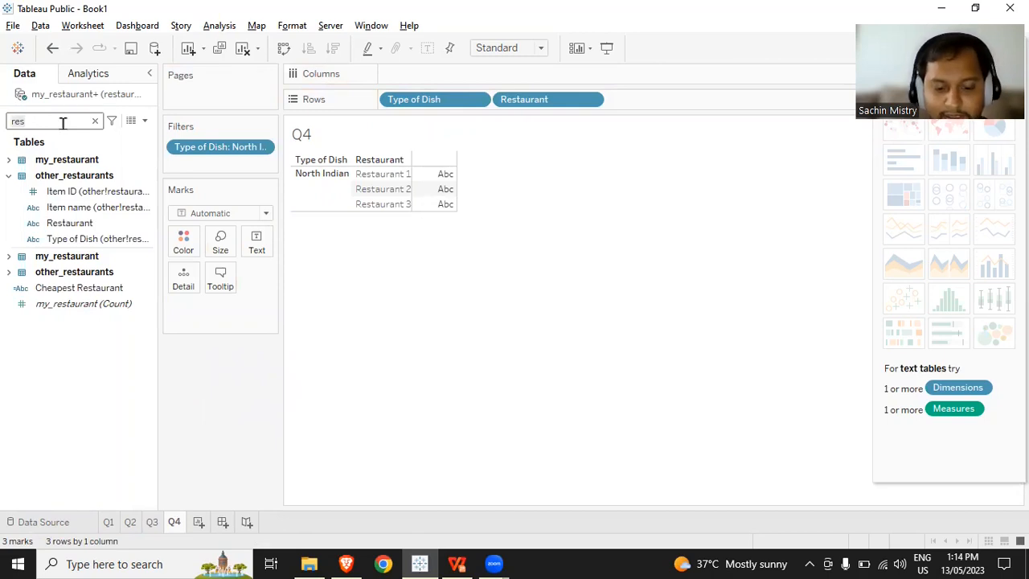
pyautogui.press('BackSpace')
pyautogui.press('BackSpace')
pyautogui.press('BackSpace')
pyautogui.write('item')
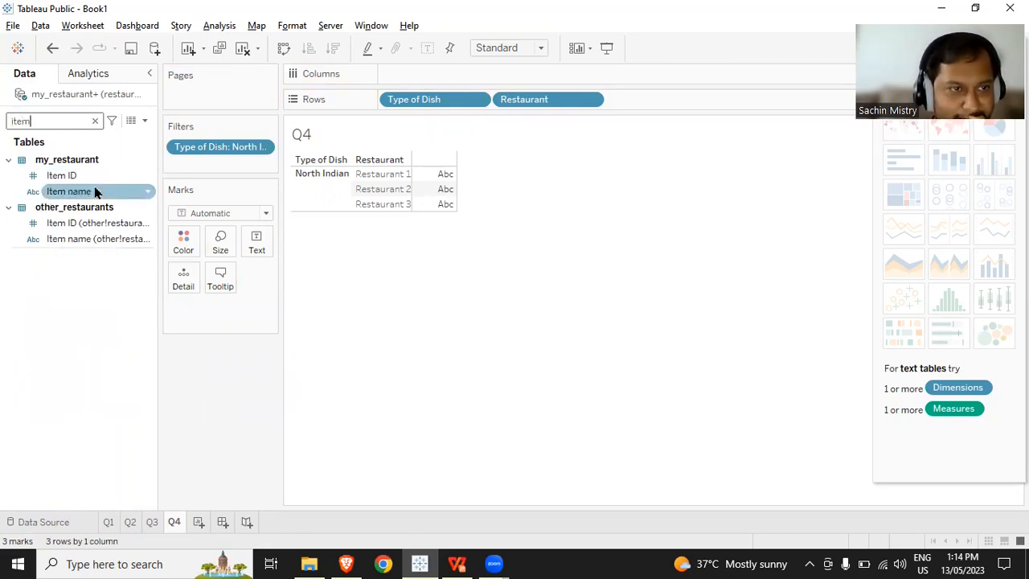
pyautogui.moveTo(96, 178); pyautogui.dragTo(647, 97)
pyautogui.moveTo(85, 193); pyautogui.dragTo(774, 98)
# - Search the fields for "price" and show the other_restaurants Price as the table's text
pyautogui.click(82, 127)
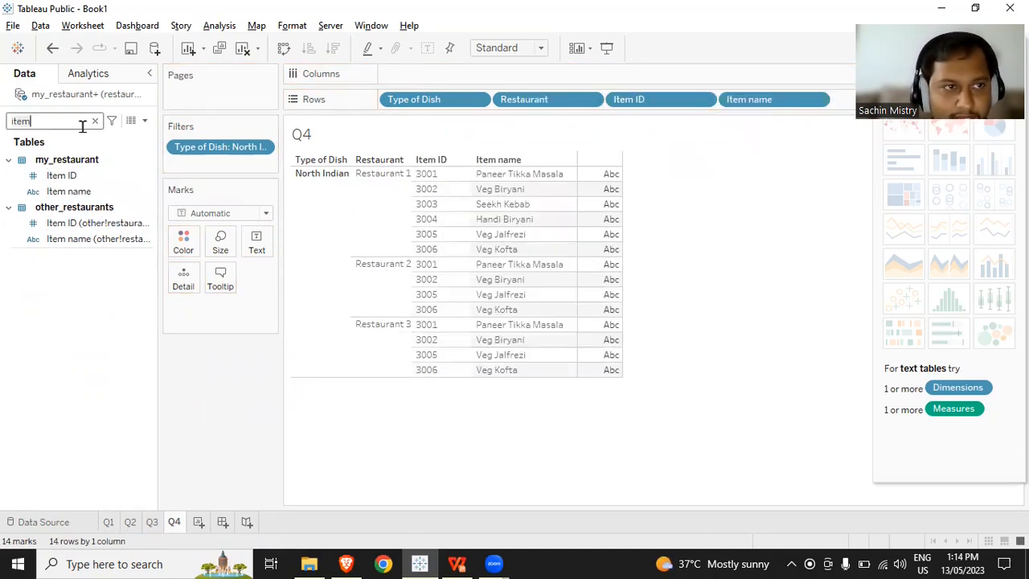
pyautogui.hotkey('ctrl', 'a')
pyautogui.write('pr')
pyautogui.moveTo(57, 234); pyautogui.dragTo(254, 252)
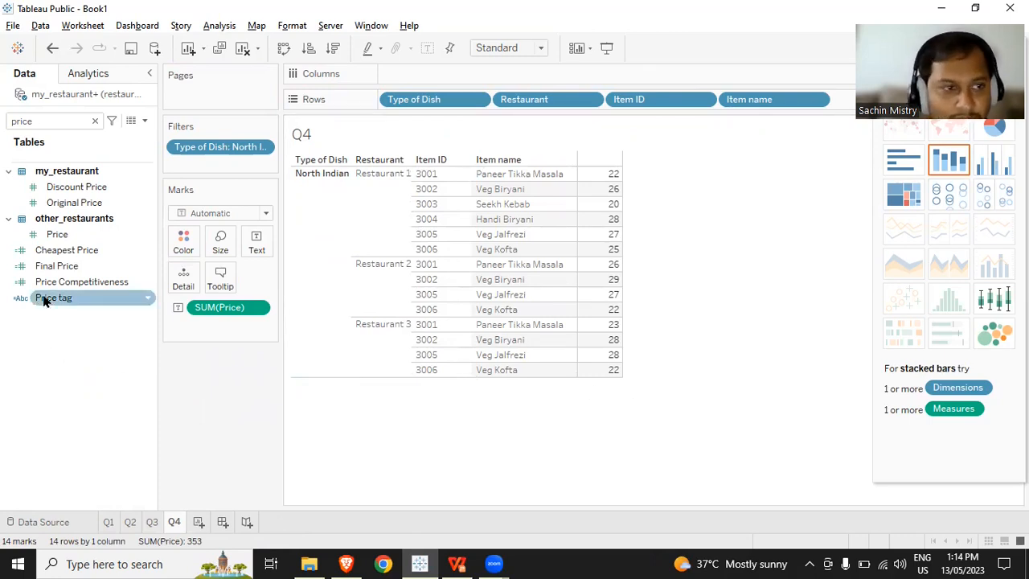
# - Add Final Price to the table beside Price and set its aggregation to Maximum
pyautogui.click(91, 269)
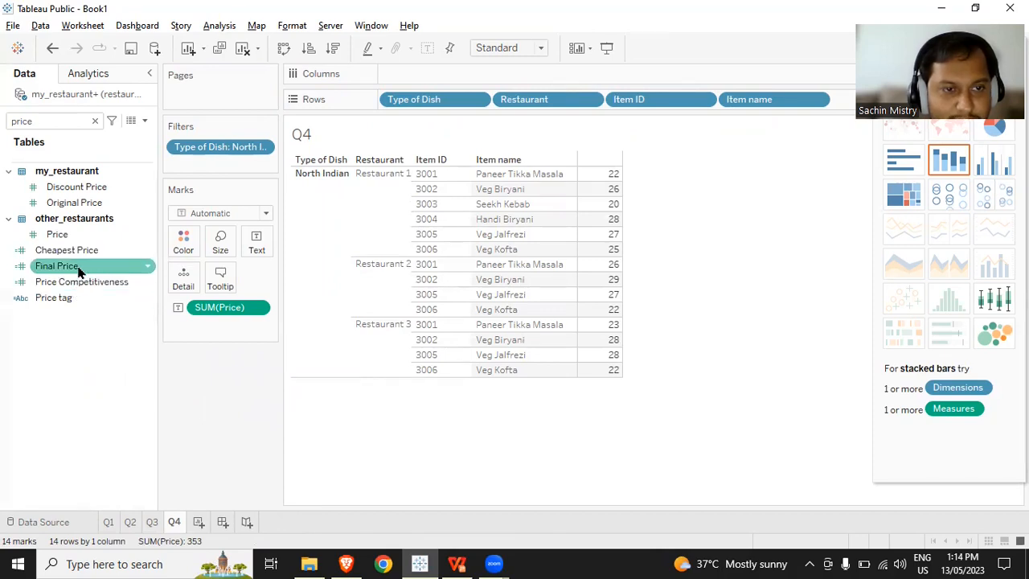
pyautogui.click(79, 271)
pyautogui.doubleClick(79, 272)
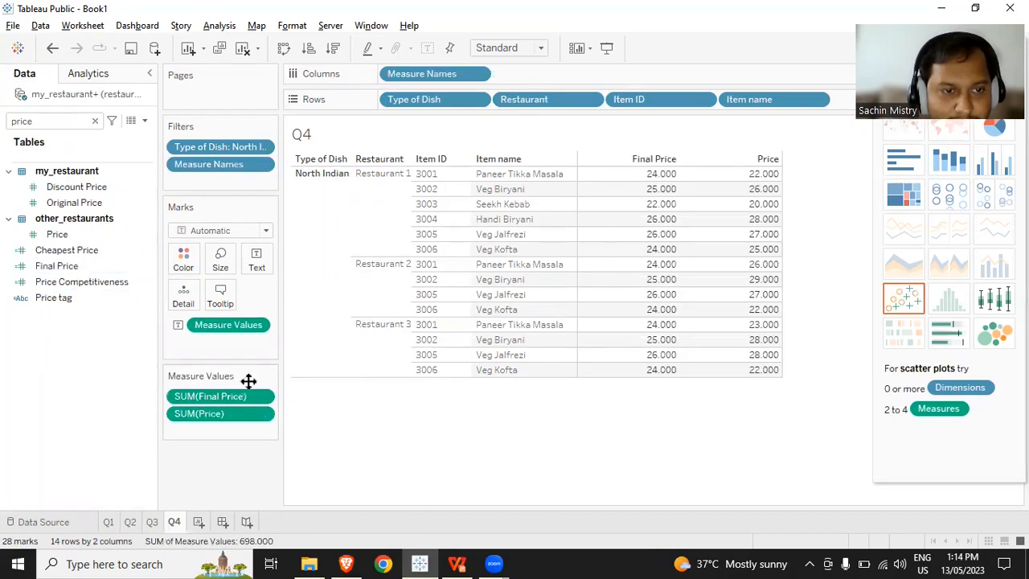
pyautogui.click(262, 397)
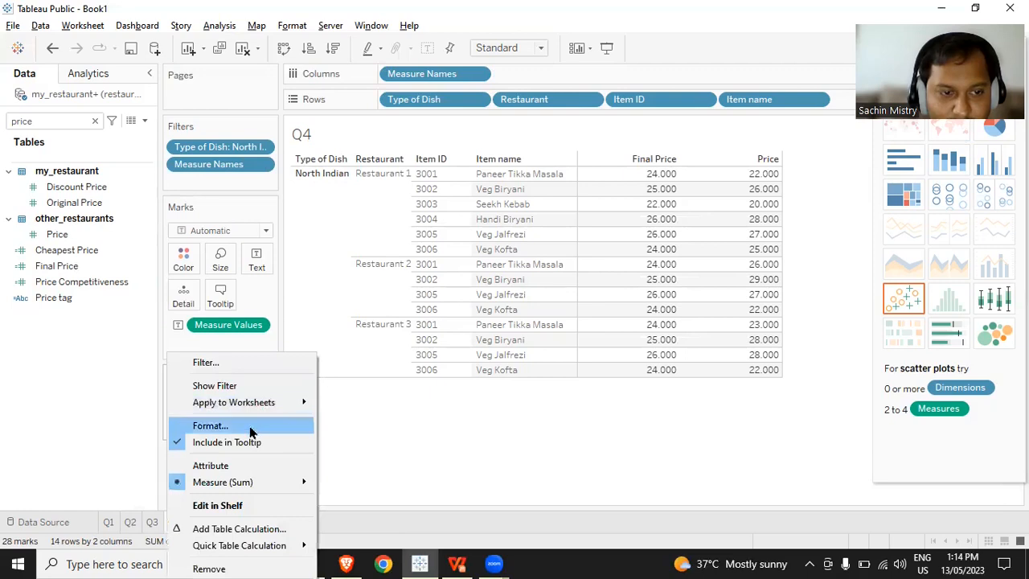
pyautogui.moveTo(298, 482)
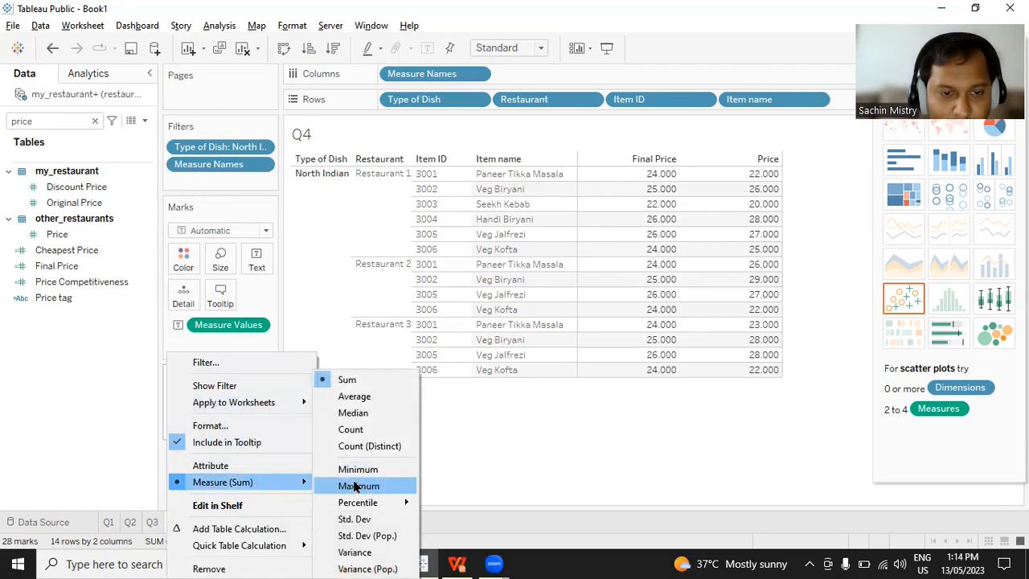
pyautogui.click(359, 486)
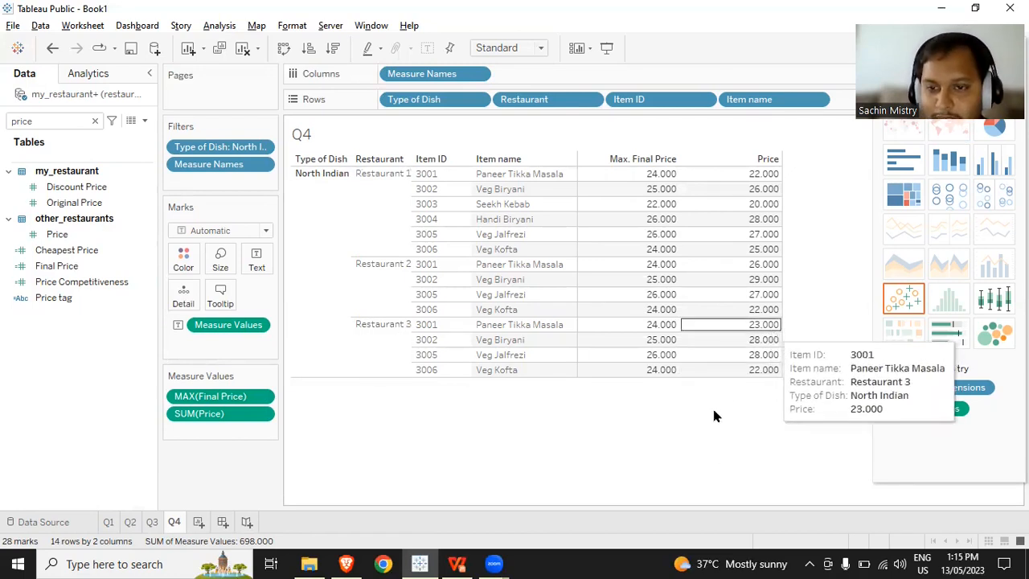
pyautogui.click(95, 121)
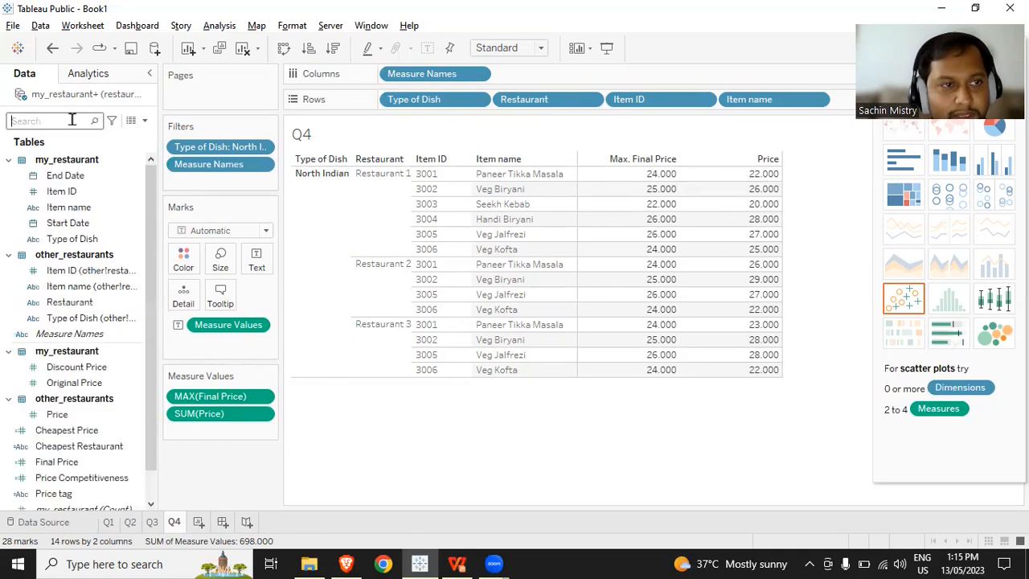
pyautogui.click(144, 122)
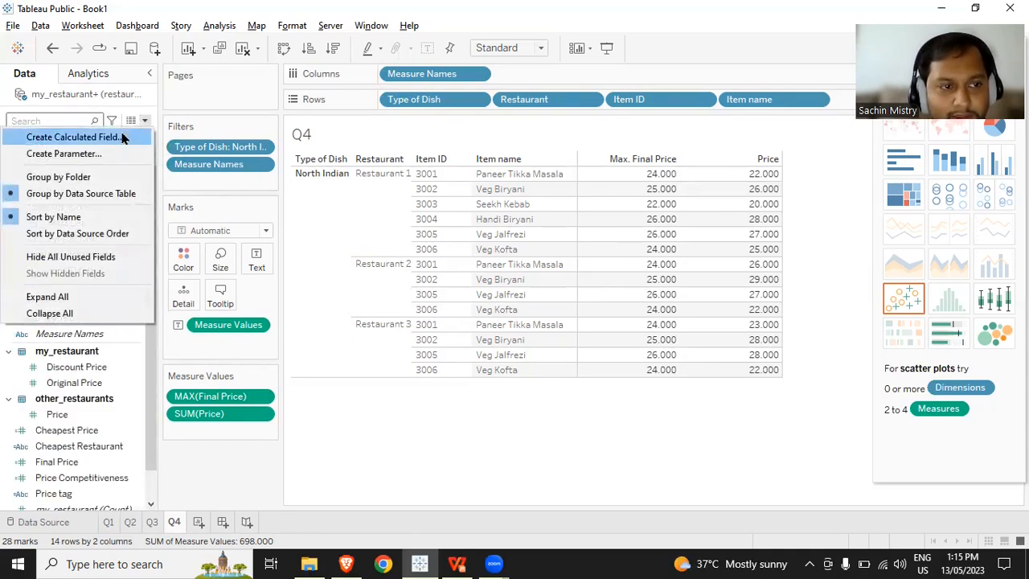
pyautogui.click(123, 139)
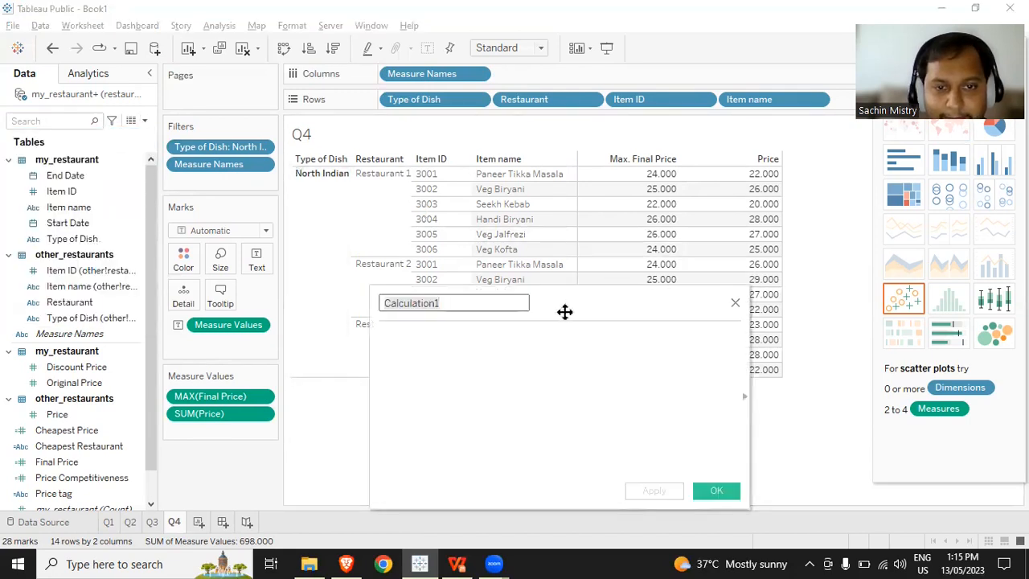
pyautogui.click(732, 304)
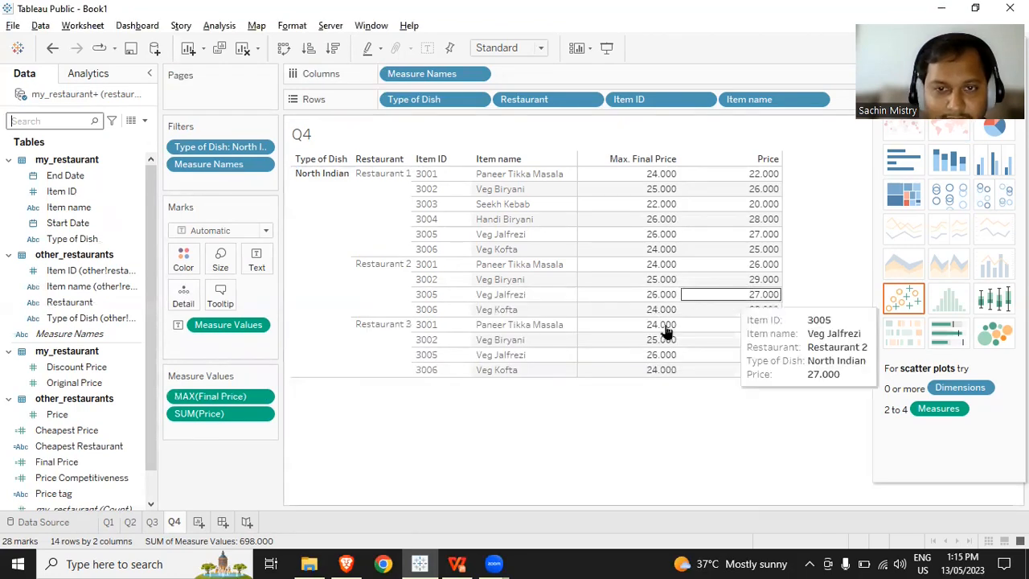
# - Examine the Price tag formula, especially its SUM([Cheapest Price]) comparison, and close it without editing
pyautogui.rightClick(133, 494)
pyautogui.click(219, 231)
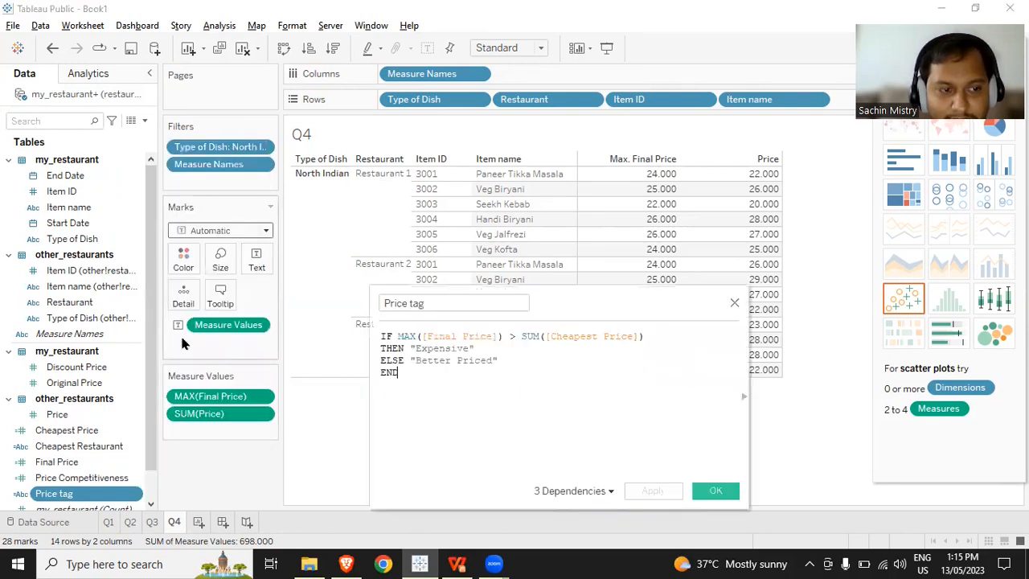
pyautogui.click(543, 336)
pyautogui.doubleClick(574, 336)
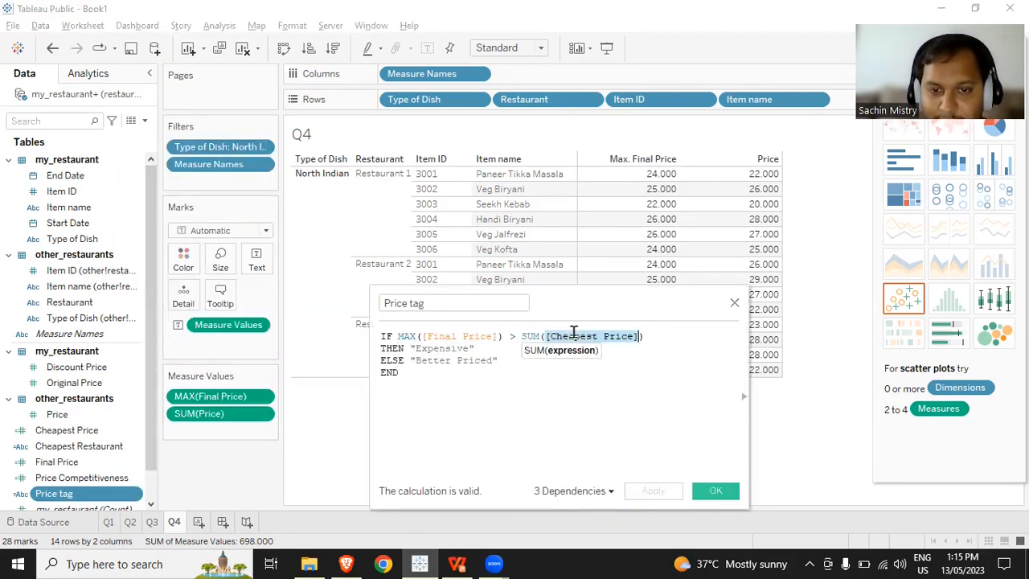
pyautogui.click(735, 303)
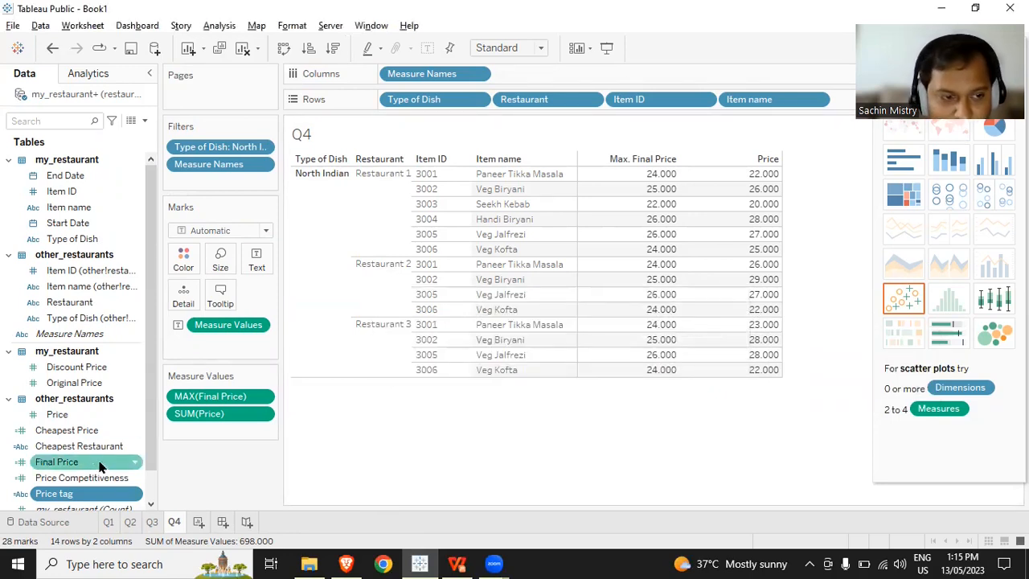
# - Duplicate the Price tag calculated field
pyautogui.click(134, 495)
pyautogui.click(212, 258)
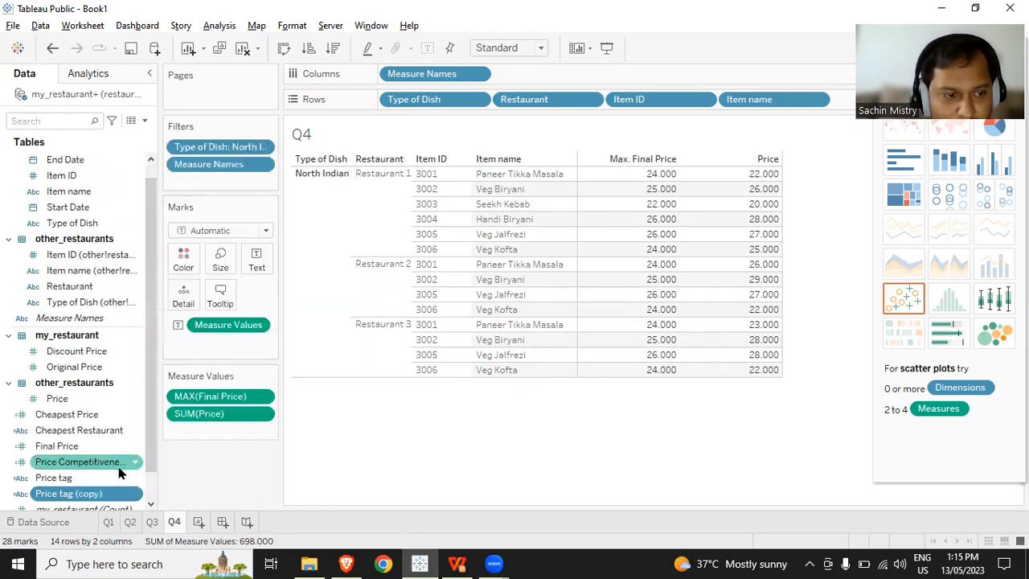
pyautogui.scroll(-1, 124, 469)
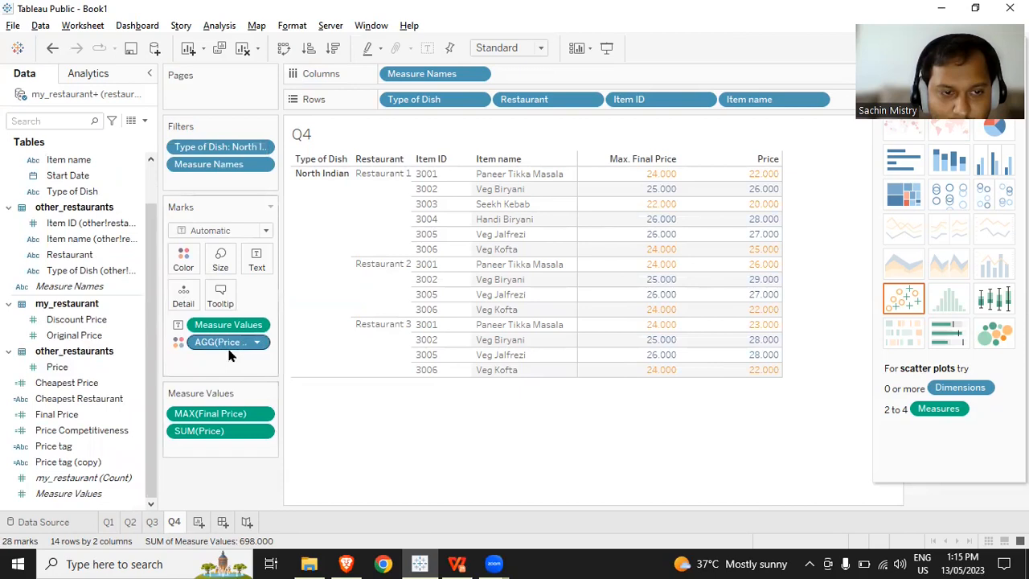
# - Remove the Price tag colouring and edit Price tag (copy) to compare MAX([Final Price]) with SUM([Price])
pyautogui.moveTo(225, 342); pyautogui.dragTo(95, 477)
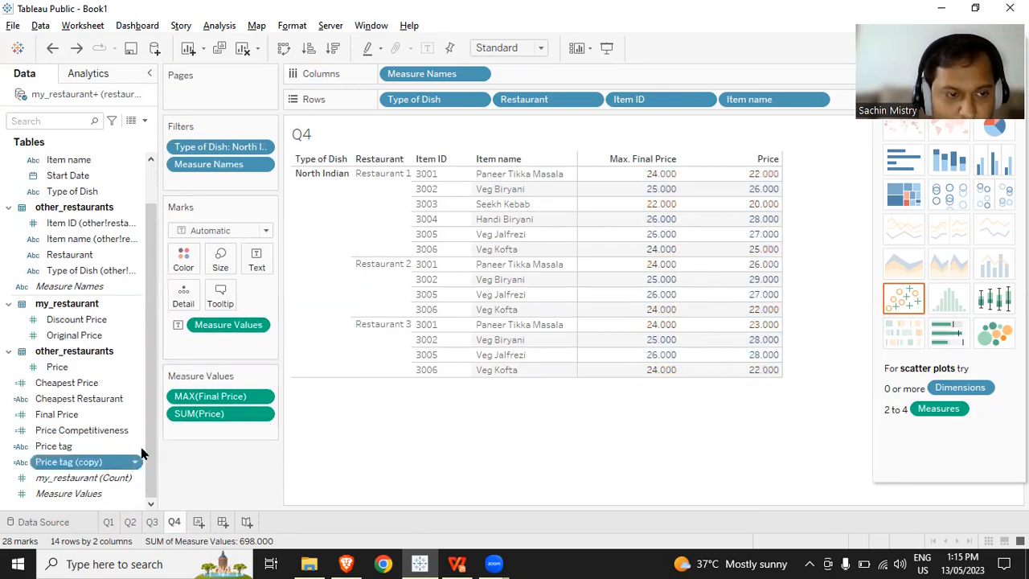
pyautogui.rightClick(135, 465)
pyautogui.click(215, 201)
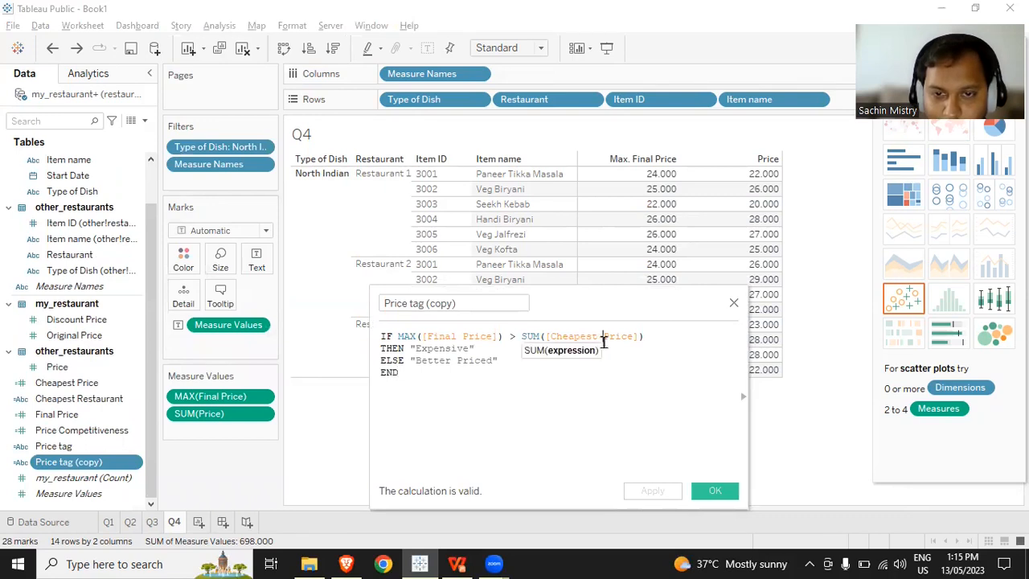
pyautogui.moveTo(600, 338); pyautogui.dragTo(552, 338)
pyautogui.press('BackSpace')
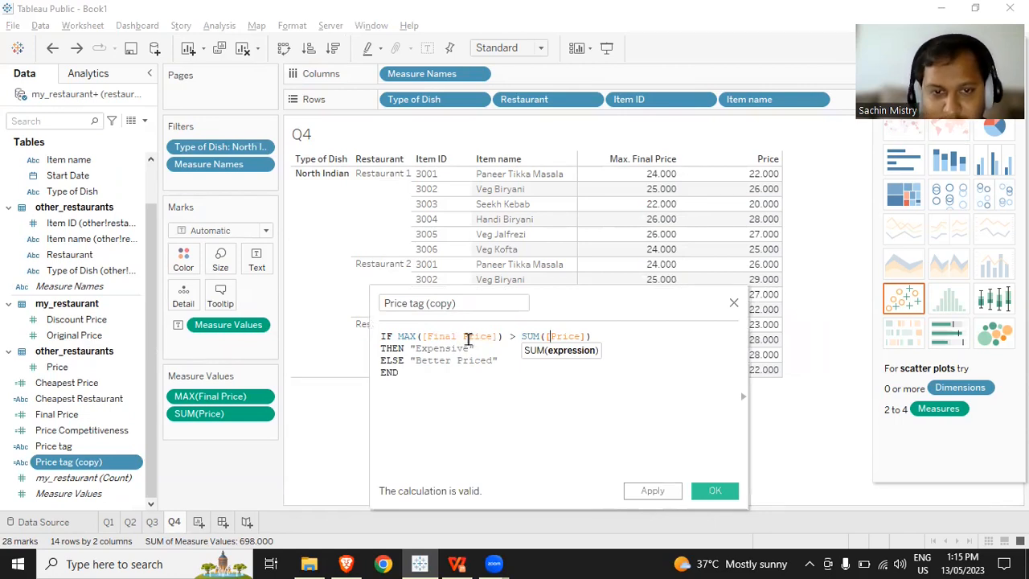
pyautogui.click(466, 337)
pyautogui.click(584, 346)
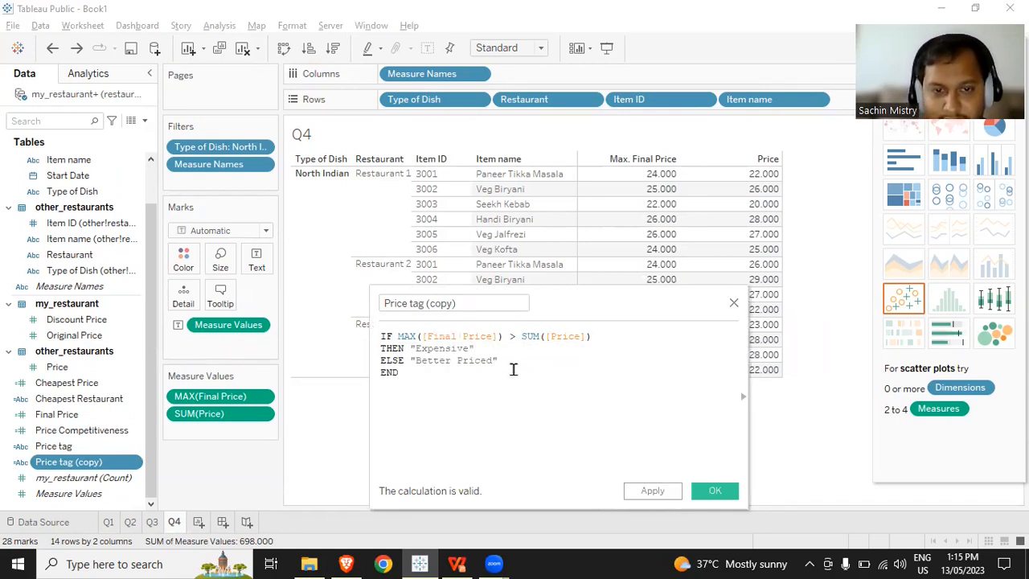
pyautogui.click(714, 490)
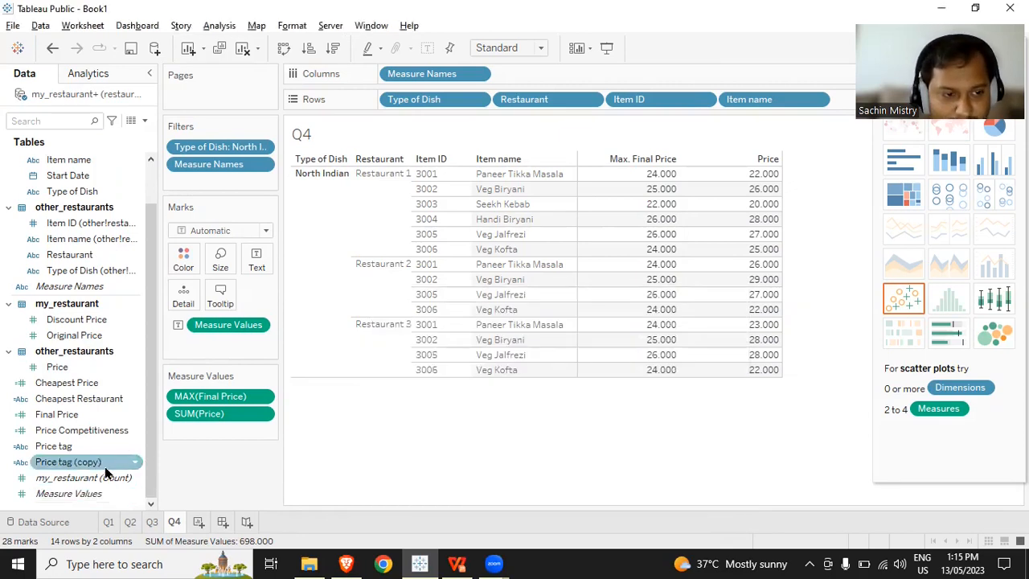
# - Add Price tag (copy) to the table's rows after Item name
pyautogui.moveTo(113, 466); pyautogui.dragTo(854, 309)
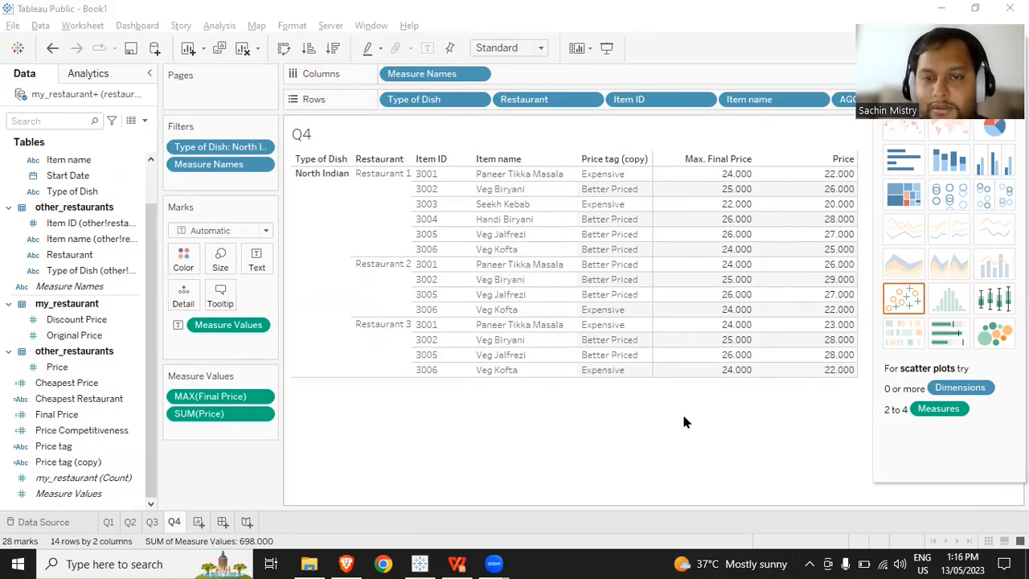
pyautogui.click(613, 177)
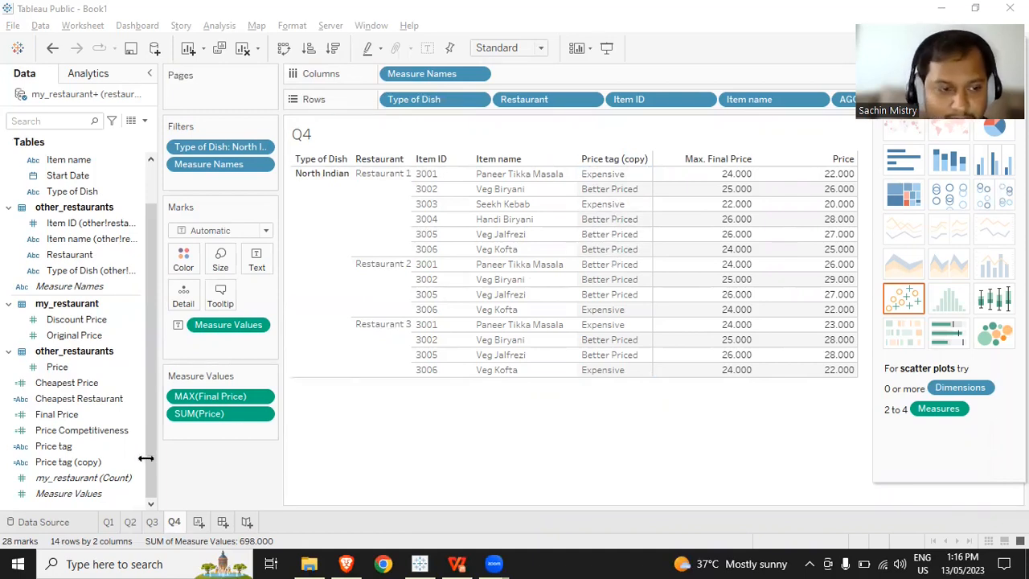
# - Copy the whole formula of the Price Competitiveness calculated field and close its editor
pyautogui.rightClick(139, 432)
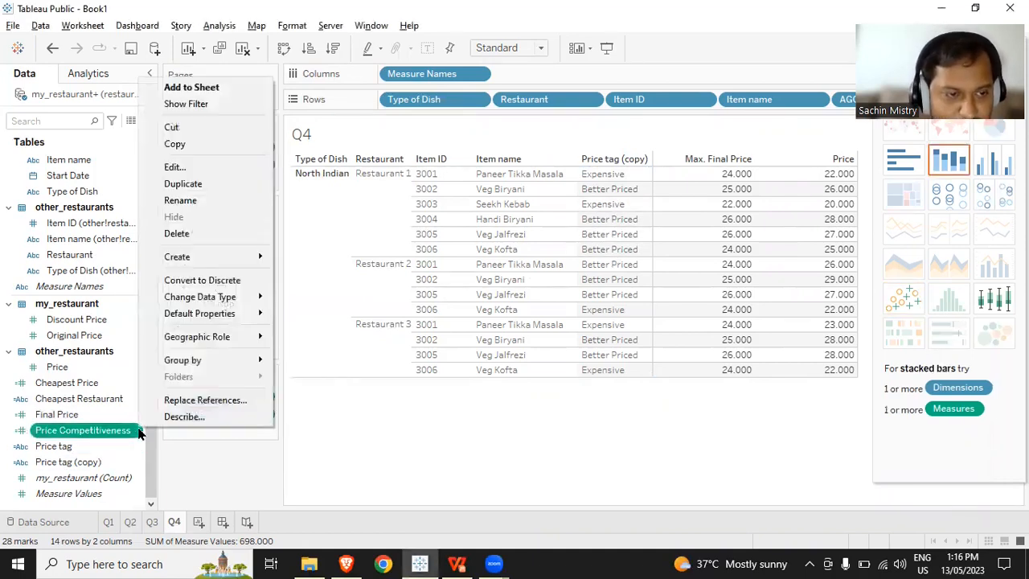
pyautogui.click(246, 169)
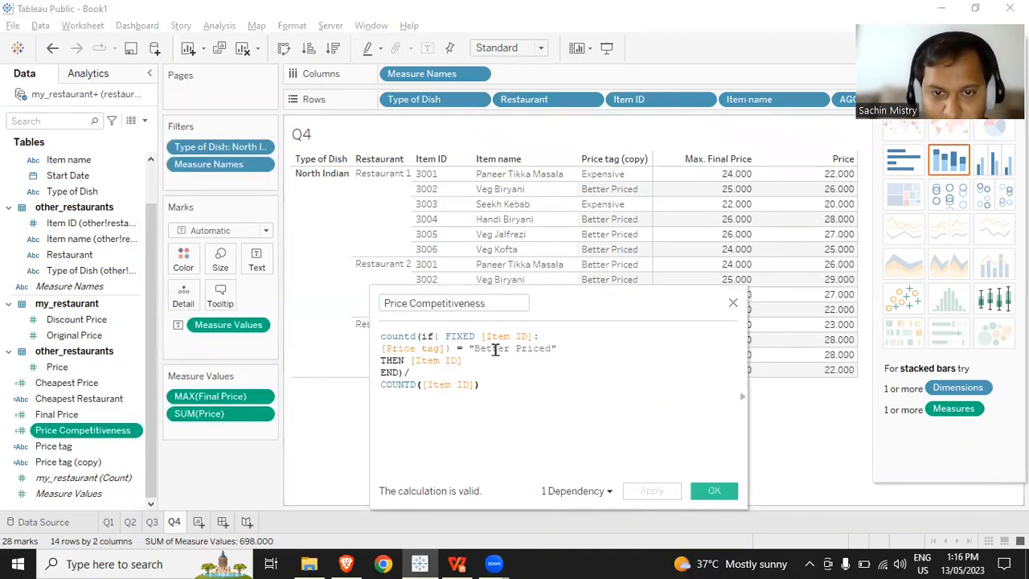
pyautogui.hotkey('ctrl', 'a')
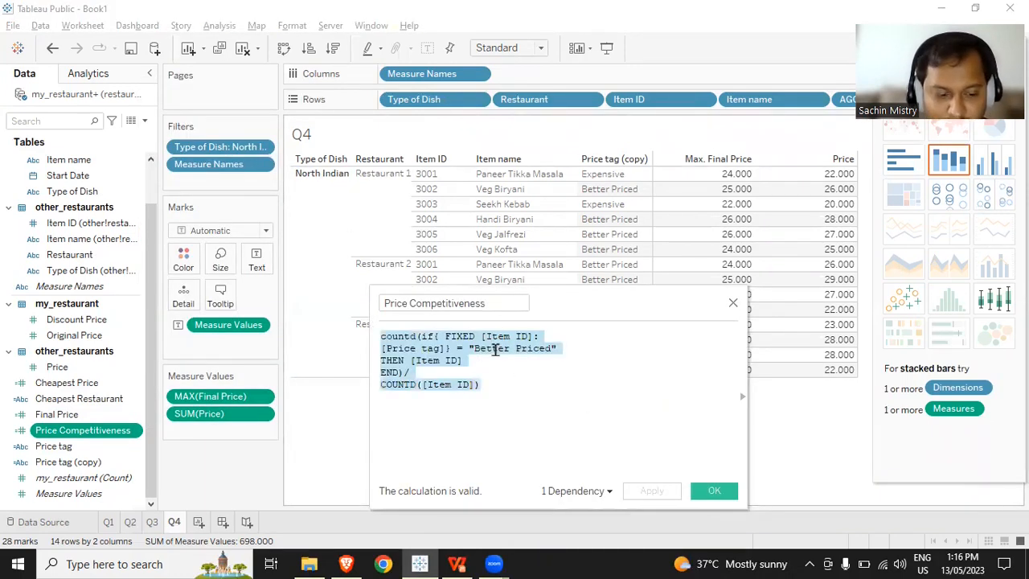
pyautogui.click(714, 491)
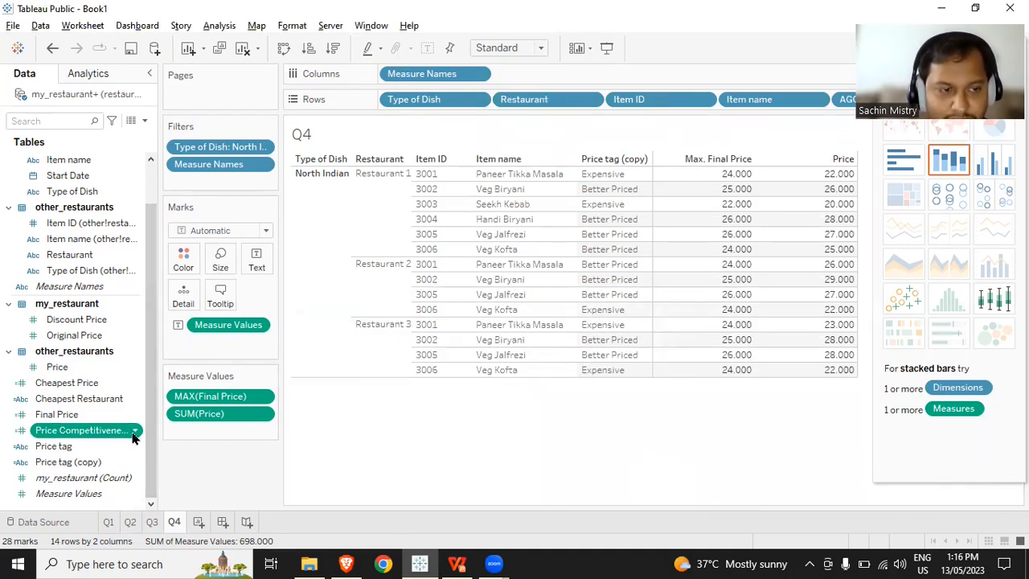
# - Create a calculated field named "Price Competitiveness (by Restaurant)" containing the copied Price Competitiveness formula
pyautogui.click(143, 120)
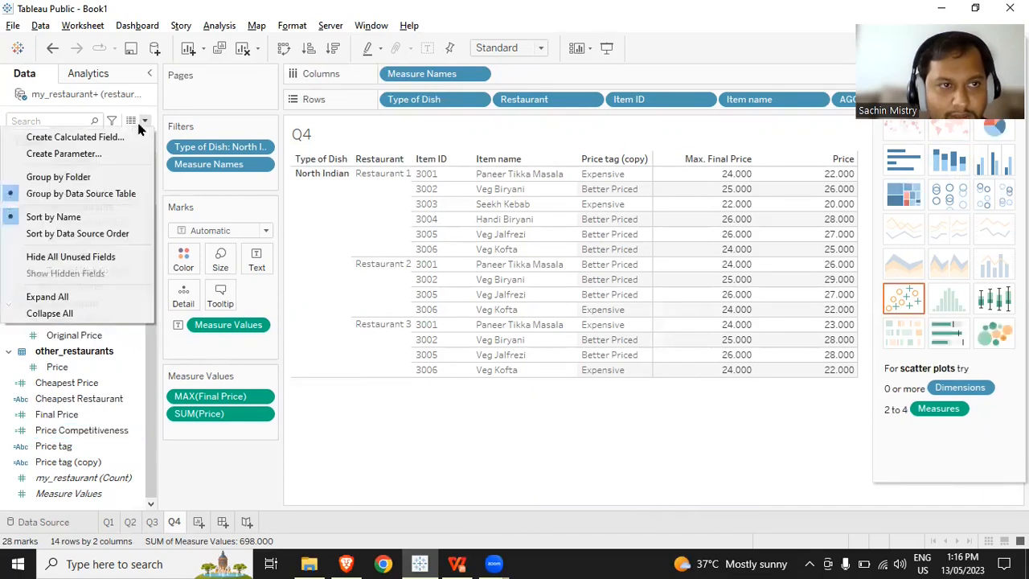
pyautogui.click(75, 136)
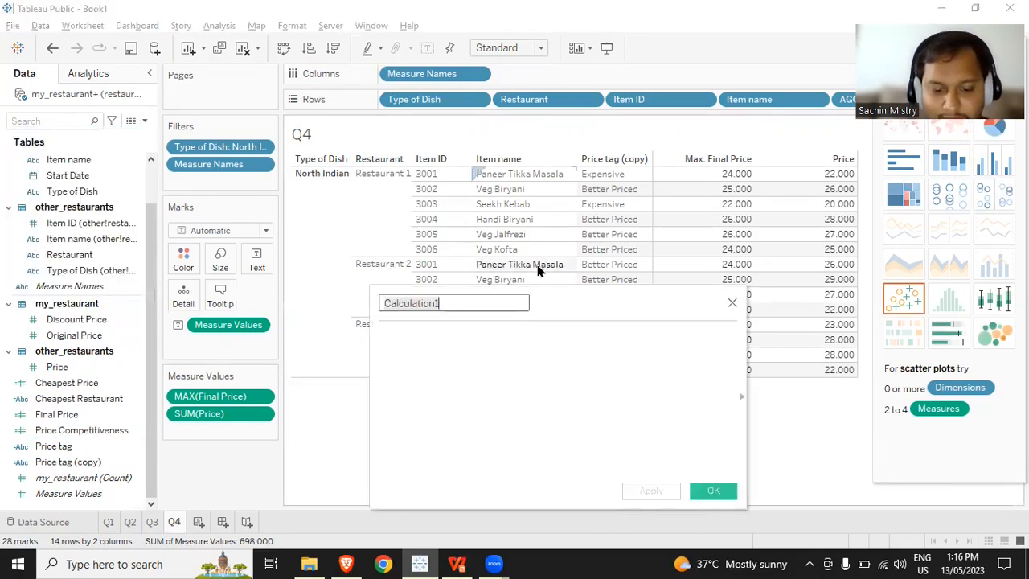
pyautogui.write('{R')
pyautogui.write('Price C')
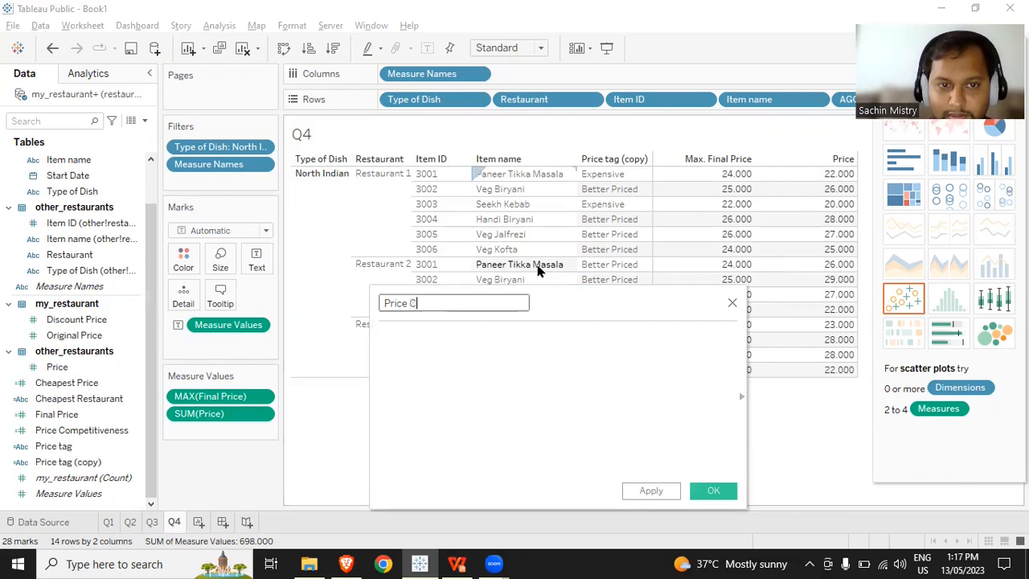
pyautogui.write('ompetitiveness (by Restaurant)')
pyautogui.click(535, 341)
pyautogui.write('countd(if{ FIXED [Item ID],[Restaurant]: [Price tag (copy)]} = "Better Priced" THEN [Item ID] END)/ COUNTD([Item ID])')
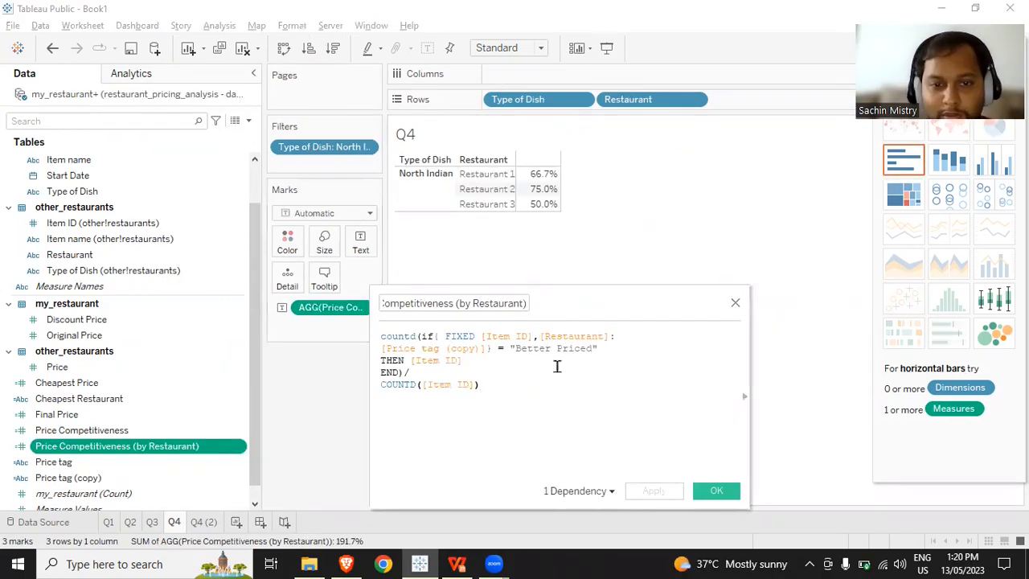
# - Examine the Price Competitiveness (by Restaurant) formula, especially its FIXED [Item ID],[Restaurant] expression and COUNTD([Item ID]) divisor, and close it
pyautogui.click(489, 306)
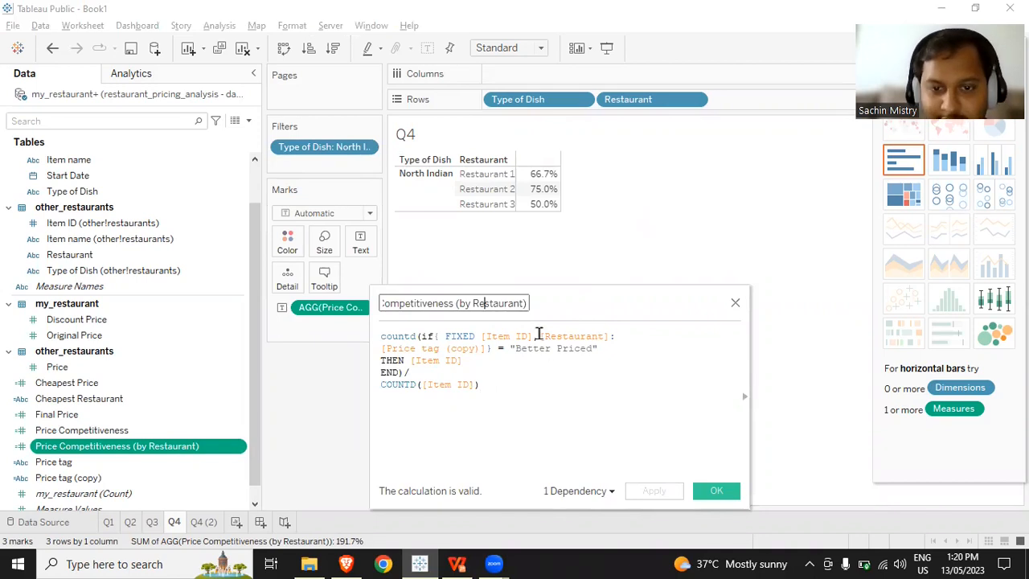
pyautogui.click(539, 338)
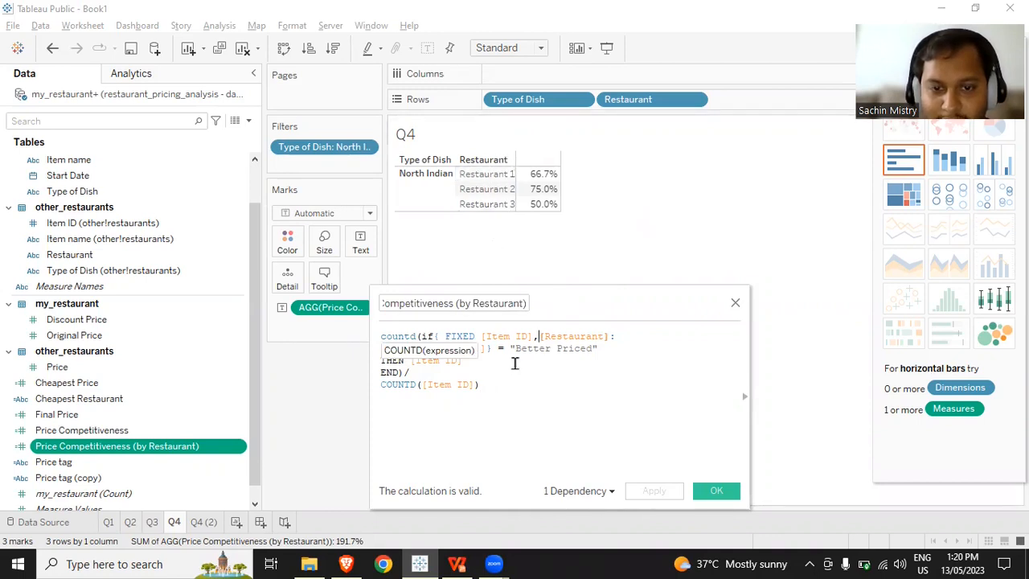
pyautogui.click(514, 361)
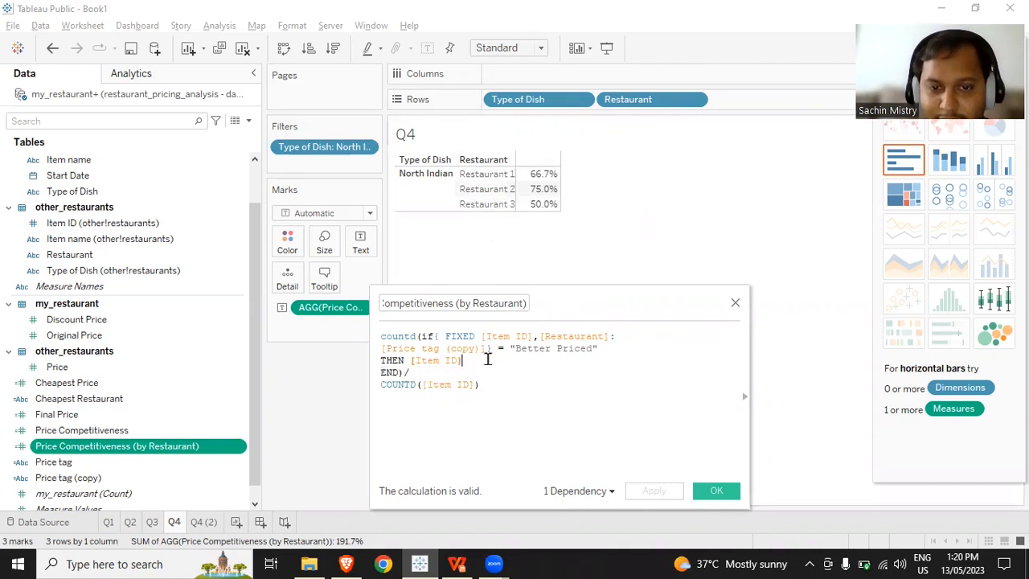
pyautogui.doubleClick(588, 334)
pyautogui.moveTo(588, 335); pyautogui.dragTo(609, 332)
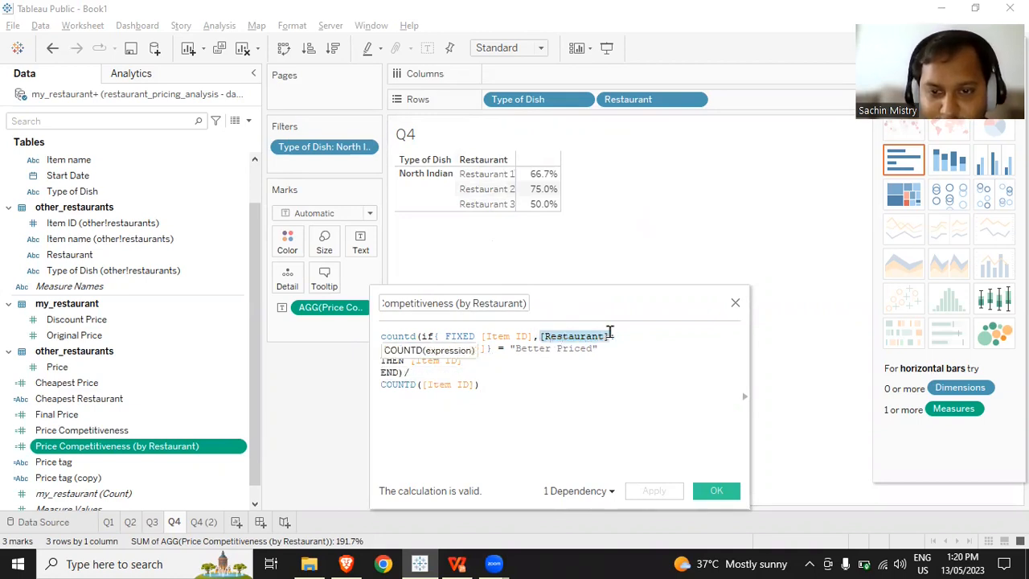
pyautogui.click(499, 370)
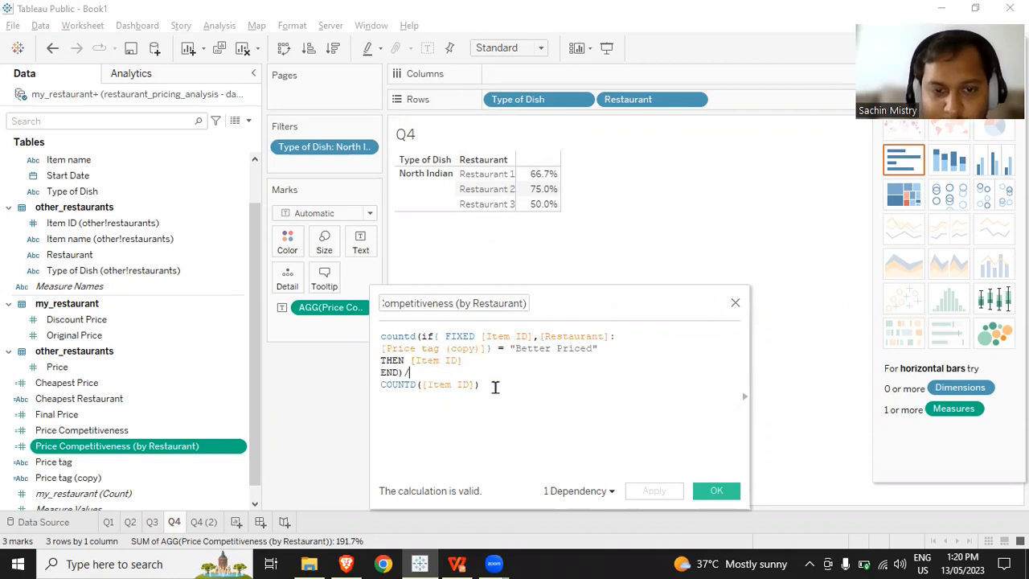
pyautogui.moveTo(495, 386); pyautogui.dragTo(359, 388)
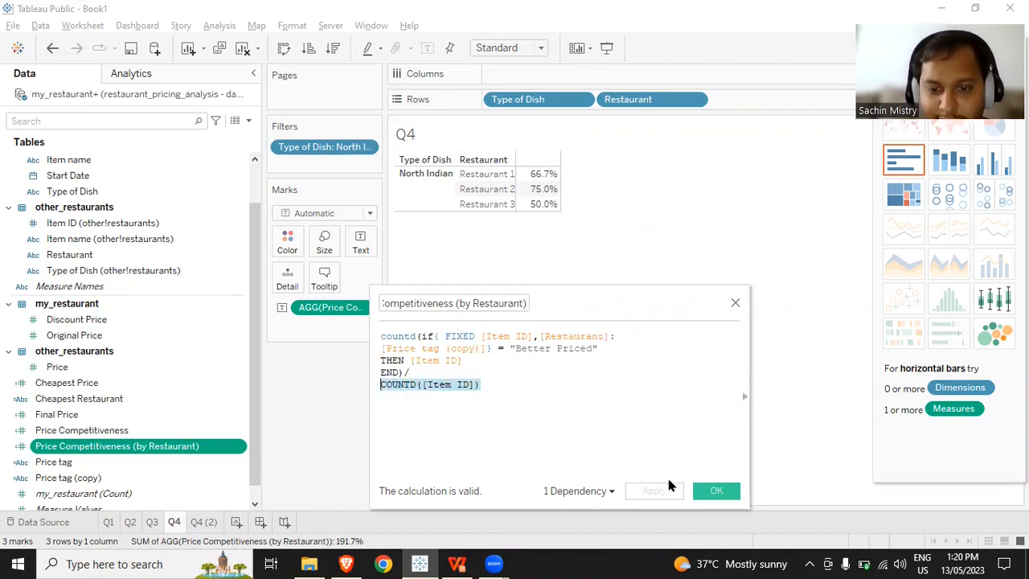
pyautogui.click(726, 493)
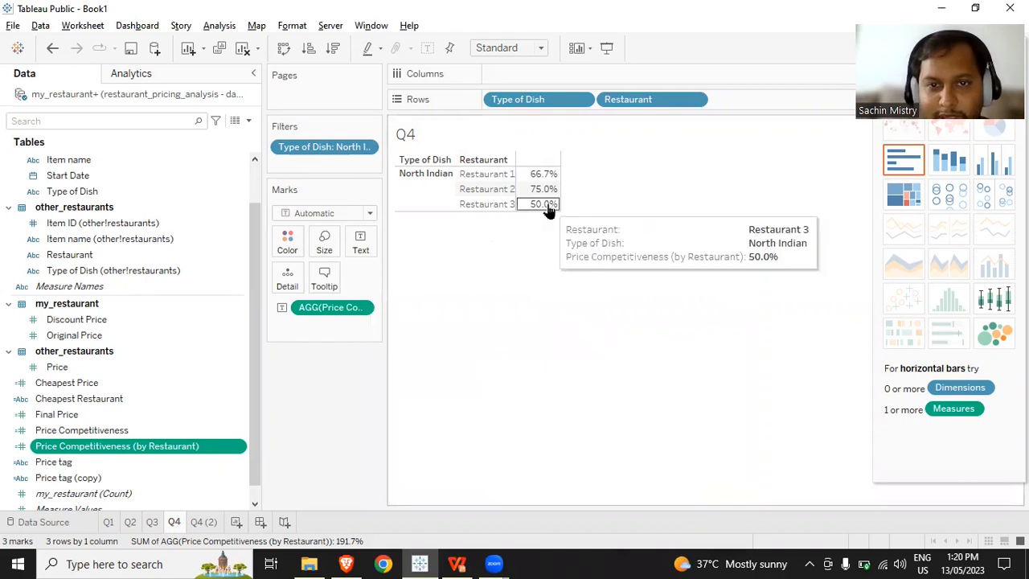